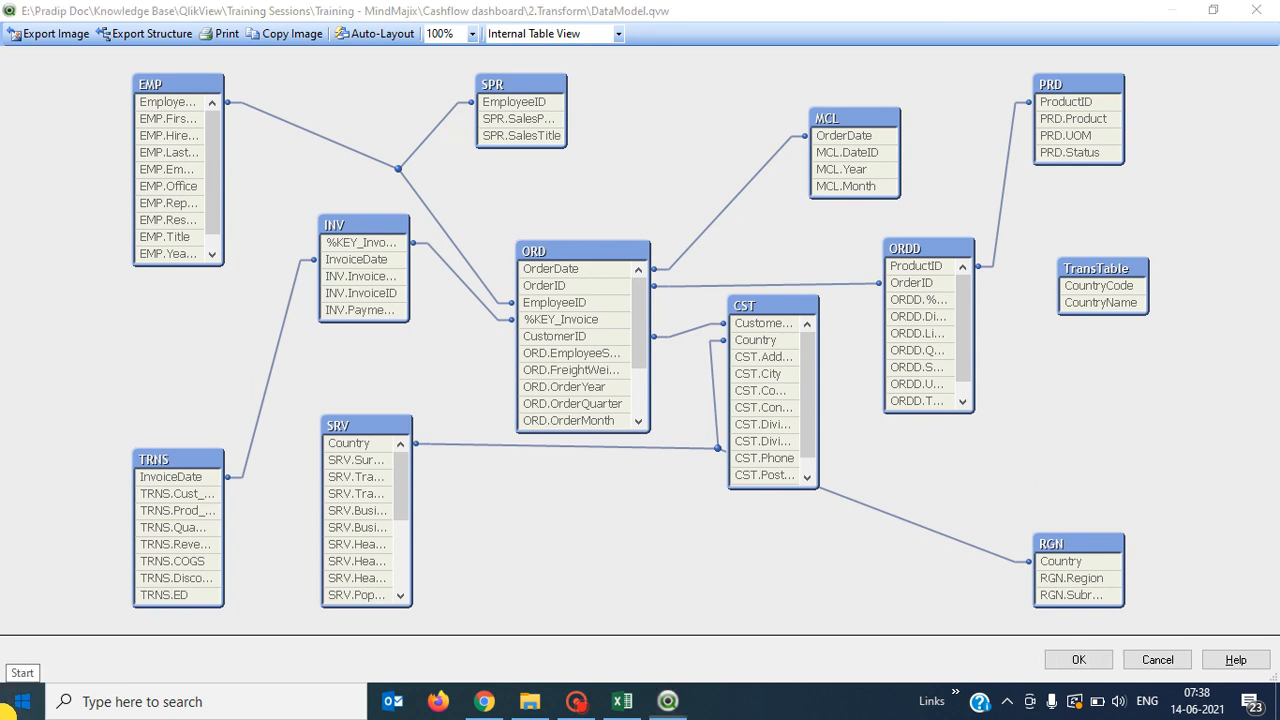
Launch Excel 2016 and enter the headers f1, f2 and f3 across A1:C1.
left_click(22, 701)
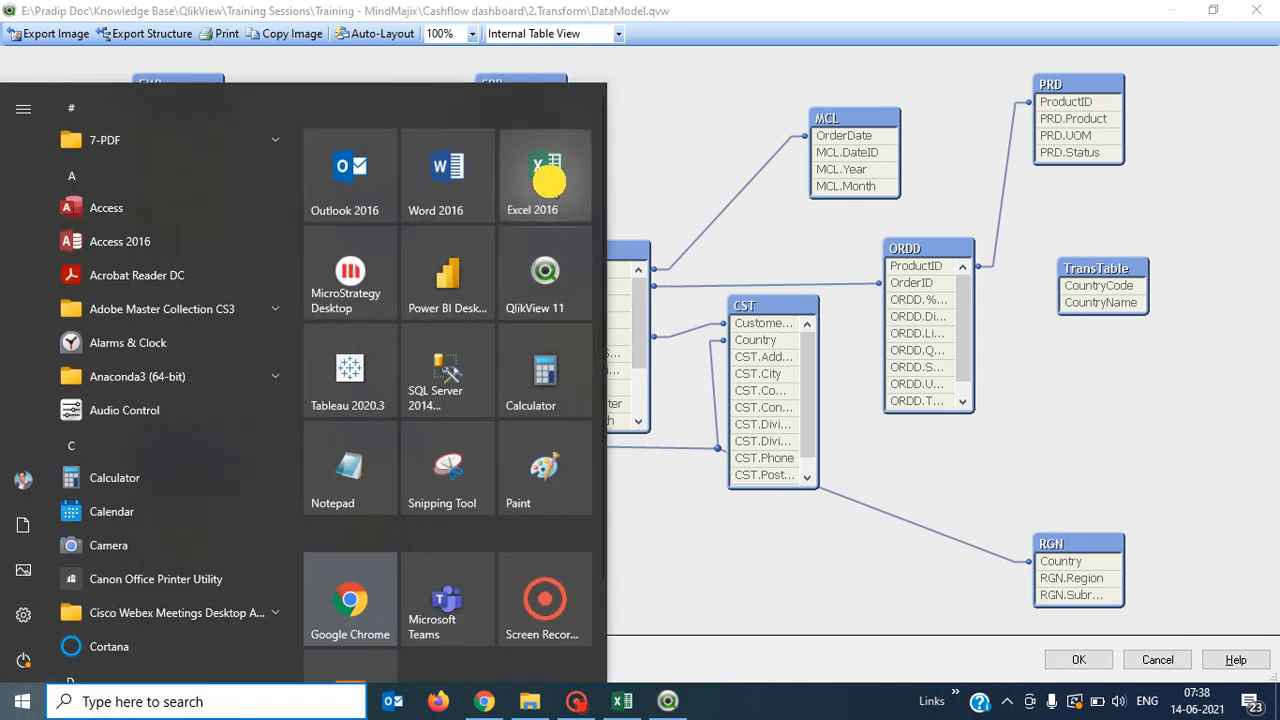
left_click(549, 183)
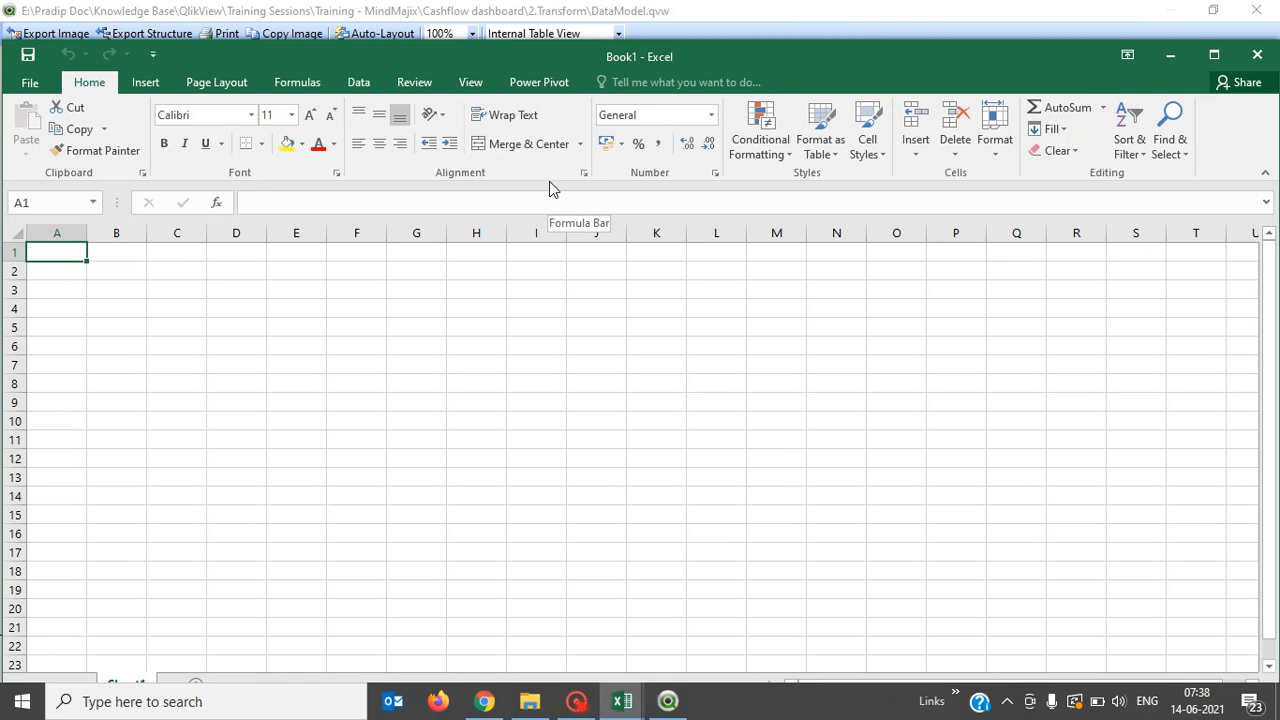
type("f1")
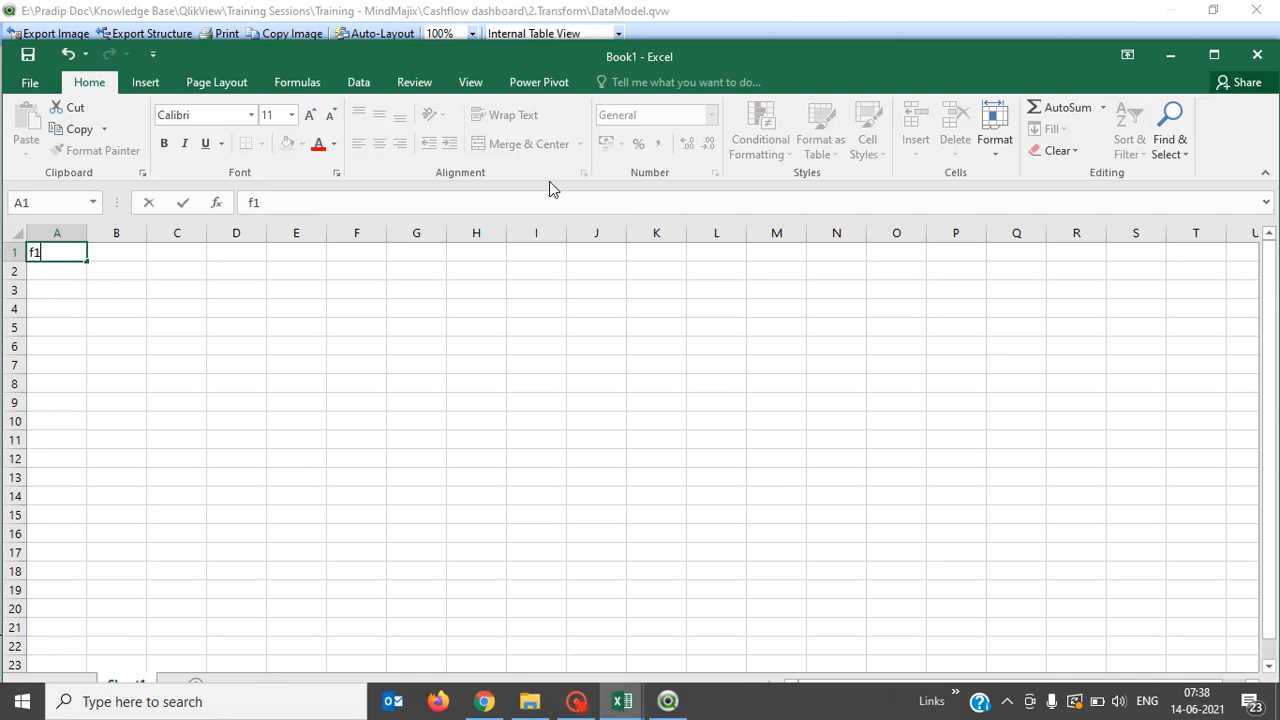
key("Tab")
type("f2")
key("Tab")
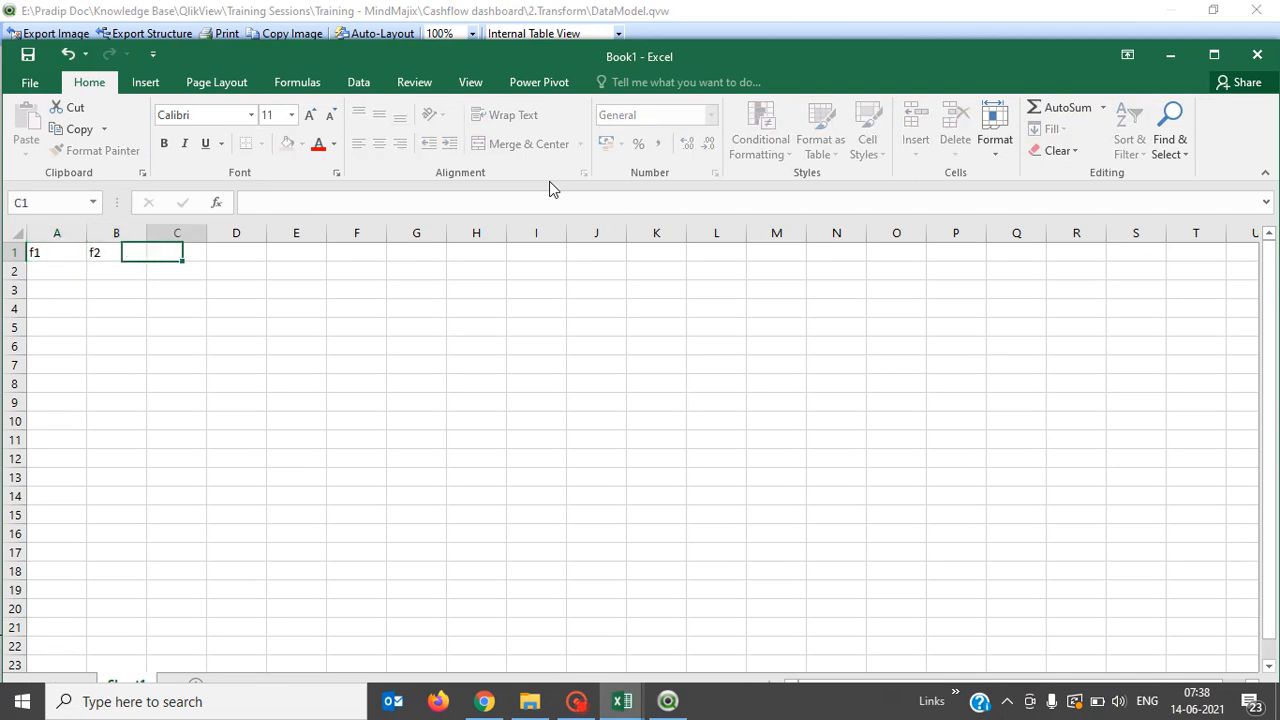
type("f3")
key("Return")
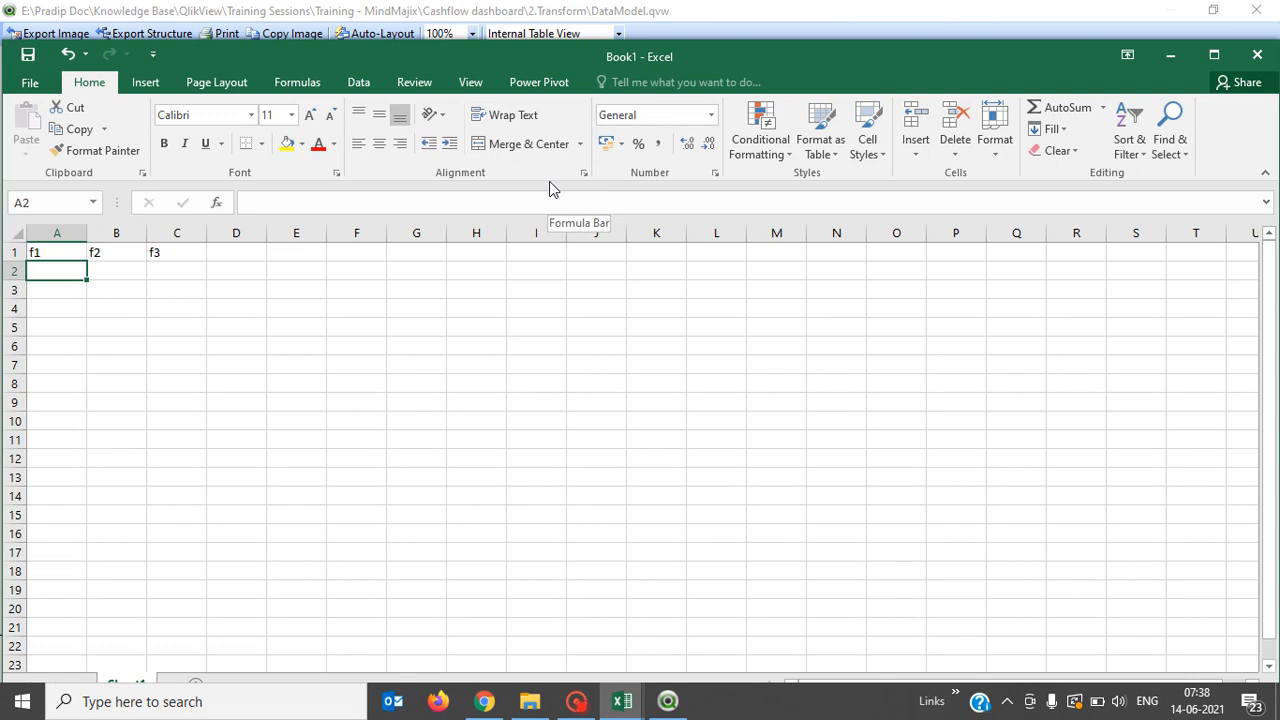
Enter the numbers 1 through 5 down A2:A6 under f1.
type("1")
key("Return")
type("2")
key("Return")
type("3")
key("Return")
type("4 5")
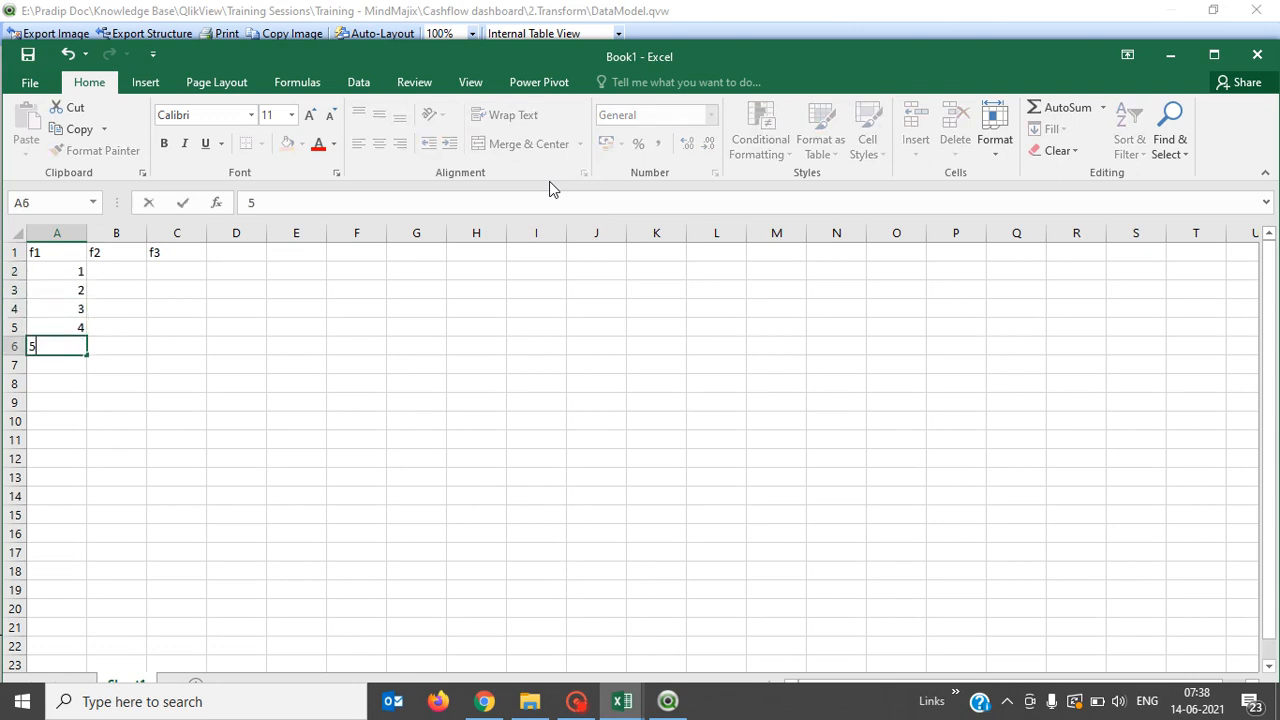
key("Return")
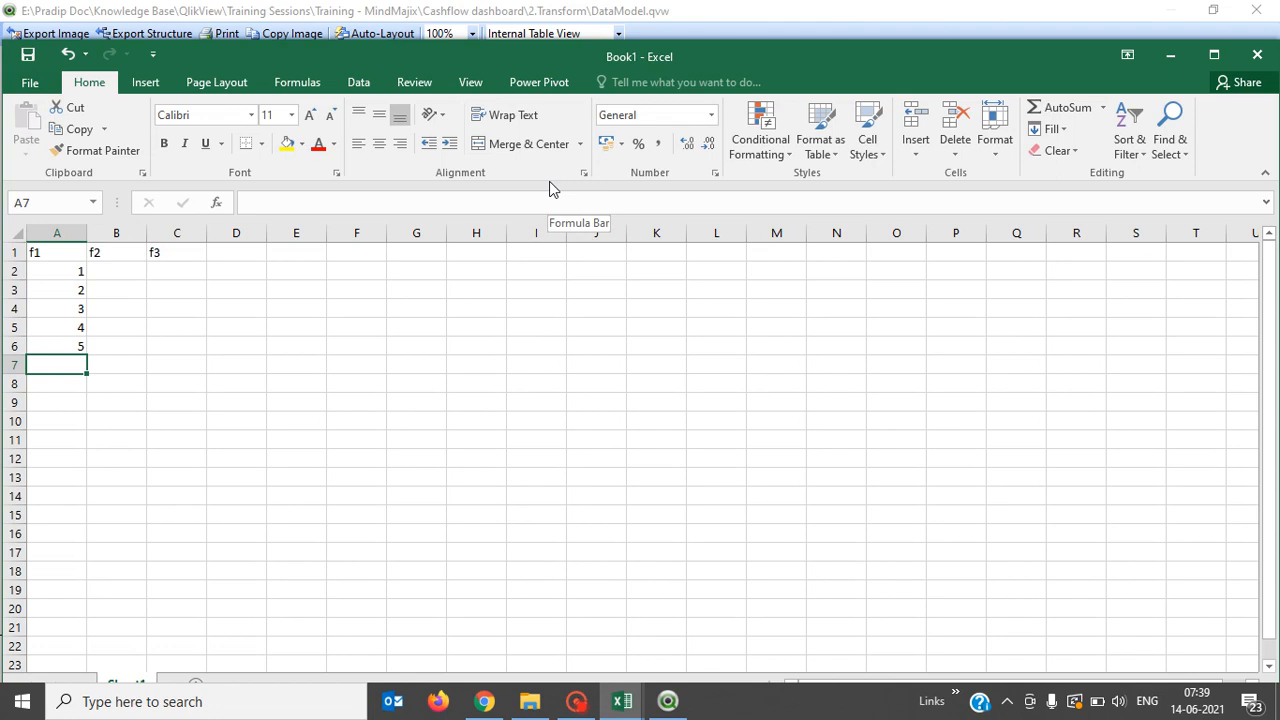
key("Up")
key("Up")
key("Up")
key("Up")
key("Up")
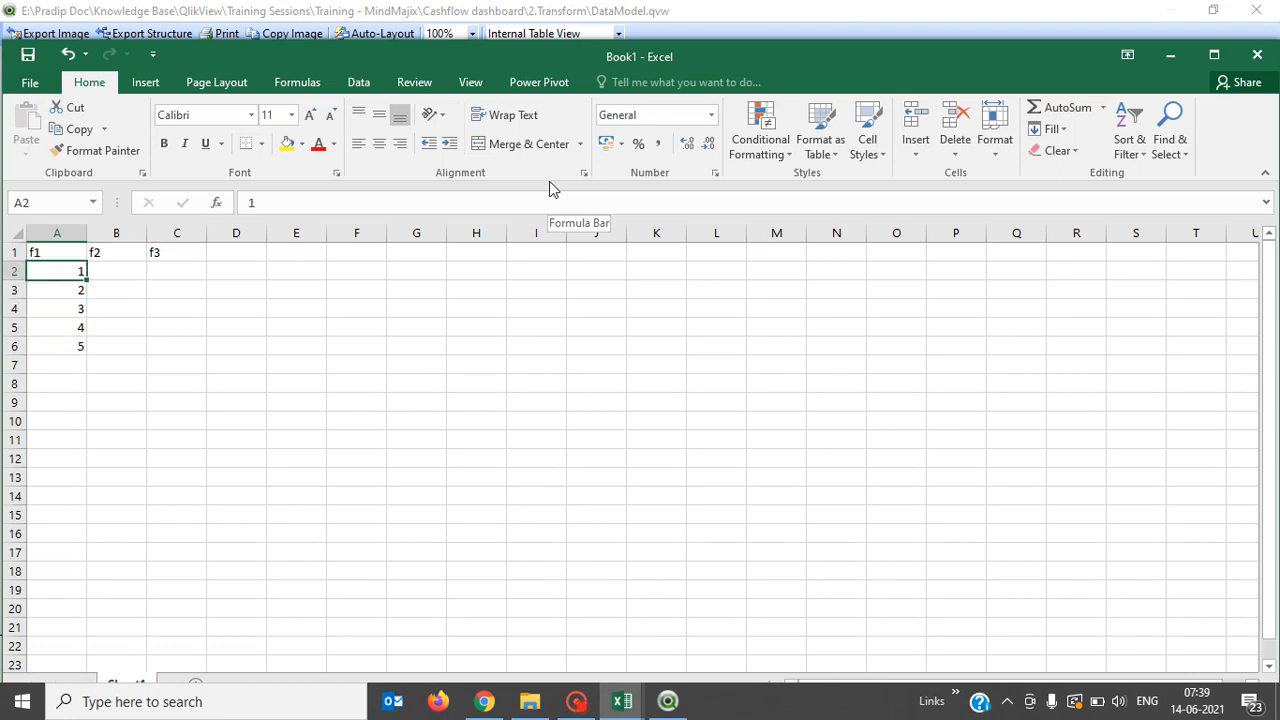
Enter aa, s, sd, a blank and r down B2:B6 under f2.
key("Right")
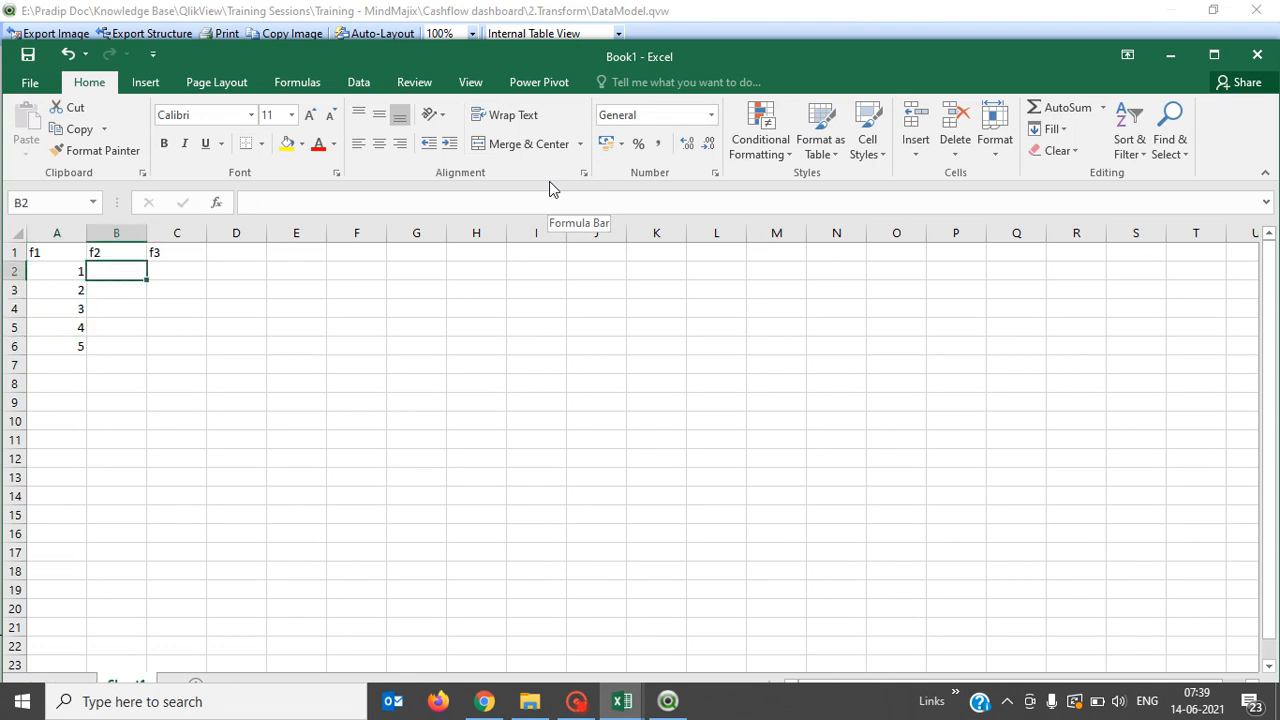
type("aa")
key("Return")
type("s")
key("Return")
type("s")
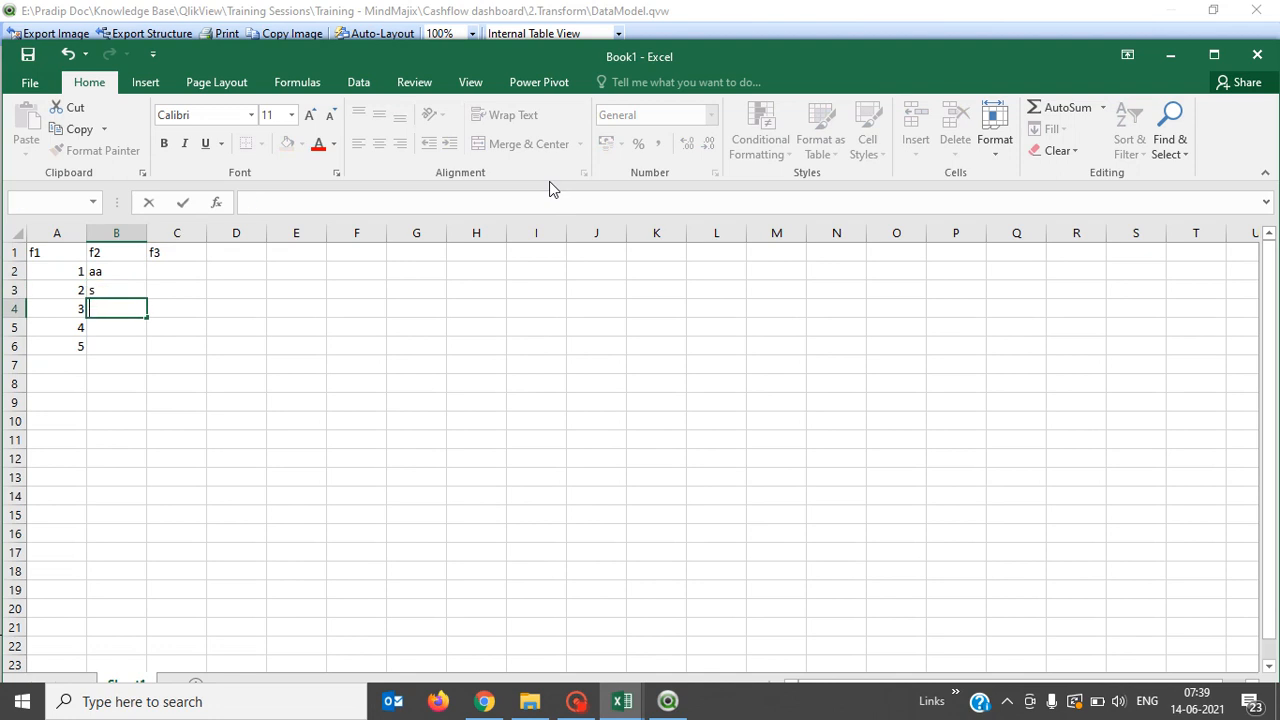
type("d")
key("Return")
key("Return")
type("r")
key("Return")
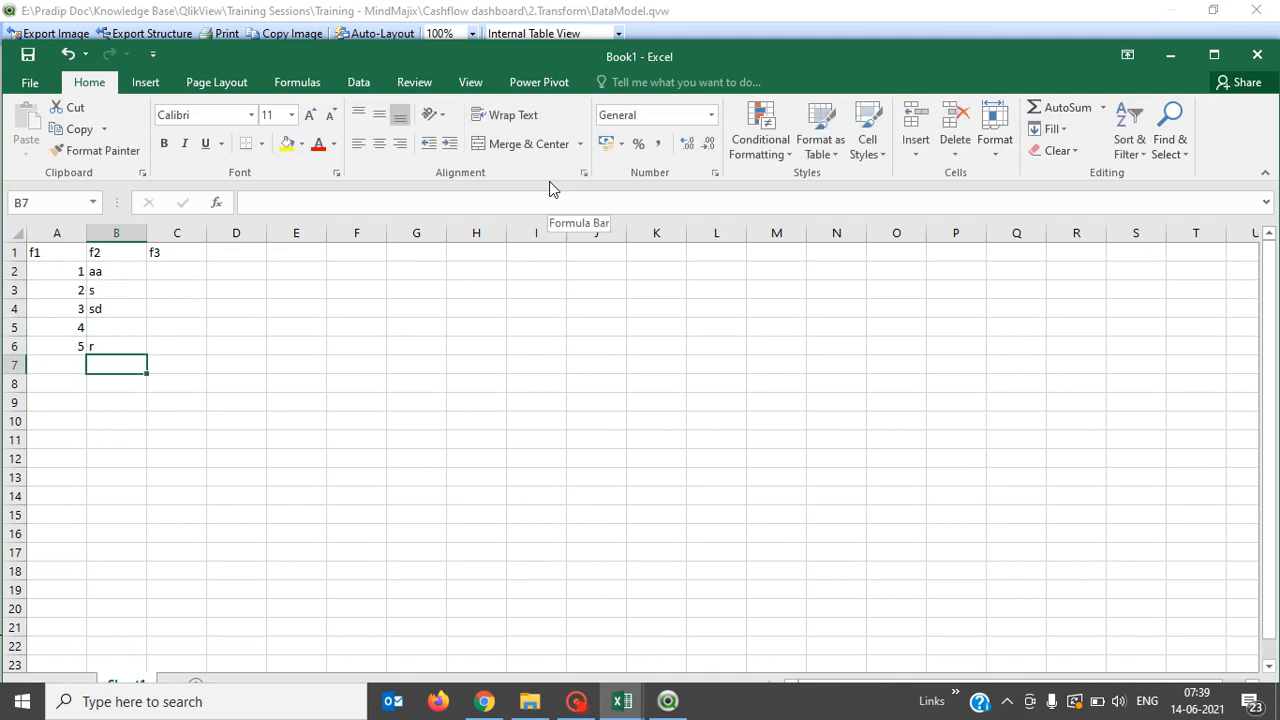
key("Up")
key("Up")
key("Up")
key("Up")
key("Up")
Fill C2:C6 under f3 with ewr, dsf, dsf, dsf and sdf.
key("Right")
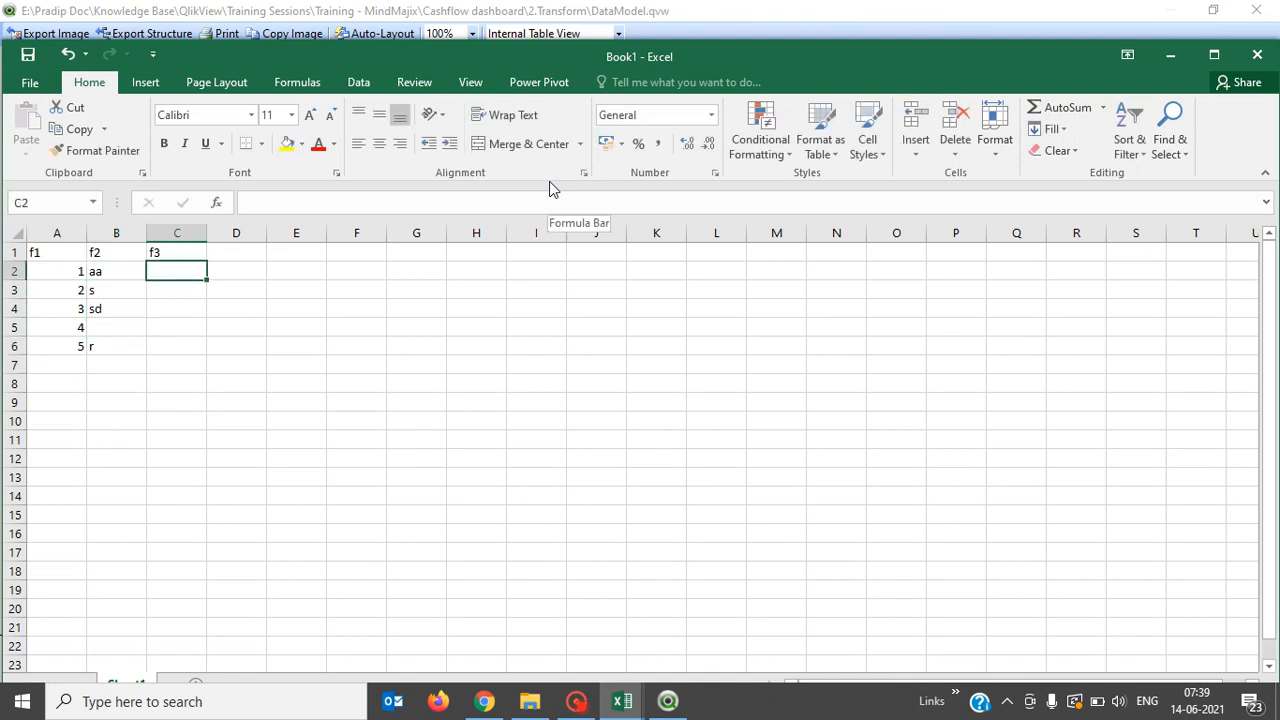
key("Down")
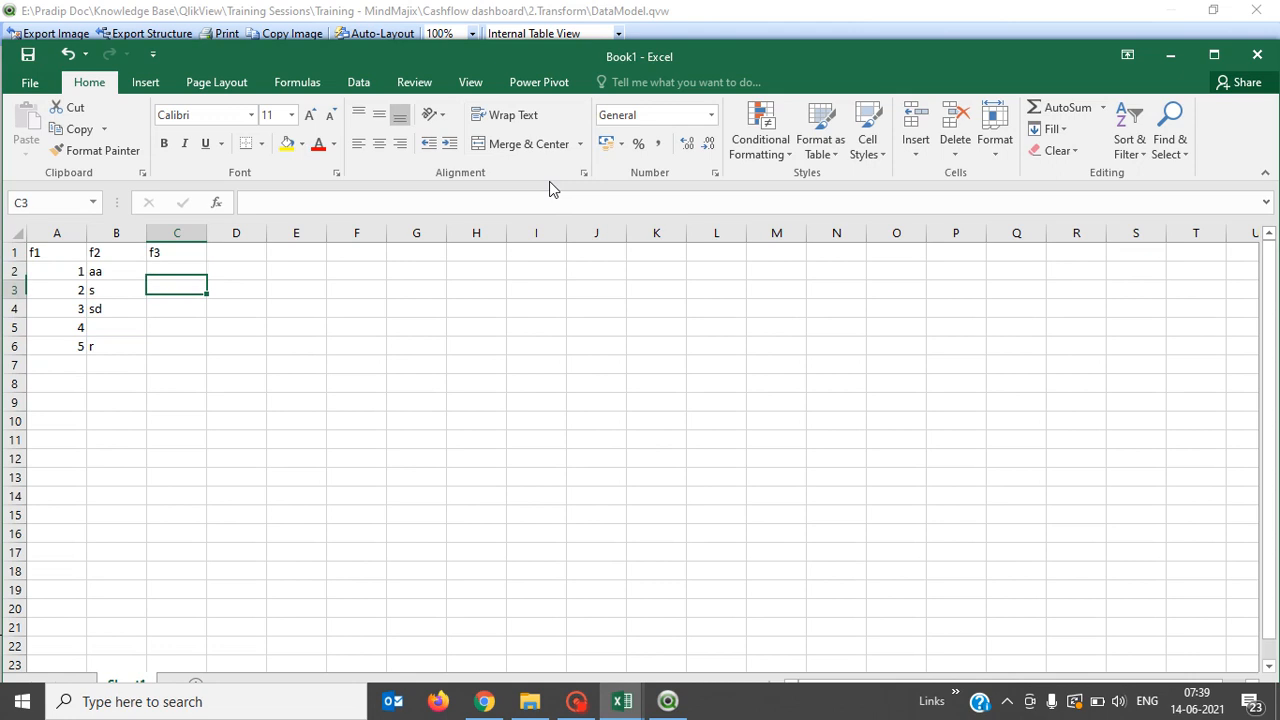
type("dsf")
key("Return")
type("dsf")
key("Return")
type("dsf")
key("Return")
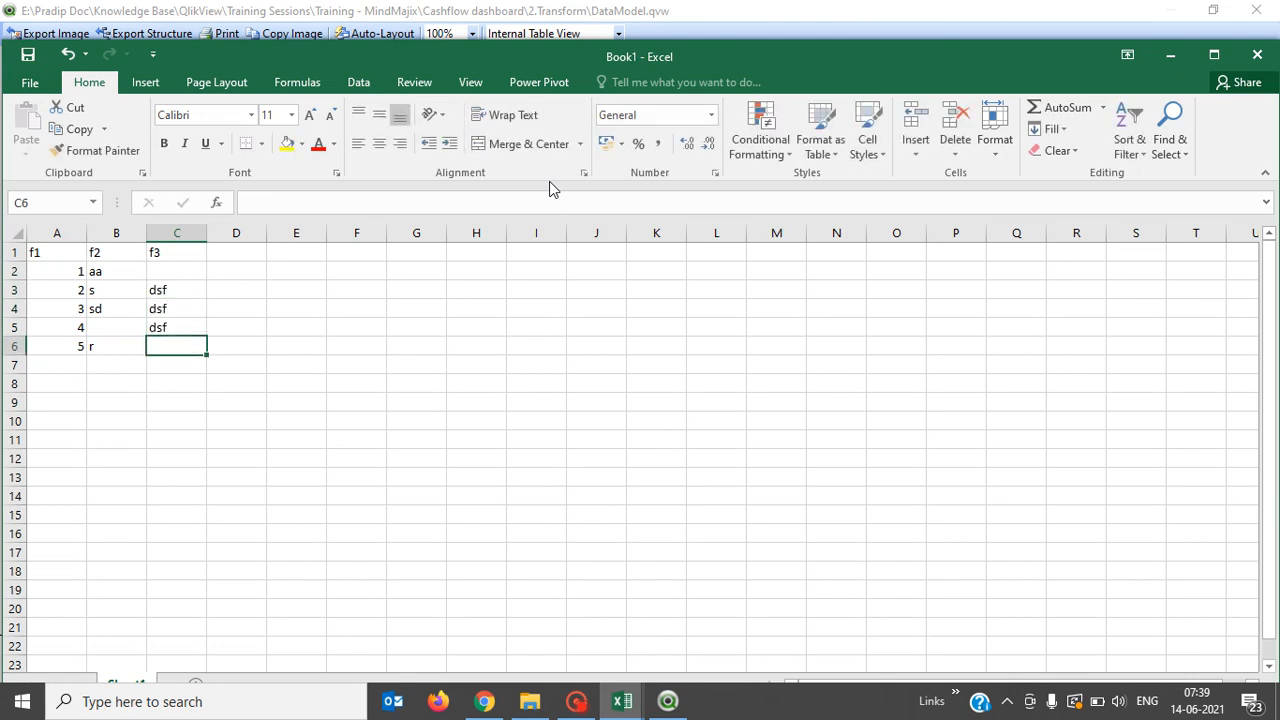
type("sdf")
key("Return")
key("Up")
key("Up")
key("Up")
key("Up")
key("Up")
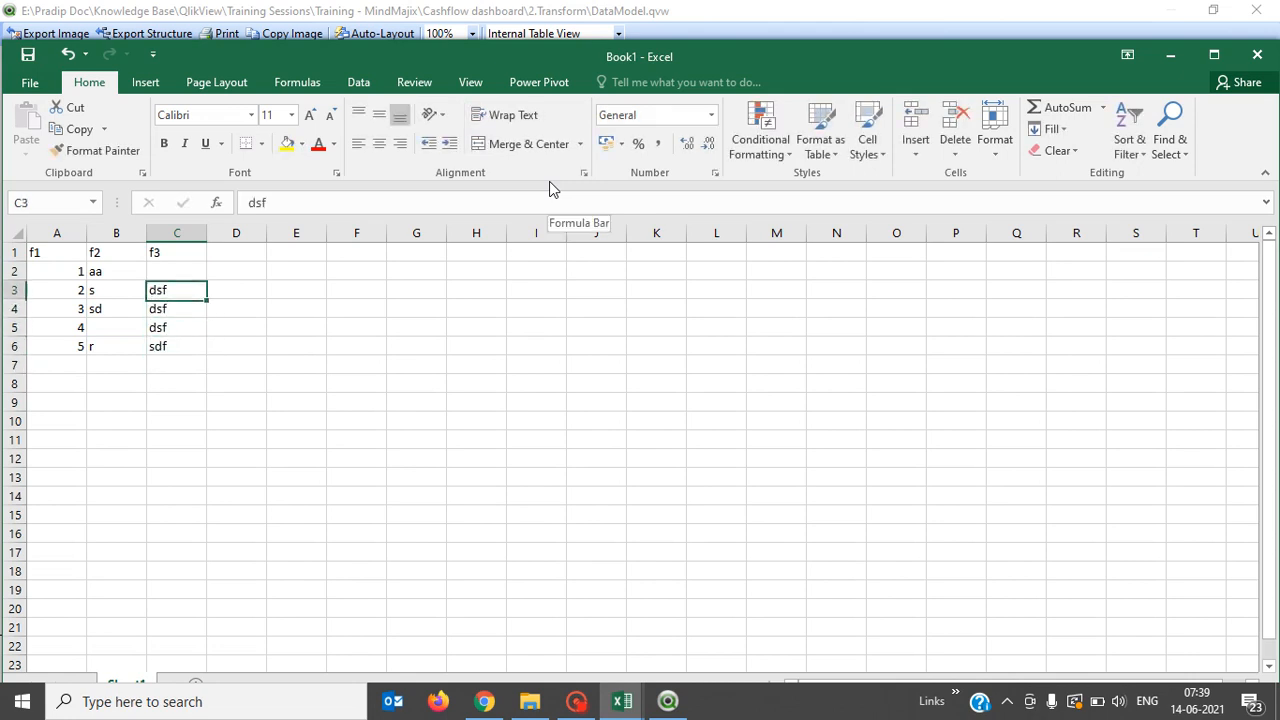
type("ewr")
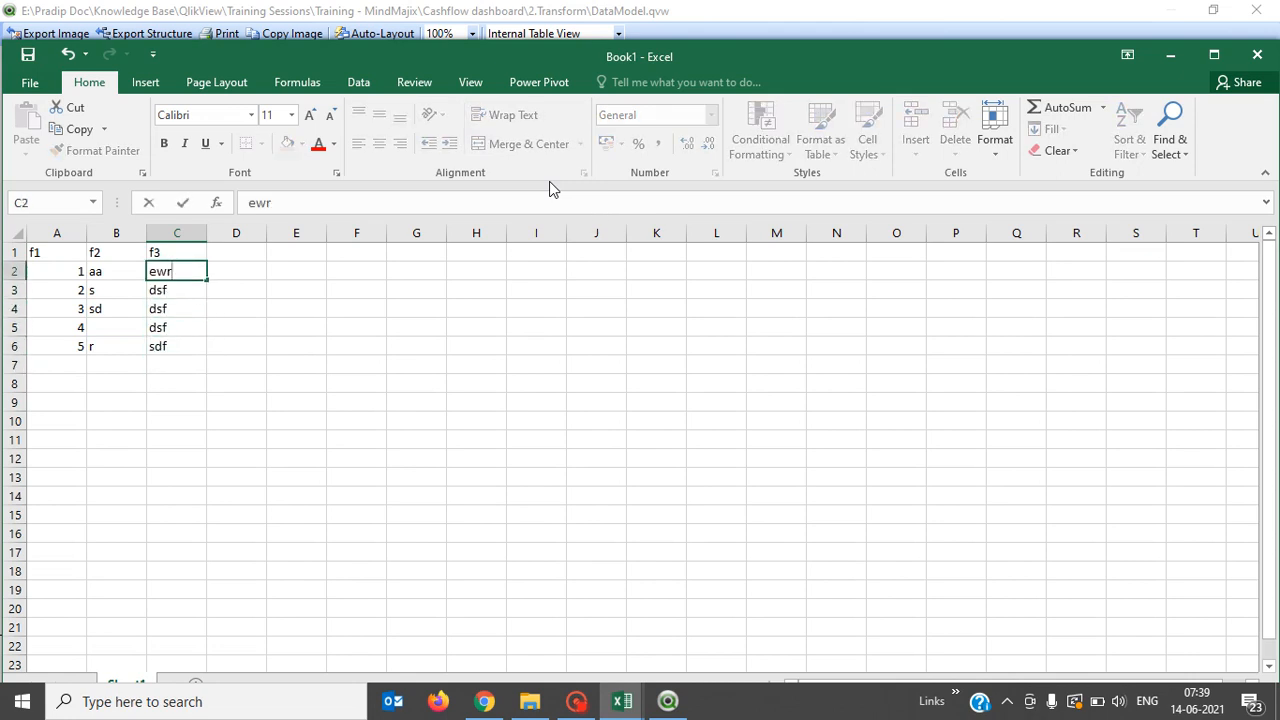
key("Return")
key("Return")
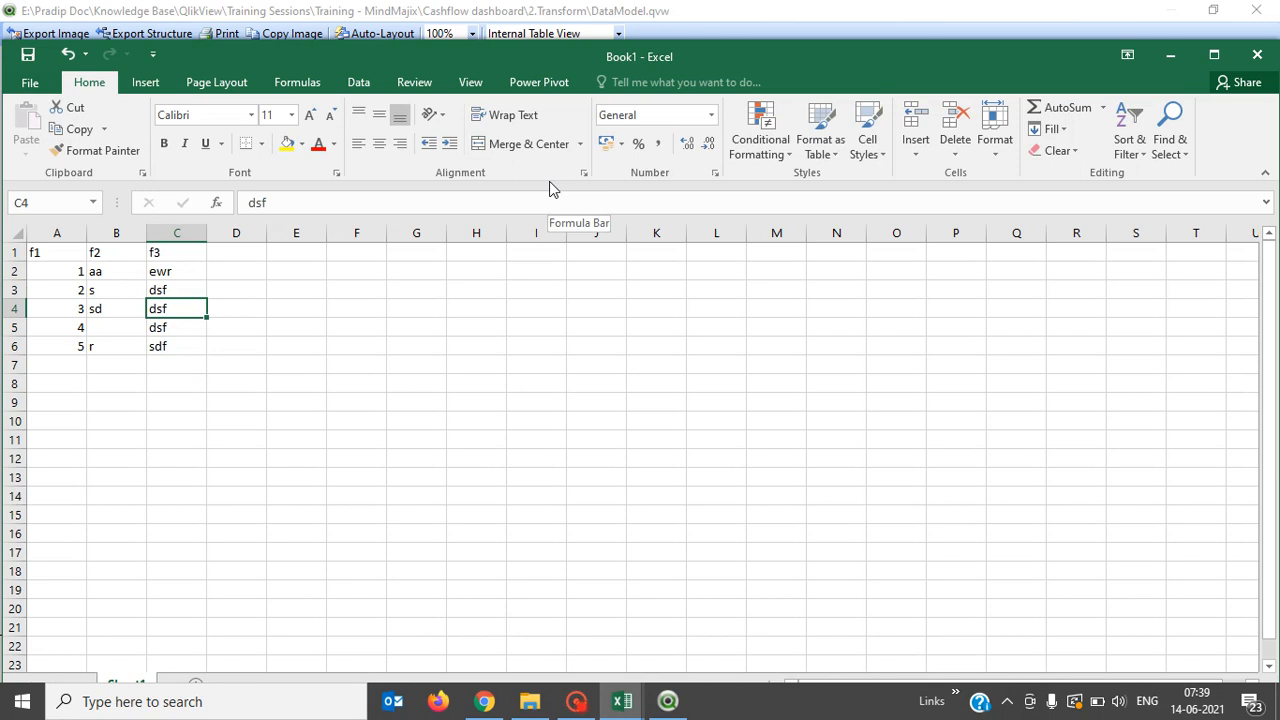
Extend f1 with the numbers 6 through 10 in A7:A11.
left_click(112, 323)
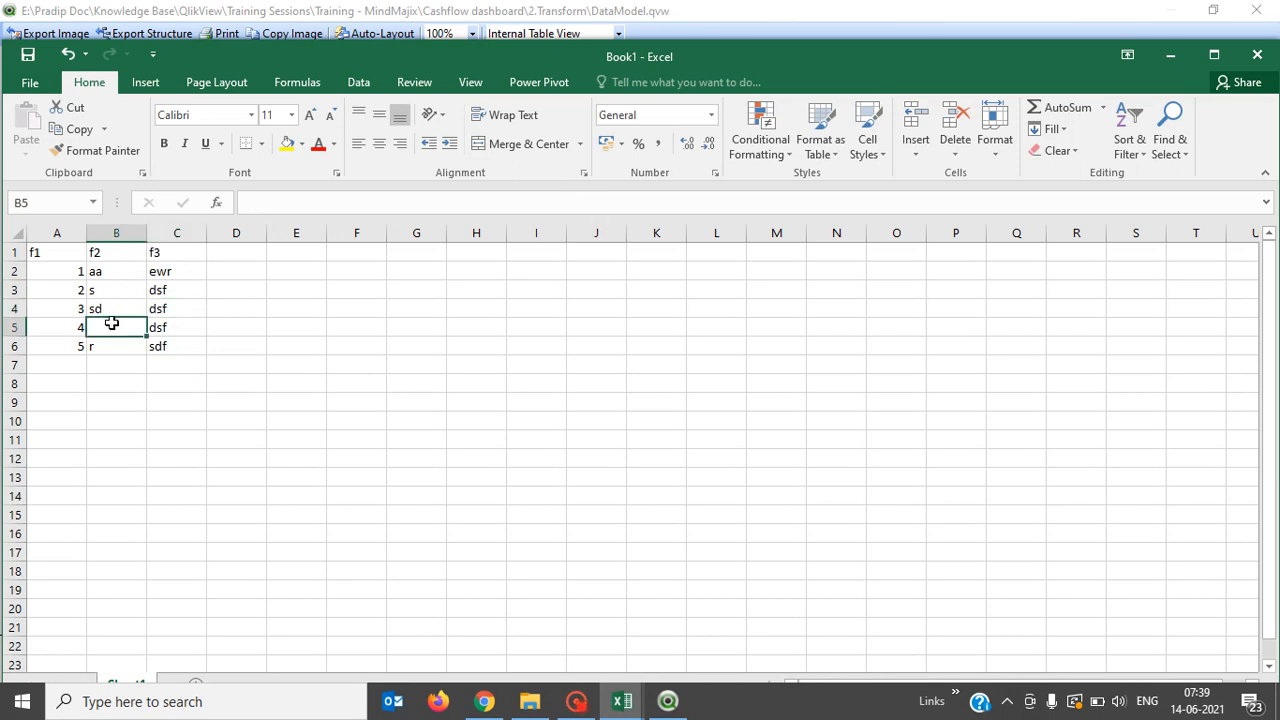
key("Down")
key("Up")
key("Up")
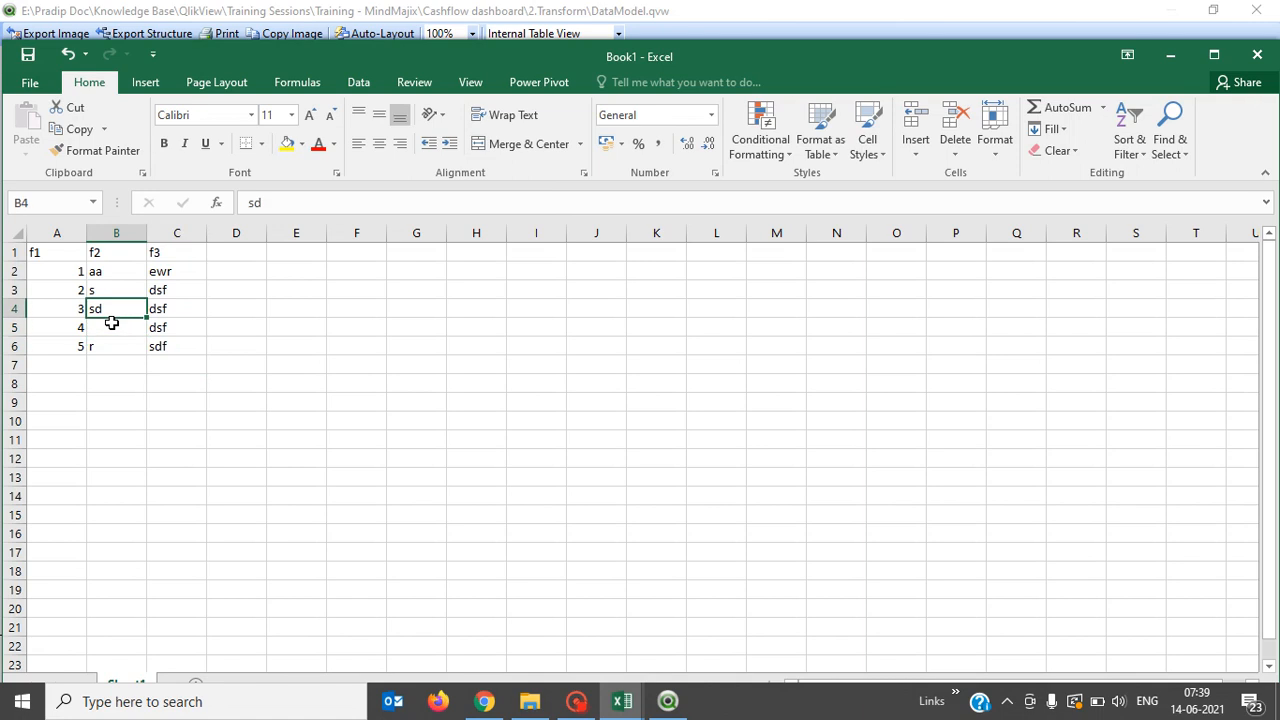
key("Down")
key("Down")
key("Down")
key("Left")
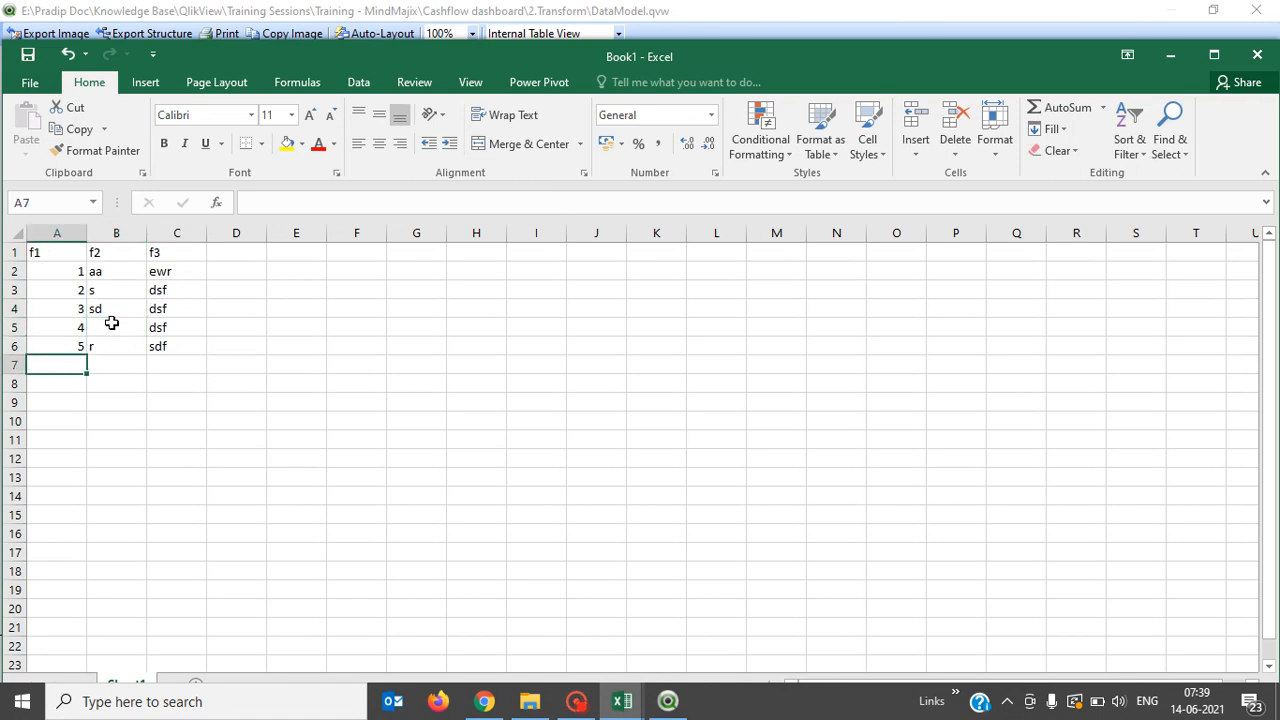
type("6")
key("Return")
type("7")
key("Return")
type("8")
key("Return")
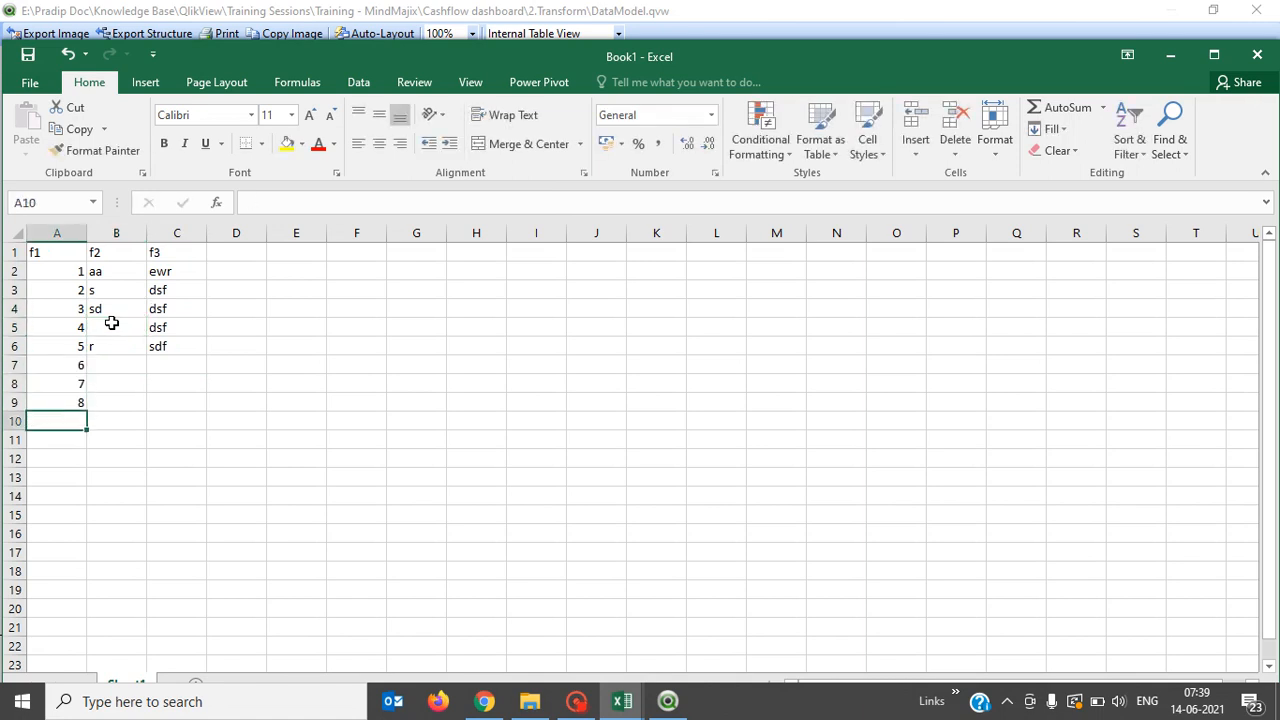
type("9 0")
key("BackSpace")
type("10")
key("Return")
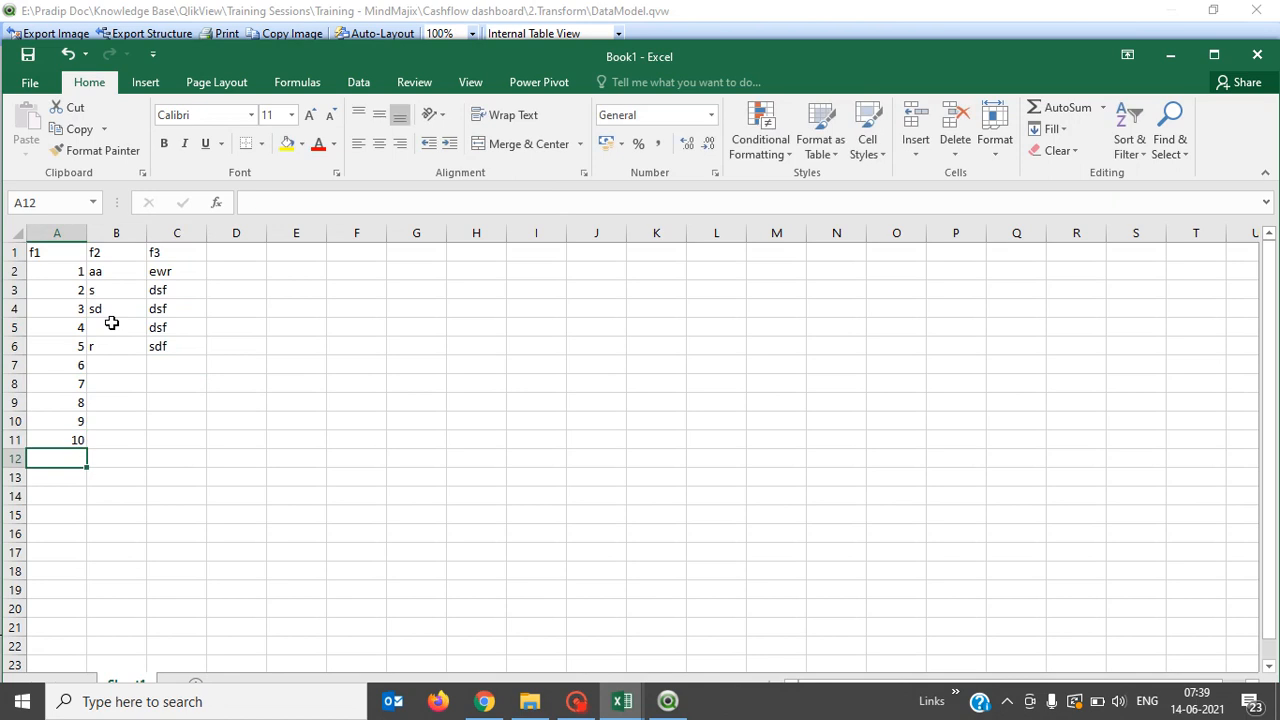
Enter ew, sdfds and dsfds into the lower f2 cells, replacing a stray 3 in B8.
left_click(296, 387)
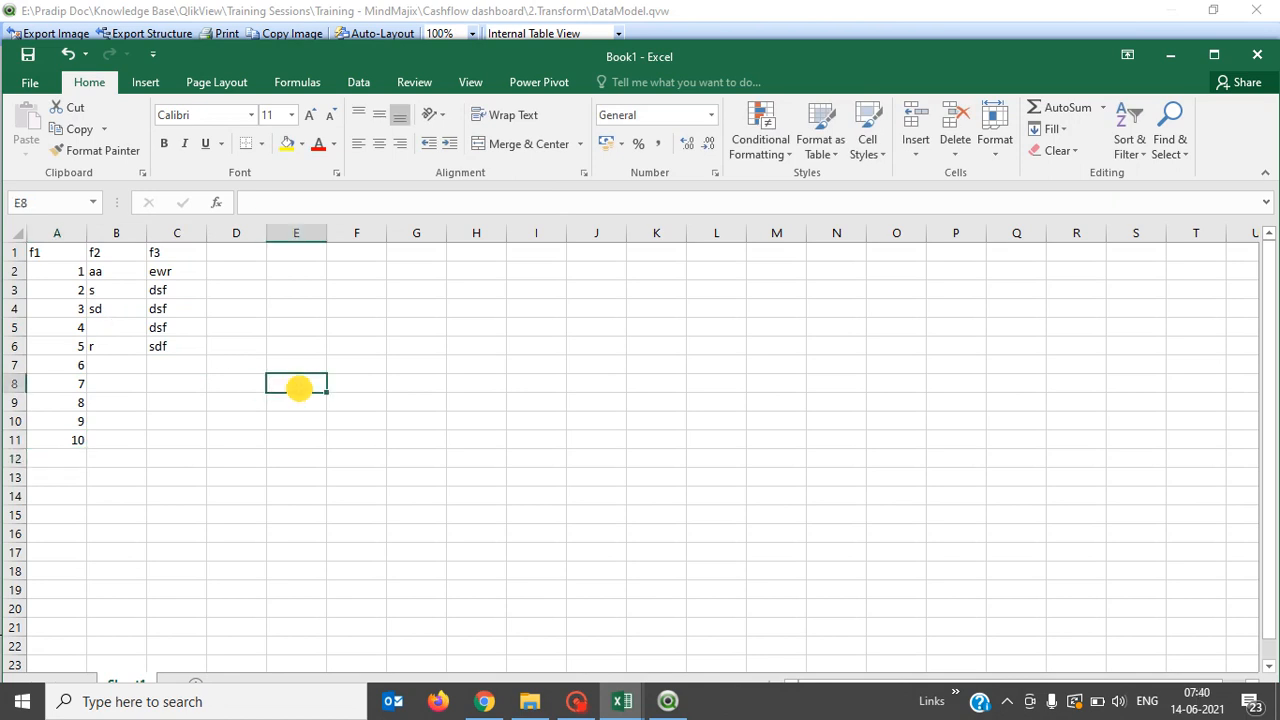
key("Left")
key("Left")
key("Left")
key("Up")
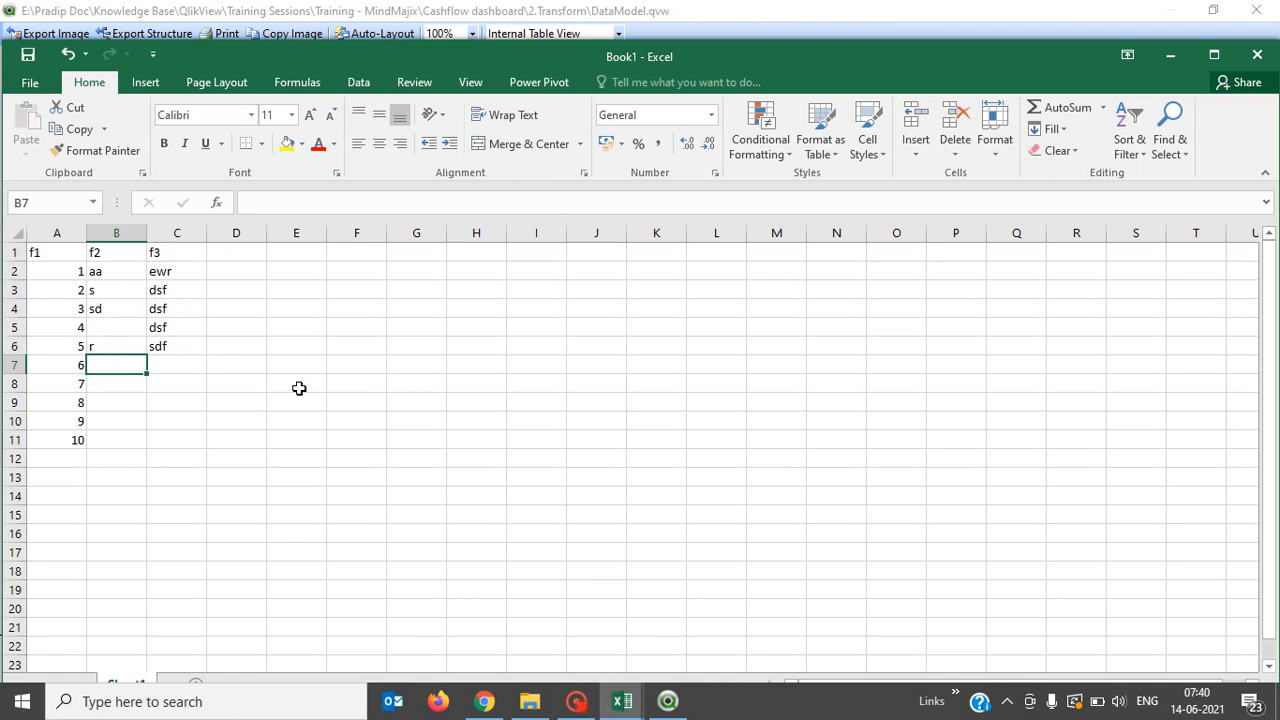
key("Down")
type("3")
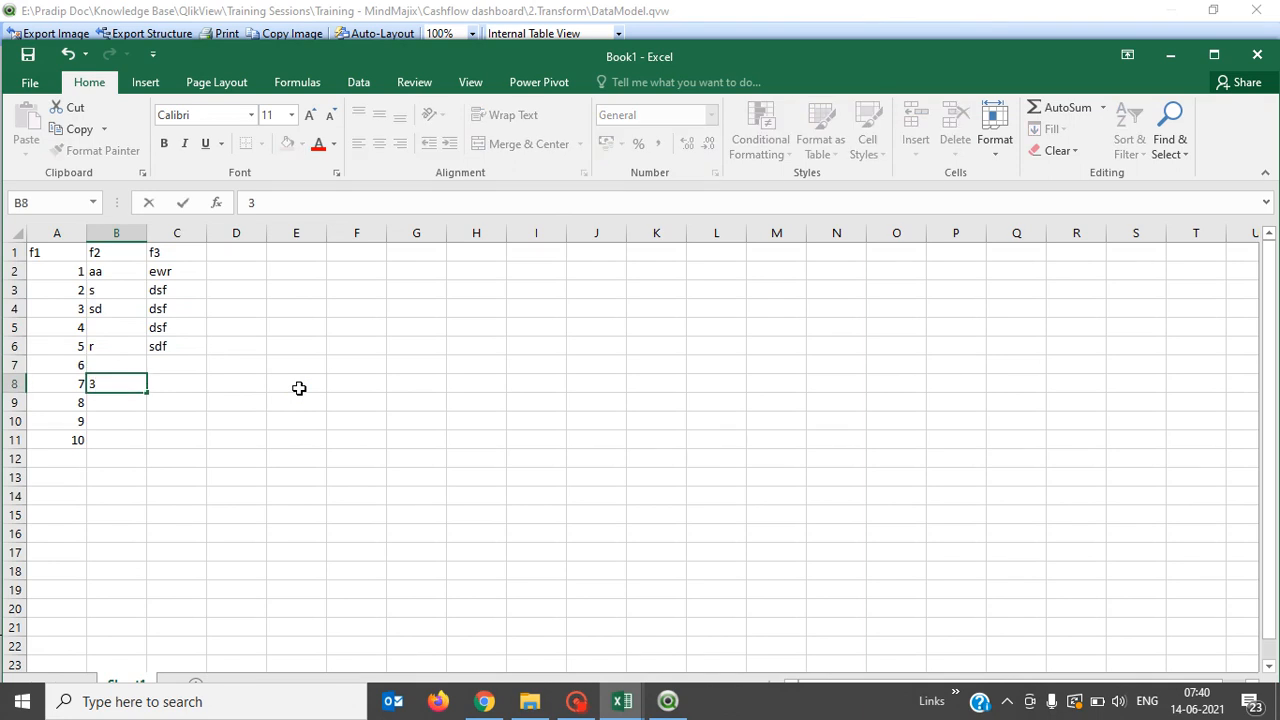
key("Return")
key("Up")
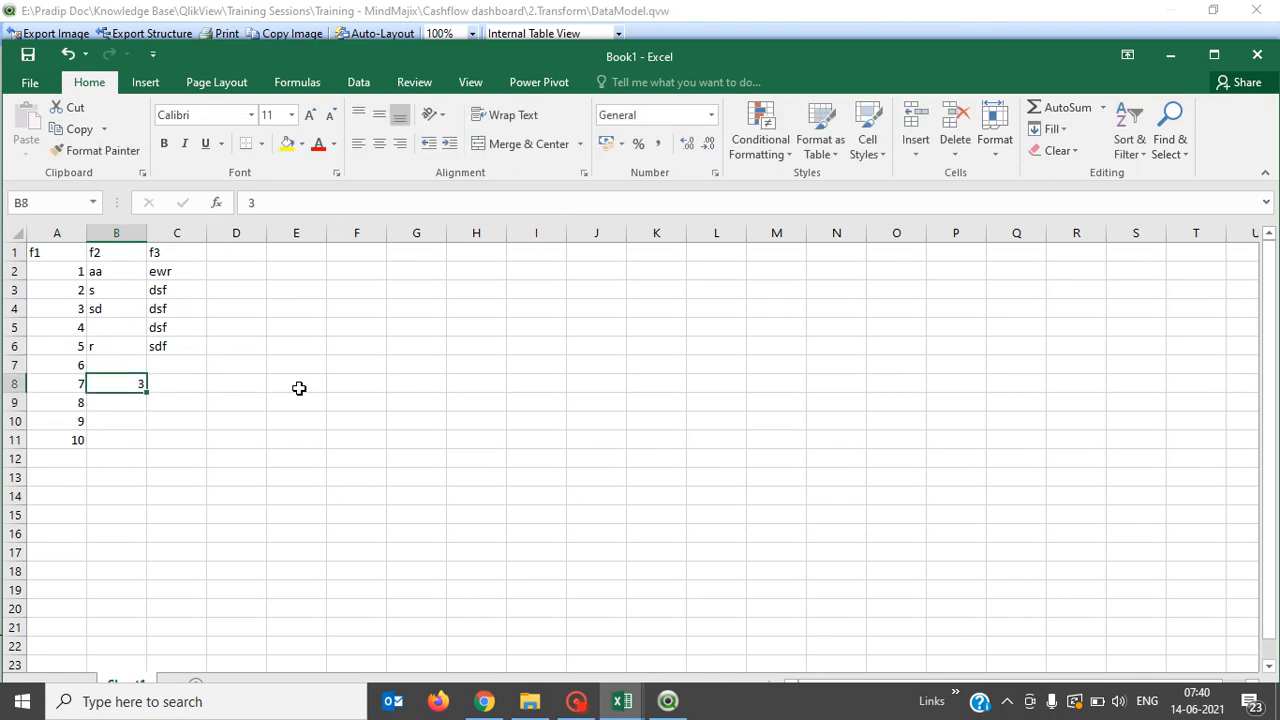
key("Delete")
type("ew")
key("Return")
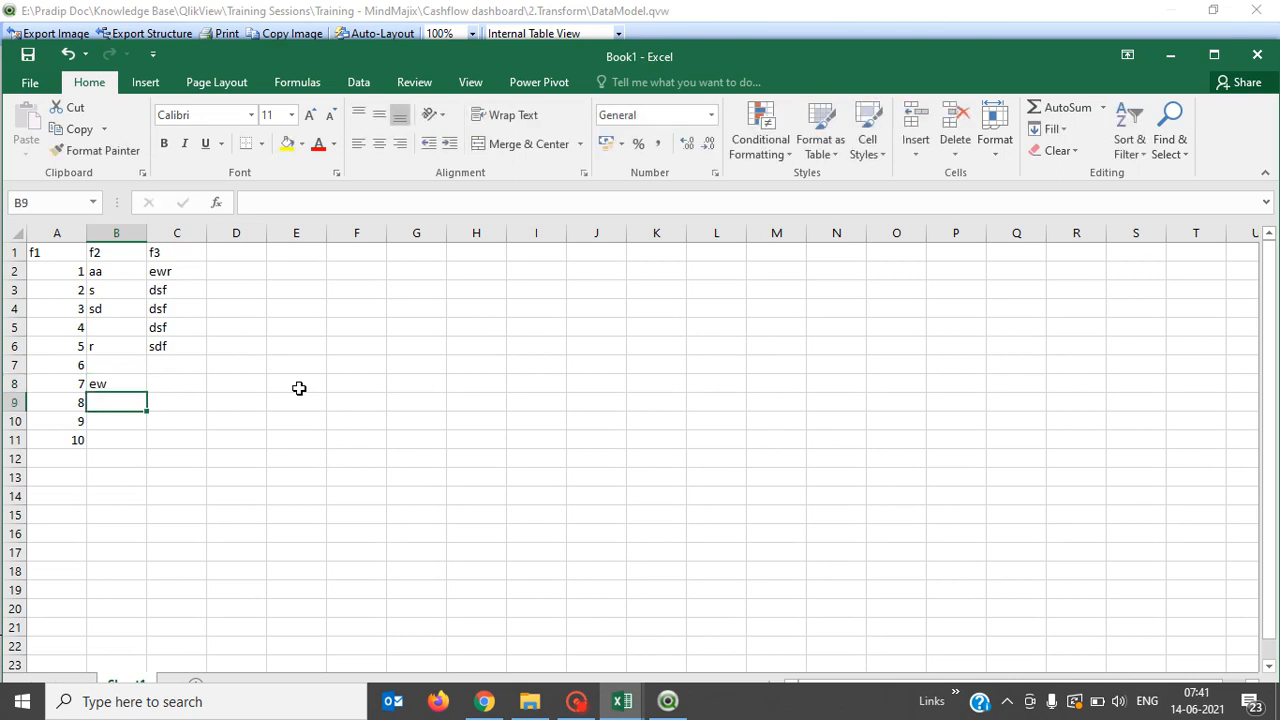
type("sdfds")
key("Return")
key("Down")
type("dsfds")
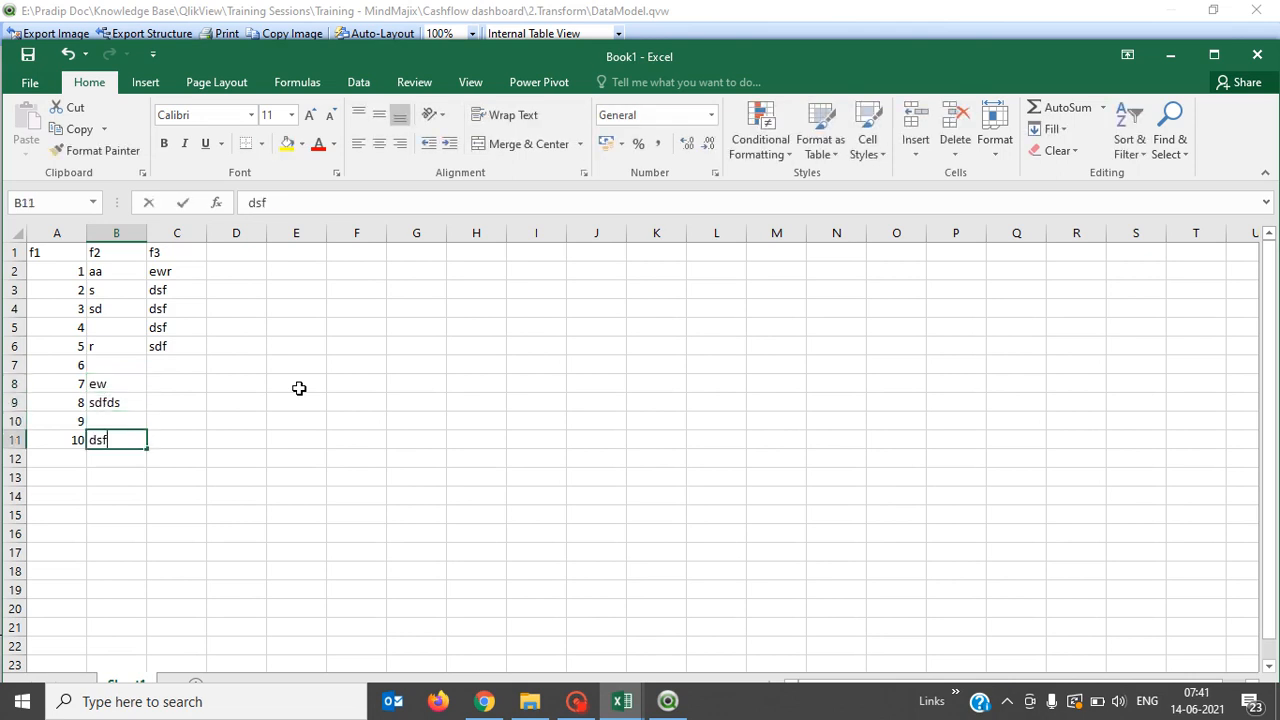
key("Up")
key("Up")
key("Up")
key("Up")
key("Up")
key("Up")
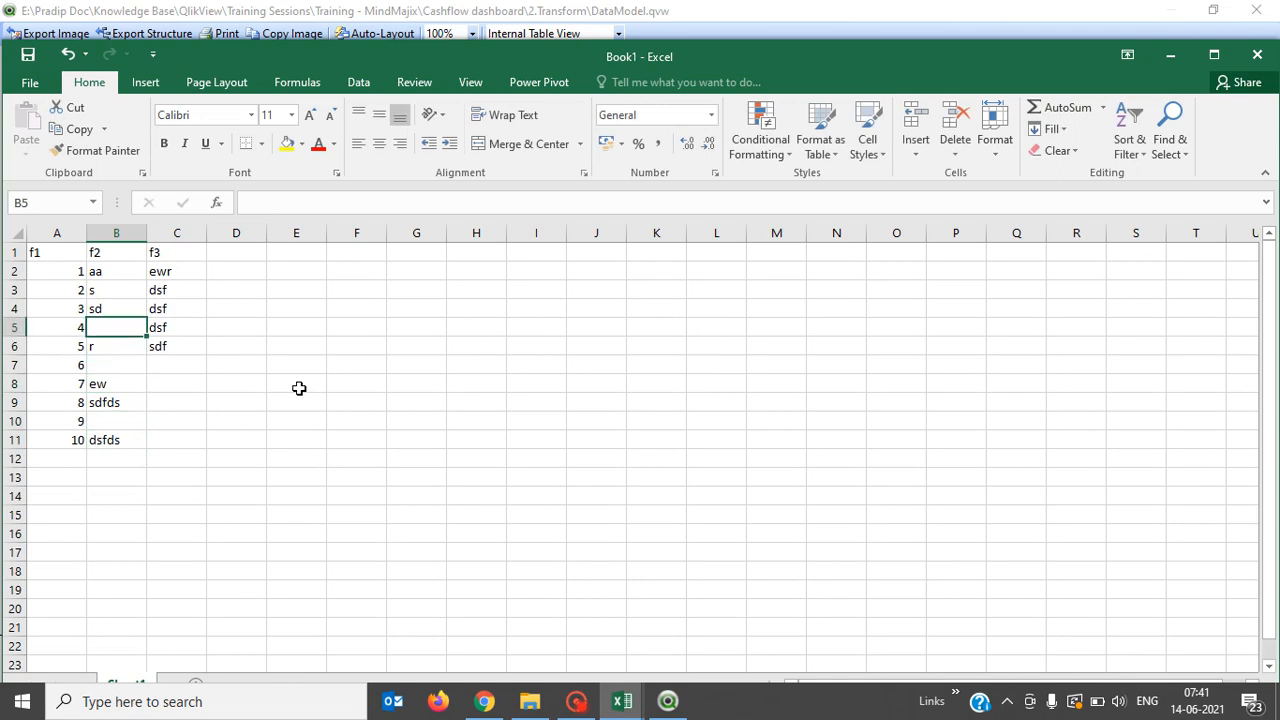
Put sad in the empty f2 cell and replace r in B6 with sad.
key("Down")
key("Down")
key("Down")
key("Down")
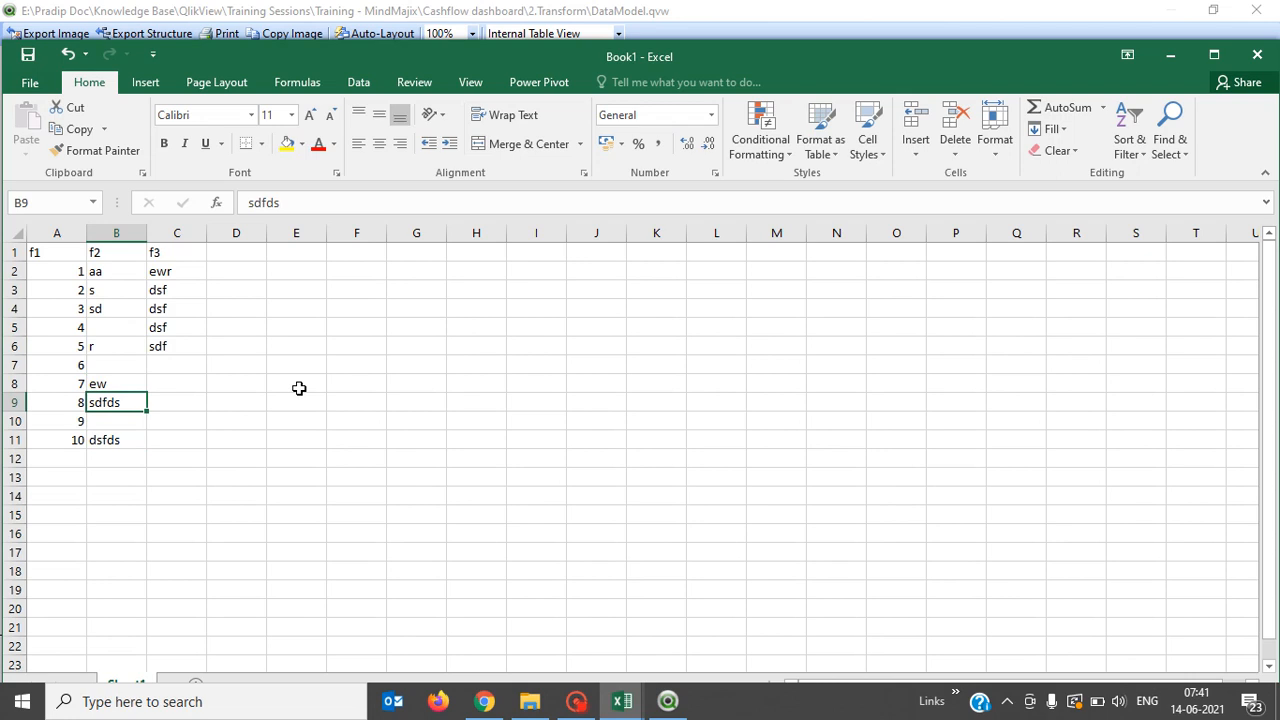
key("Down")
type("sad")
key("Up")
key("Up")
key("Up")
key("Up")
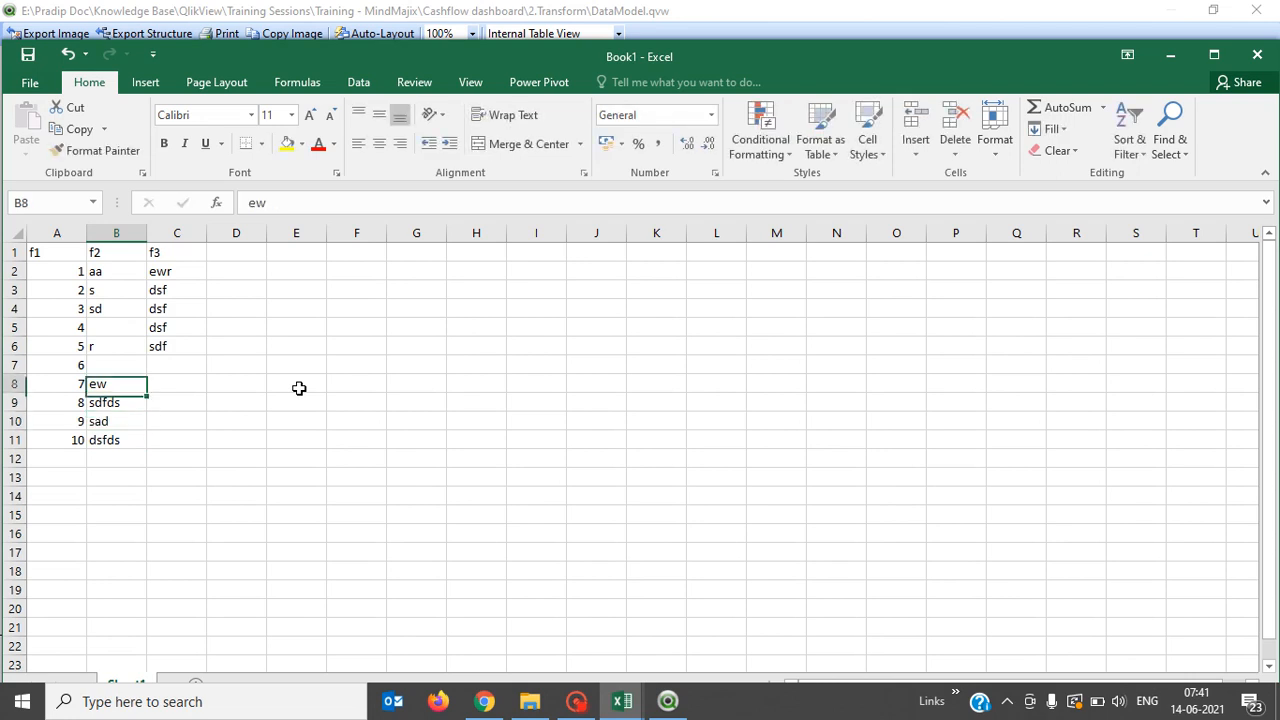
type("sad")
key("Down")
key("Down")
key("Up")
key("Up")
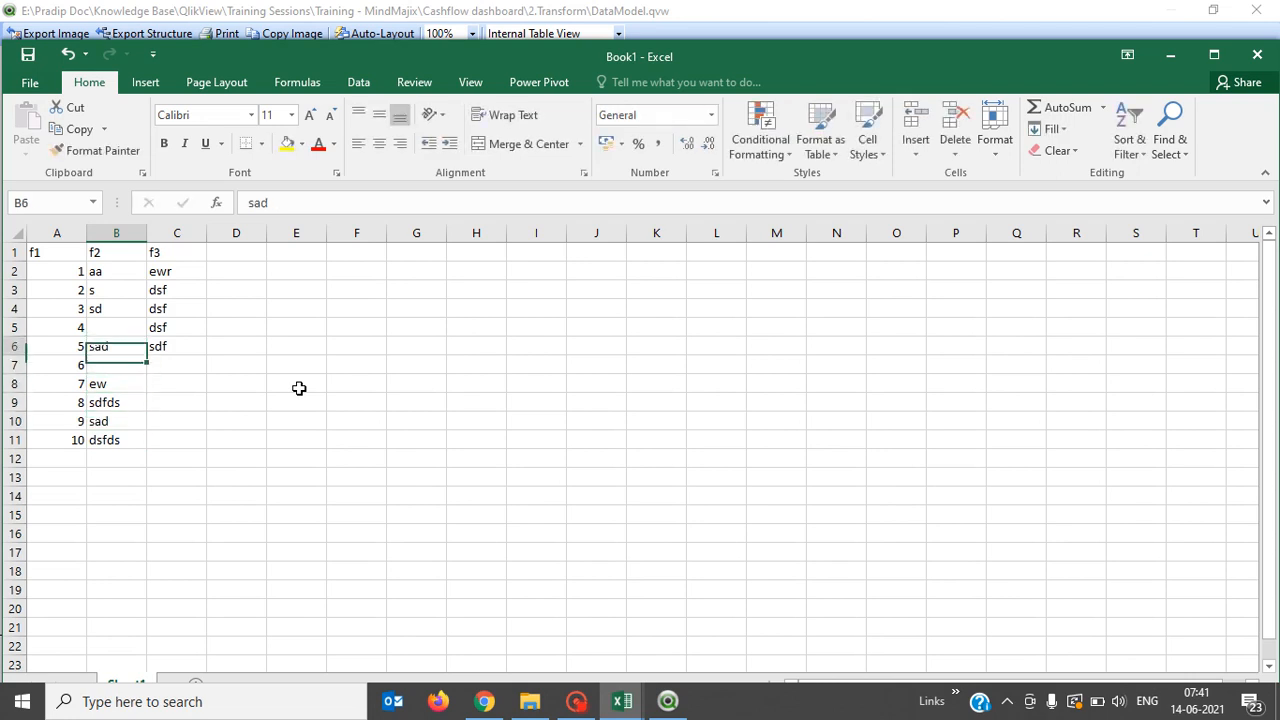
key("Up")
key("Right")
Copy the dsf value from column f3 and paste it into the empty cells C7:C11.
key("shift+Down")
key("ctrl+c")
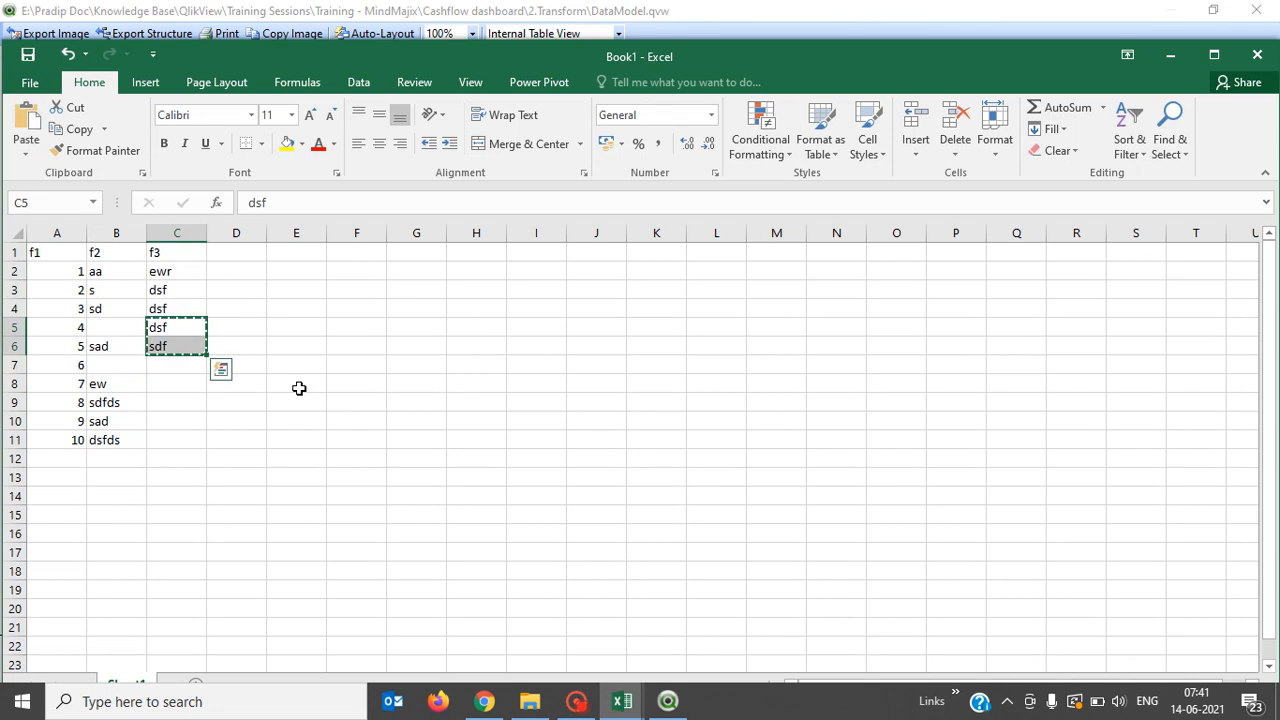
key("shift+Down")
key("shift+Down")
key("shift+Down")
key("shift+Down")
key("shift+Down")
key("ctrl+v")
key("ctrl+v")
key("shift+Down")
key("shift+Down")
key("shift+Down")
key("shift+Down")
key("shift+Down")
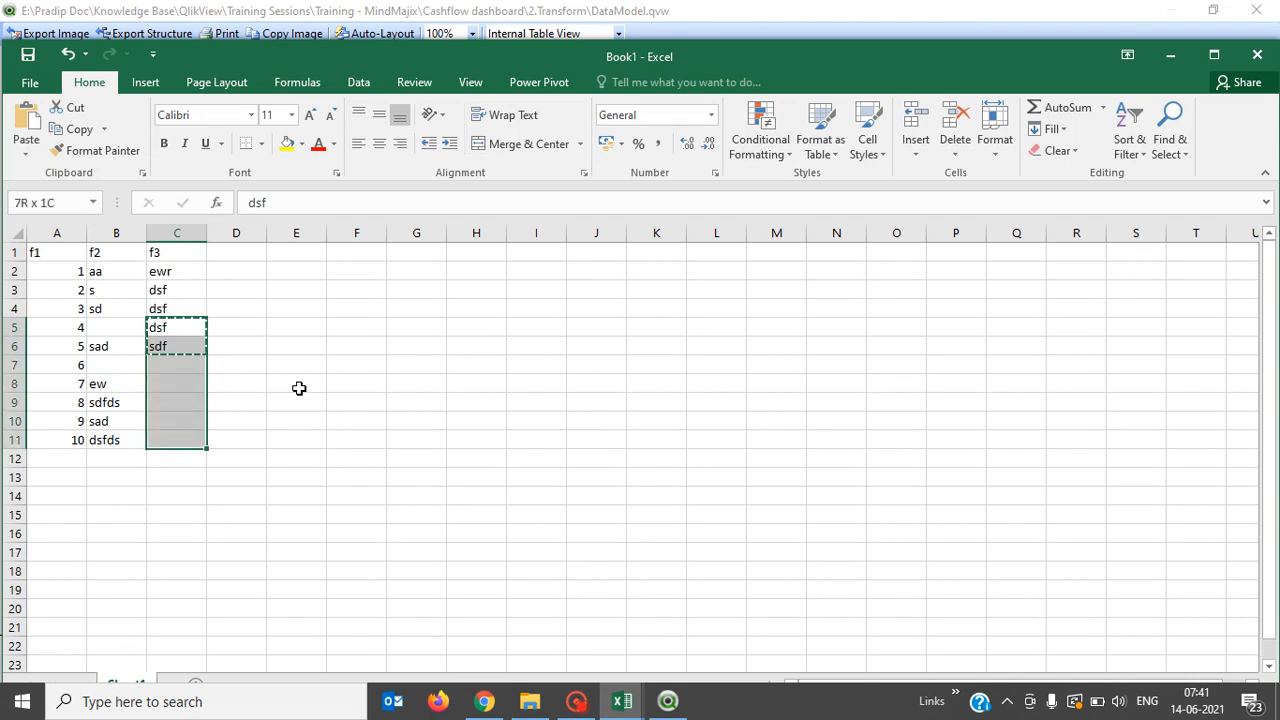
key("ctrl+v")
key("shift+Up")
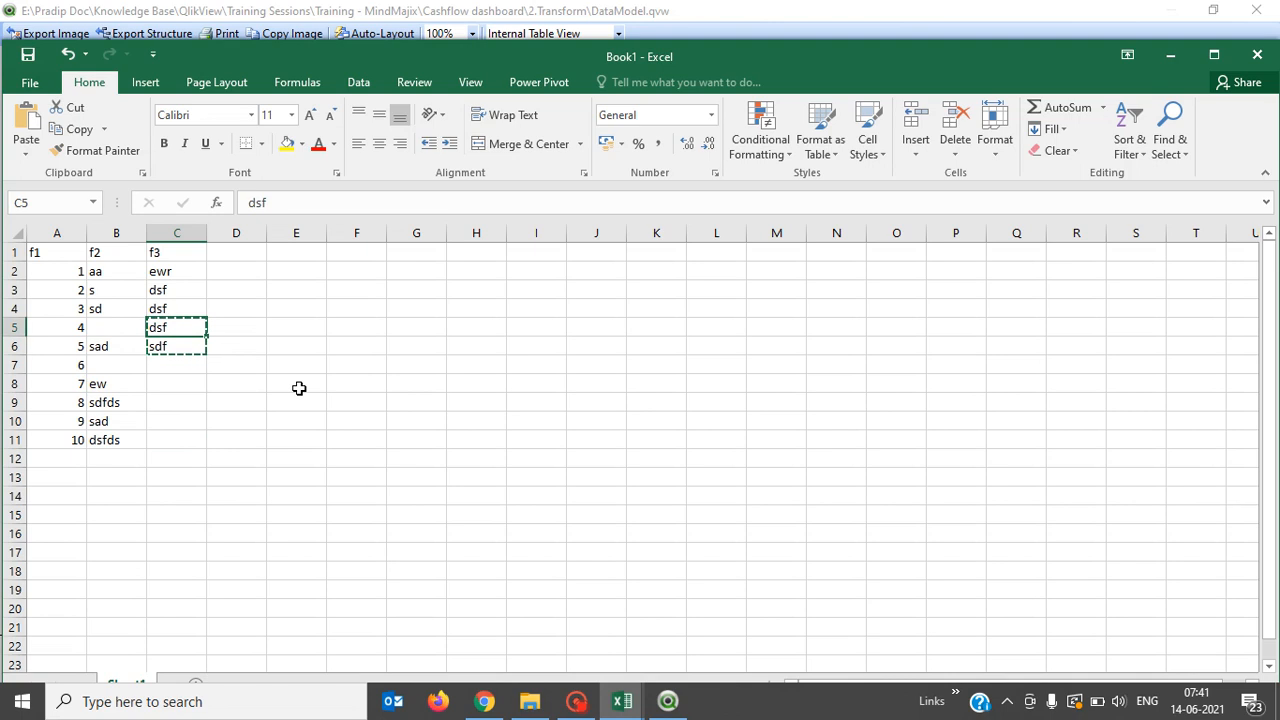
key("ctrl+c")
key("Down")
key("Down")
key("shift+Down")
key("shift+Down")
key("shift+Down")
key("shift+Down")
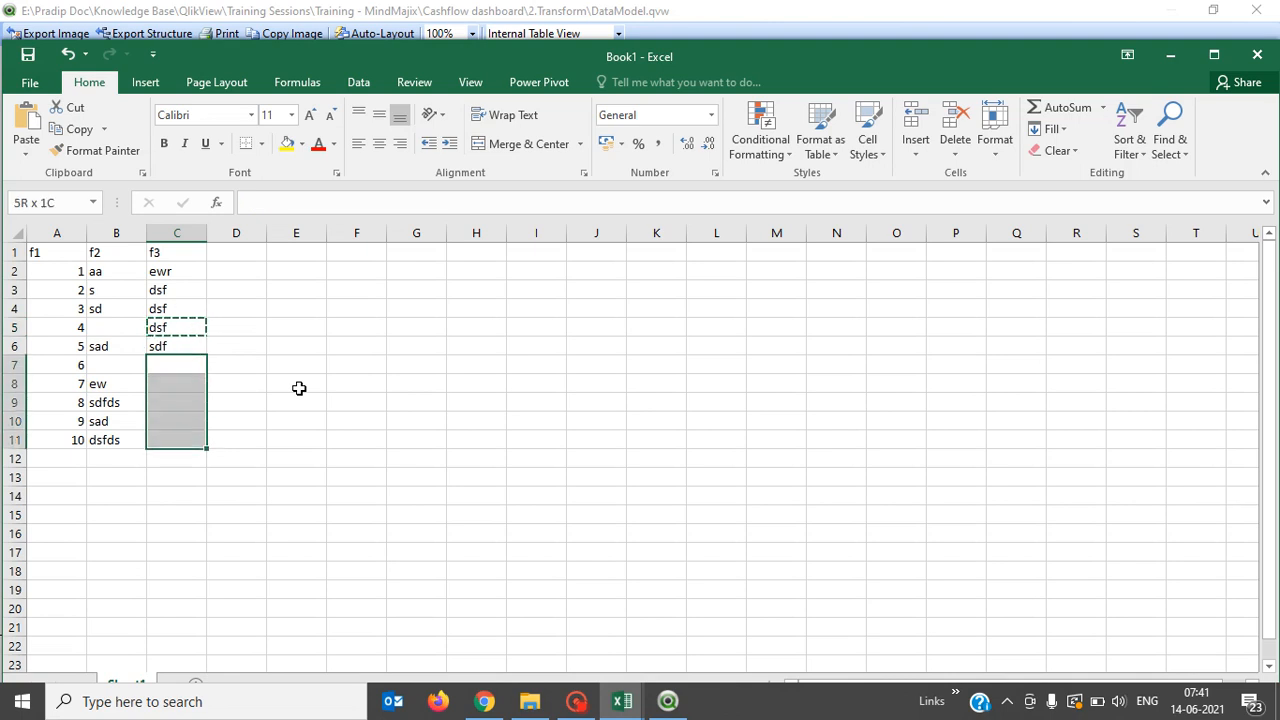
key("ctrl+v")
key("Up")
key("Up")
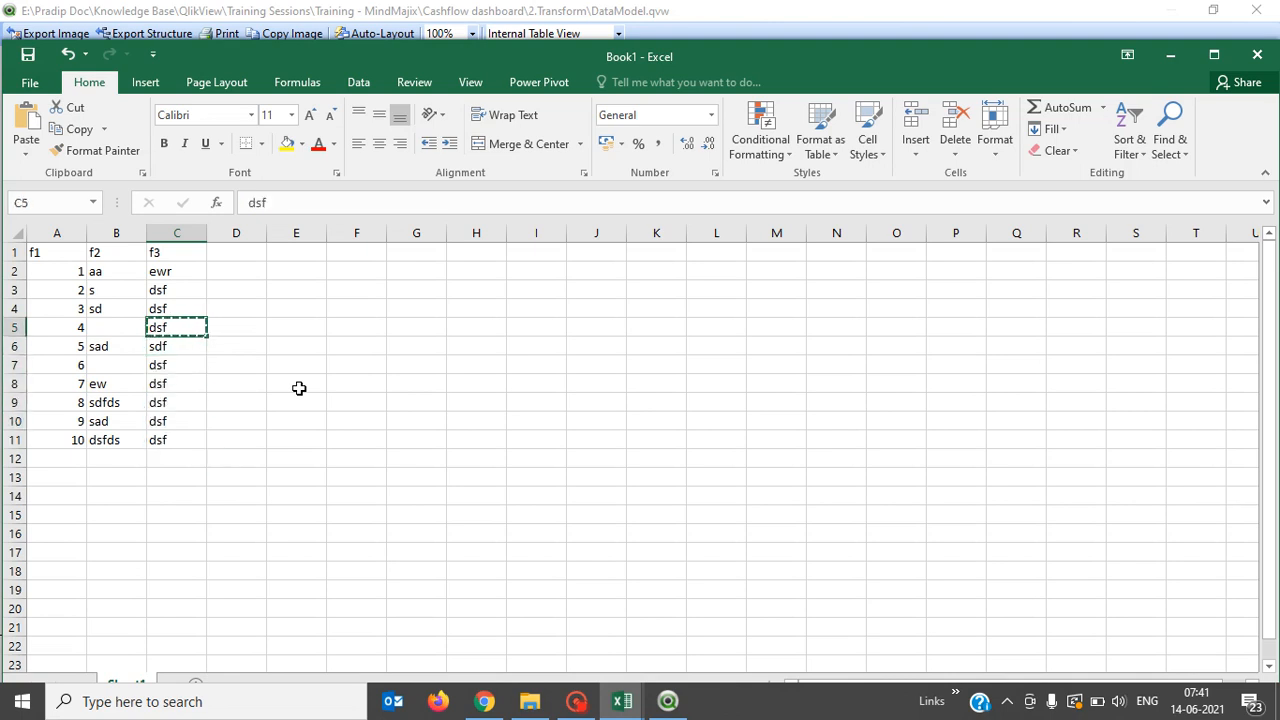
key("Escape")
left_click(299, 388)
key("F2")
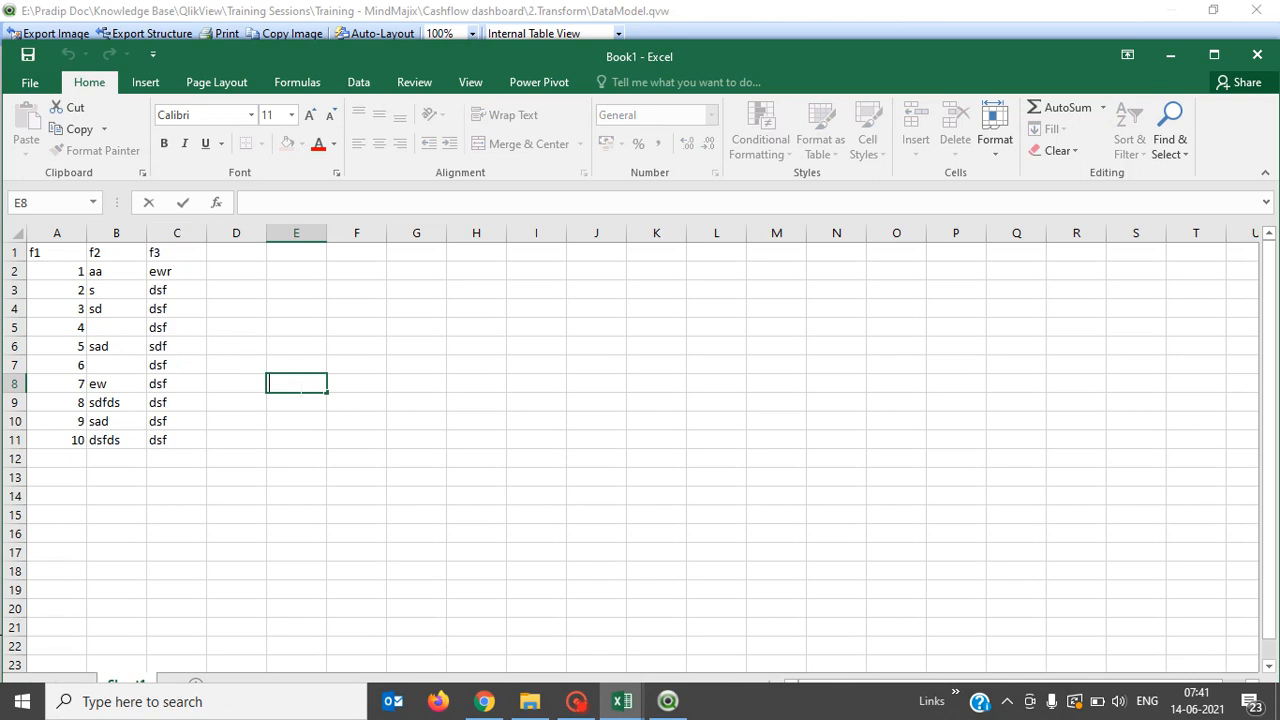
Step through columns f1 and f2 to verify the entered values.
key("Left")
key("Left")
key("Left")
key("Left")
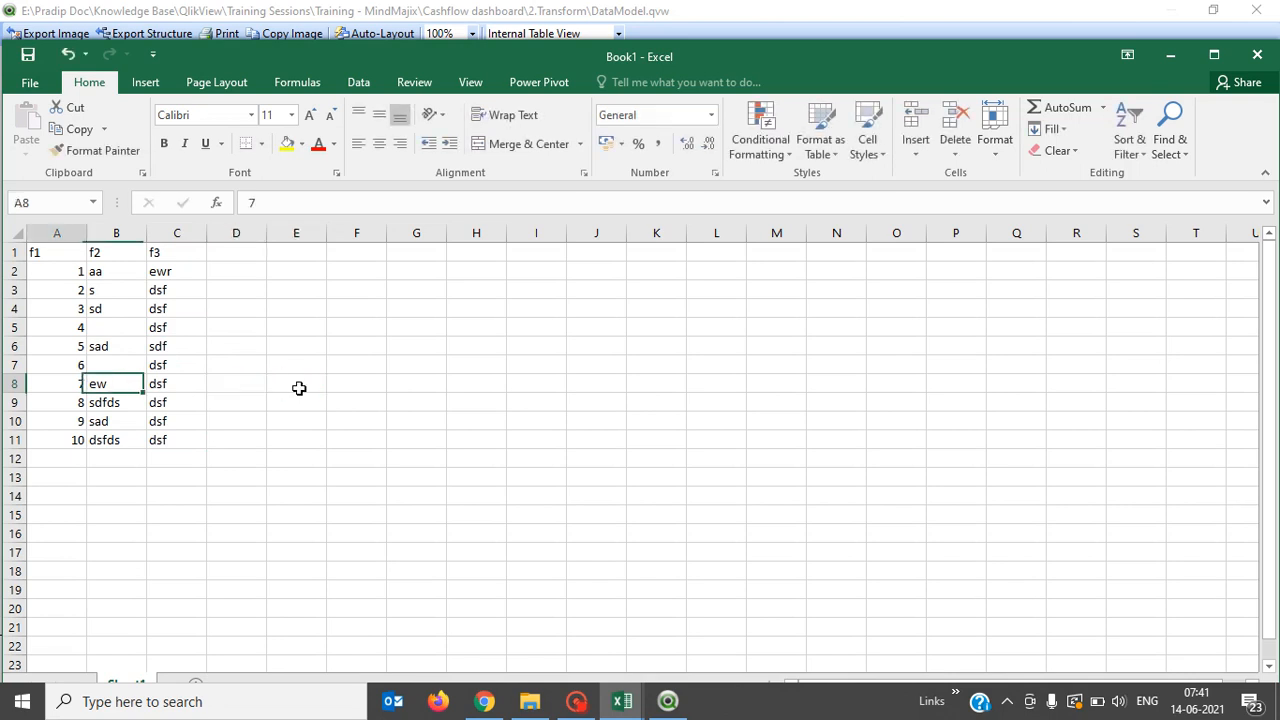
key("Up")
key("Up")
key("Up")
key("Up")
key("Up")
key("Up")
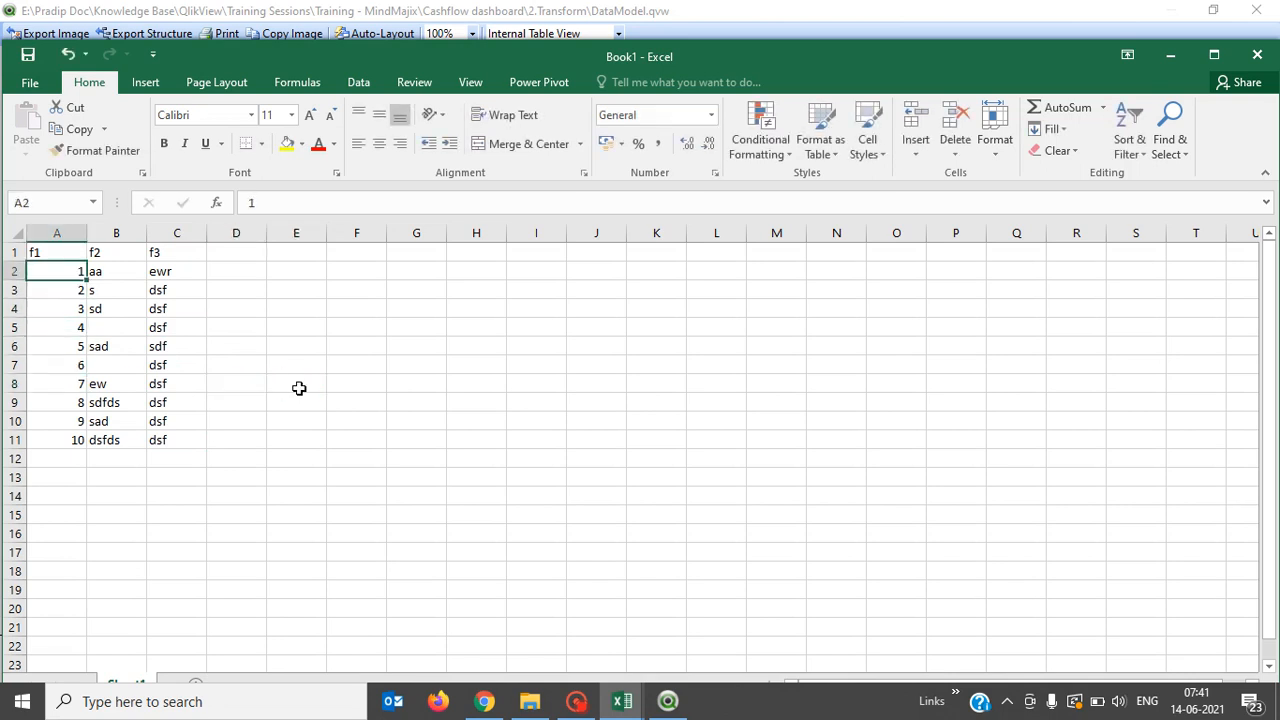
key("Right")
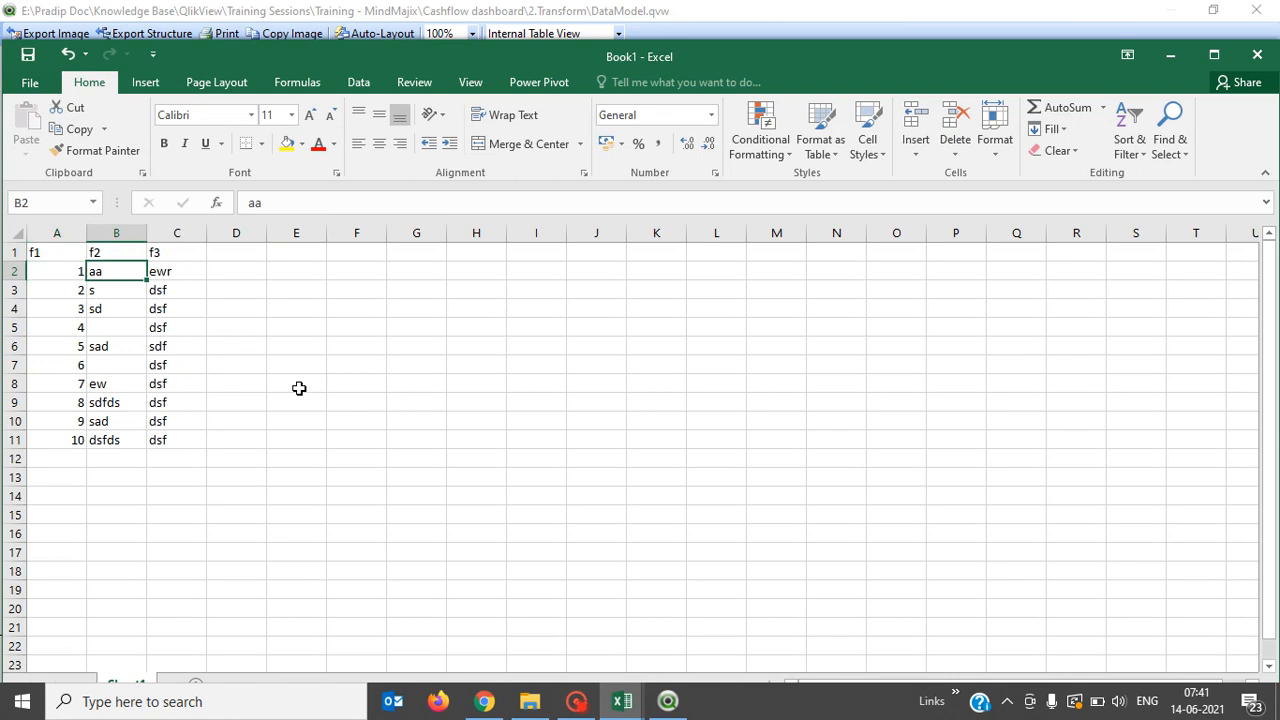
key("Up")
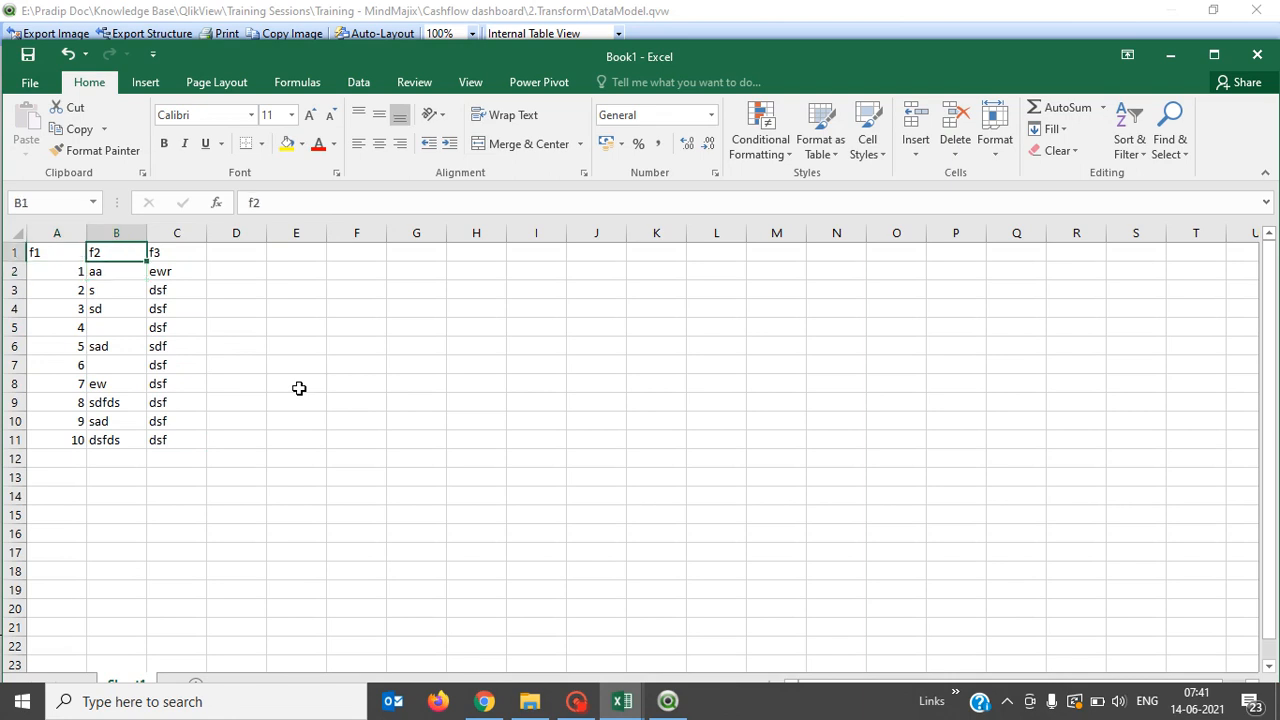
key("Down")
key("Down")
key("Down")
key("Down")
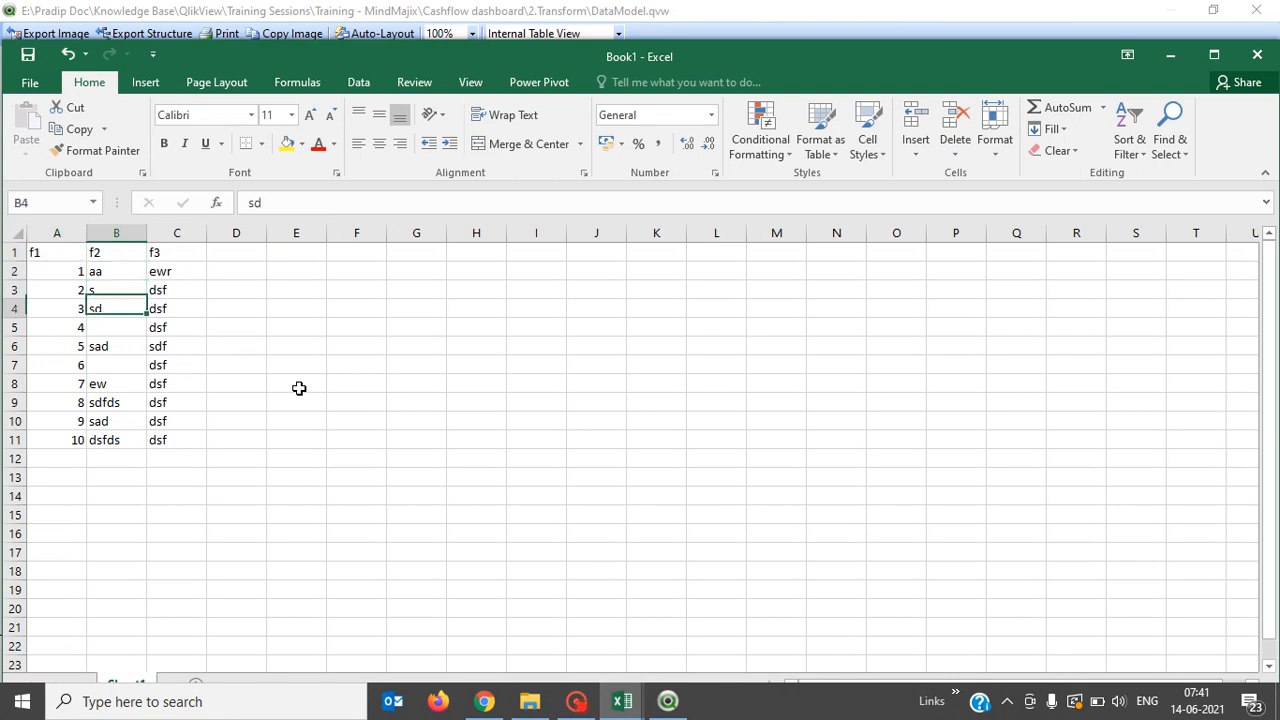
key("Down")
key("Down")
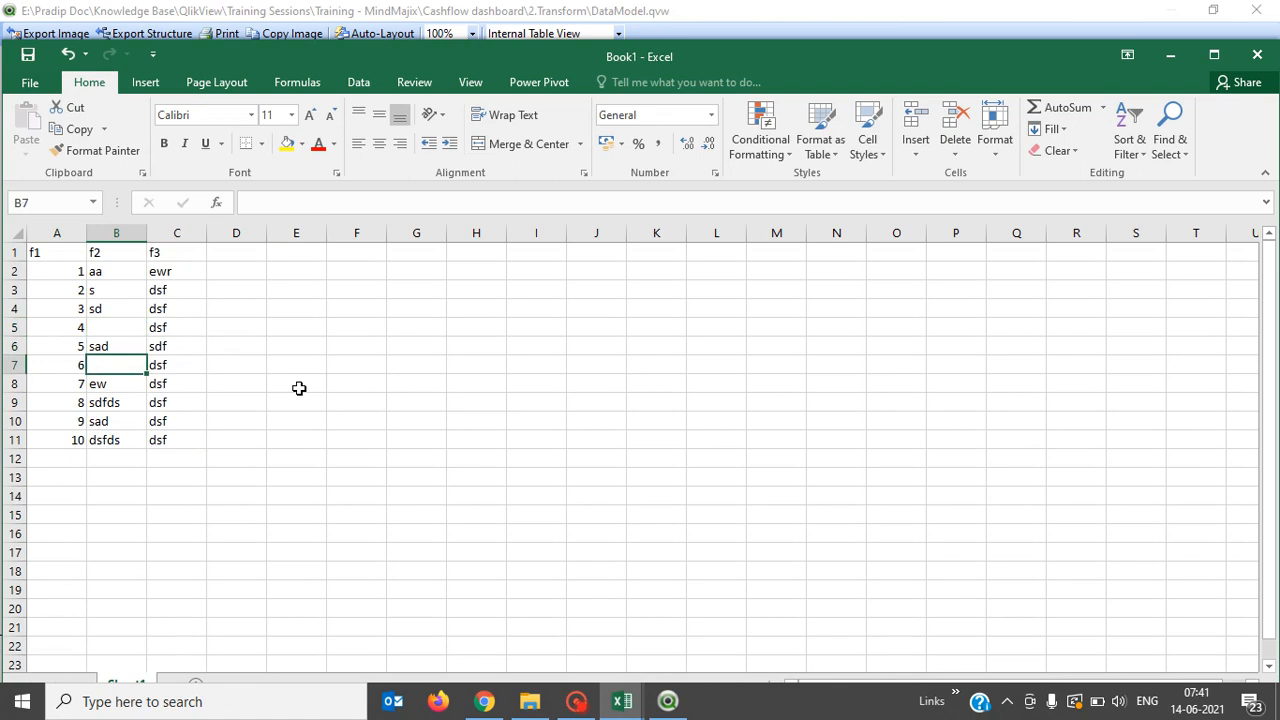
key("Up")
key("Up")
key("Up")
key("Down")
key("Down")
key("Down")
key("Down")
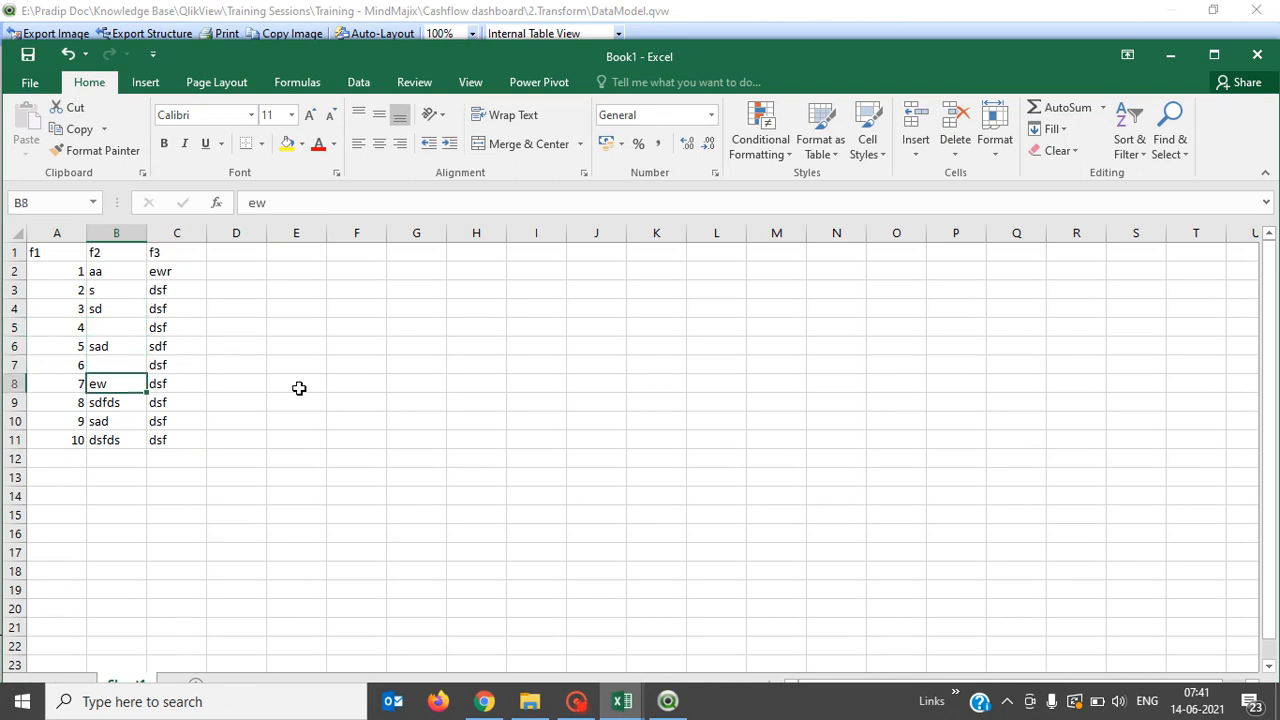
key("Down")
key("Down")
key("Down")
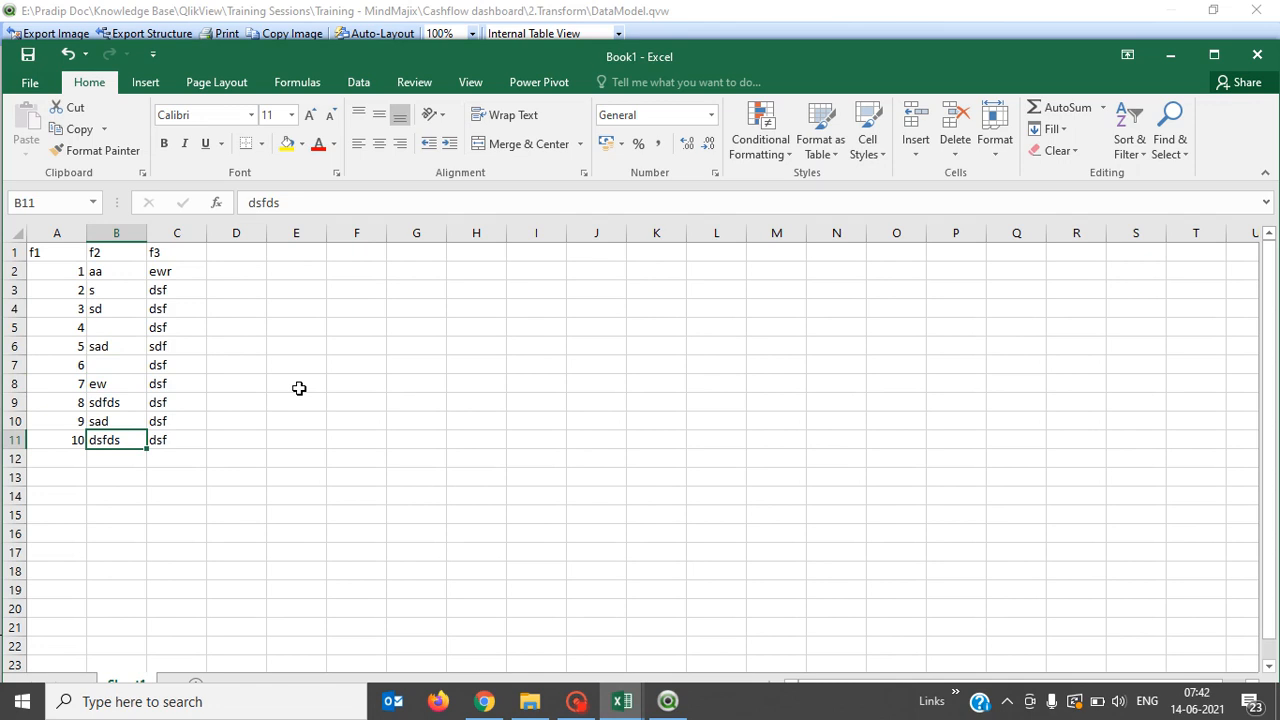
key("Up")
key("Up")
key("Up")
key("Up")
key("Up")
key("Up")
key("Up")
key("Up")
key("Up")
key("Up")
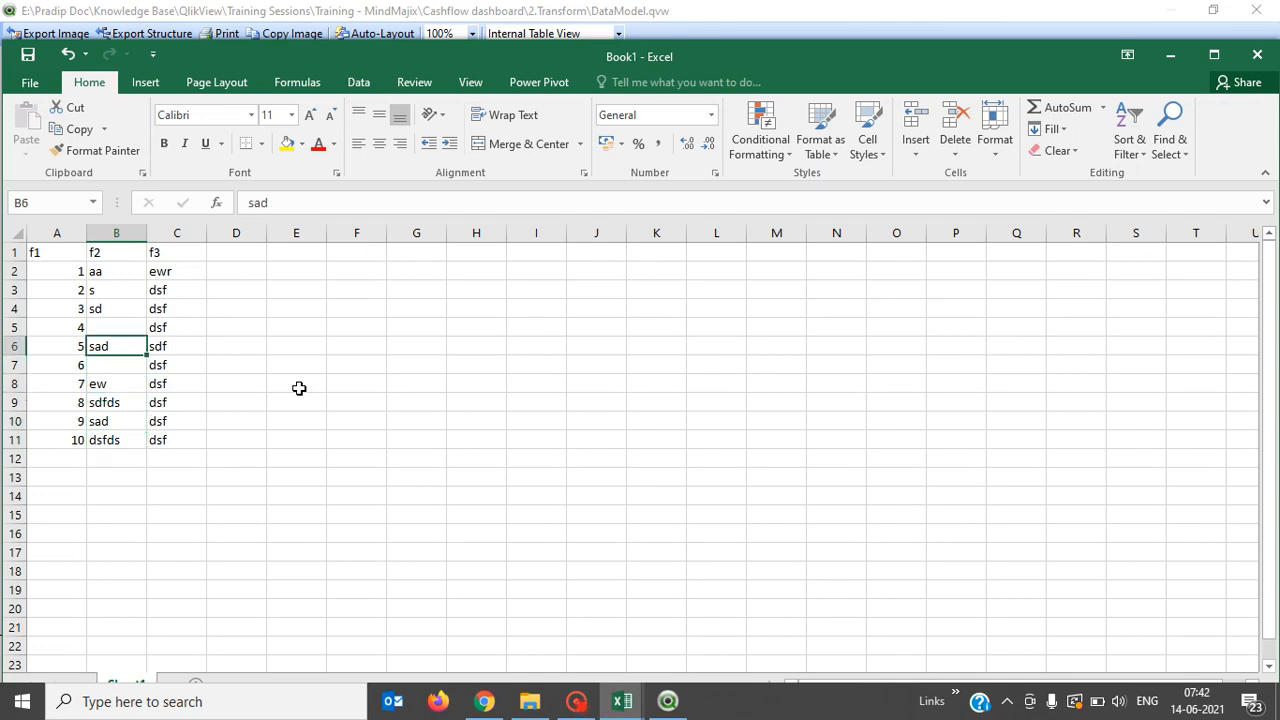
key("Down")
key("Down")
key("Down")
key("Down")
key("Down")
key("Down")
key("Up")
key("Up")
key("Up")
key("Up")
key("Up")
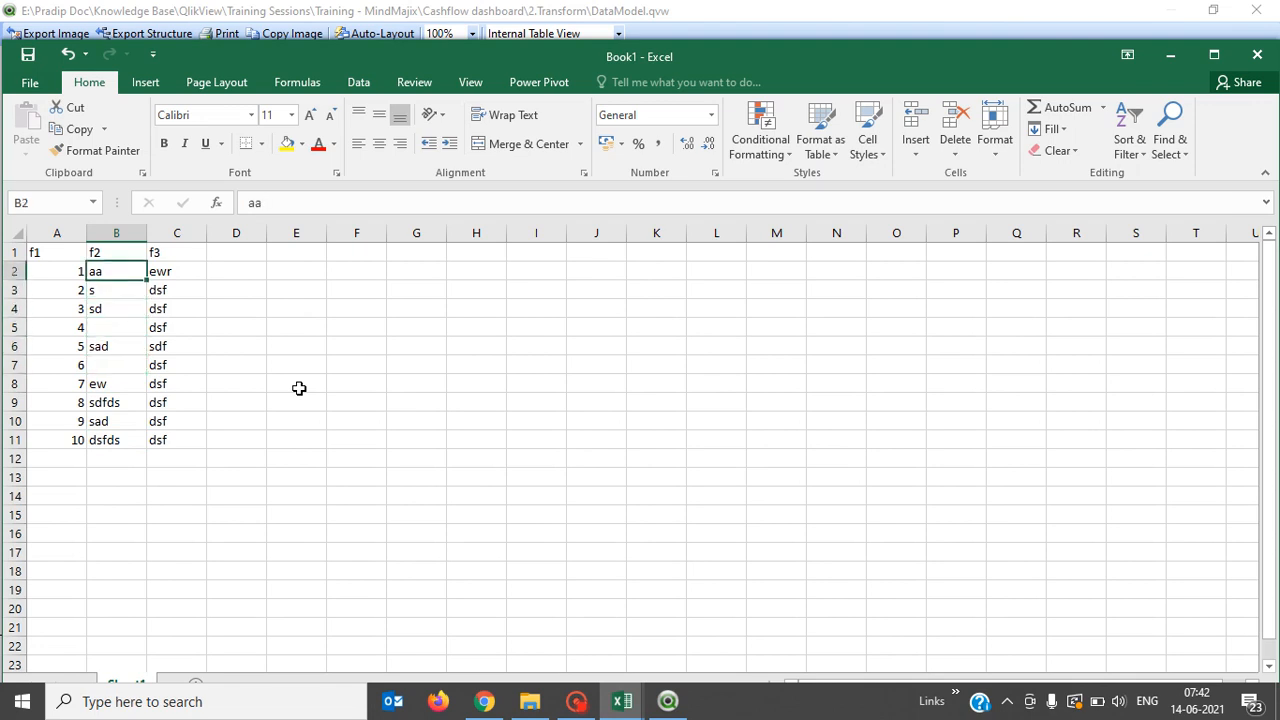
Recheck the f1 numbers 1–10 and the f2 blanks, then return to the QlikView Table Viewer.
key("Left")
key("shift+Down")
key("shift+Down")
key("shift+Down")
key("shift+Down")
key("shift+Down")
key("shift+Down")
key("shift+Down")
key("shift+Down")
key("shift+Down")
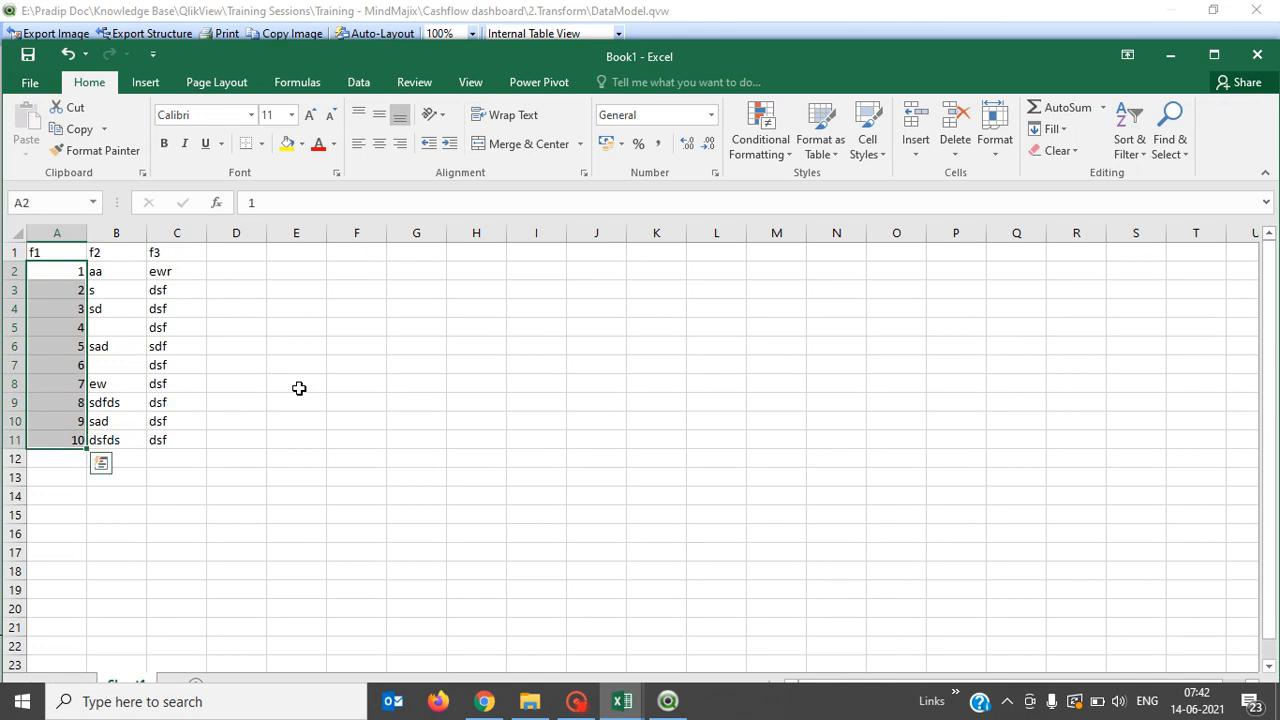
key("Right")
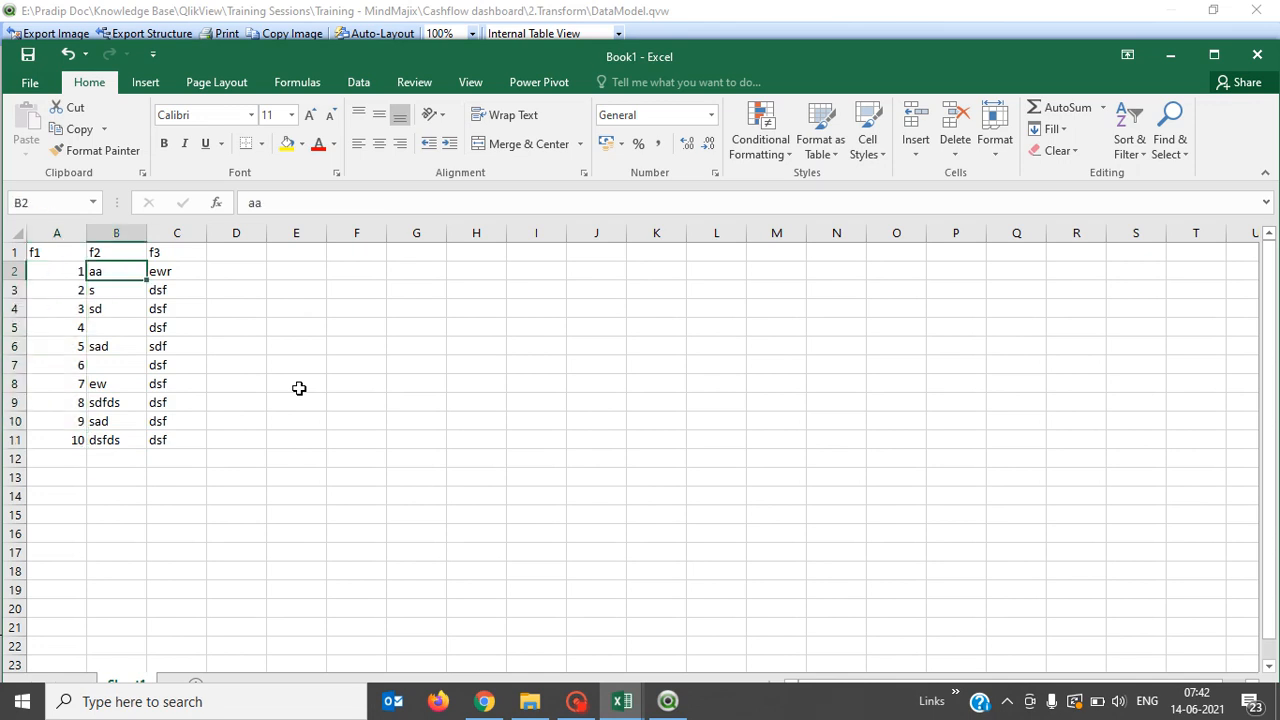
key("Up")
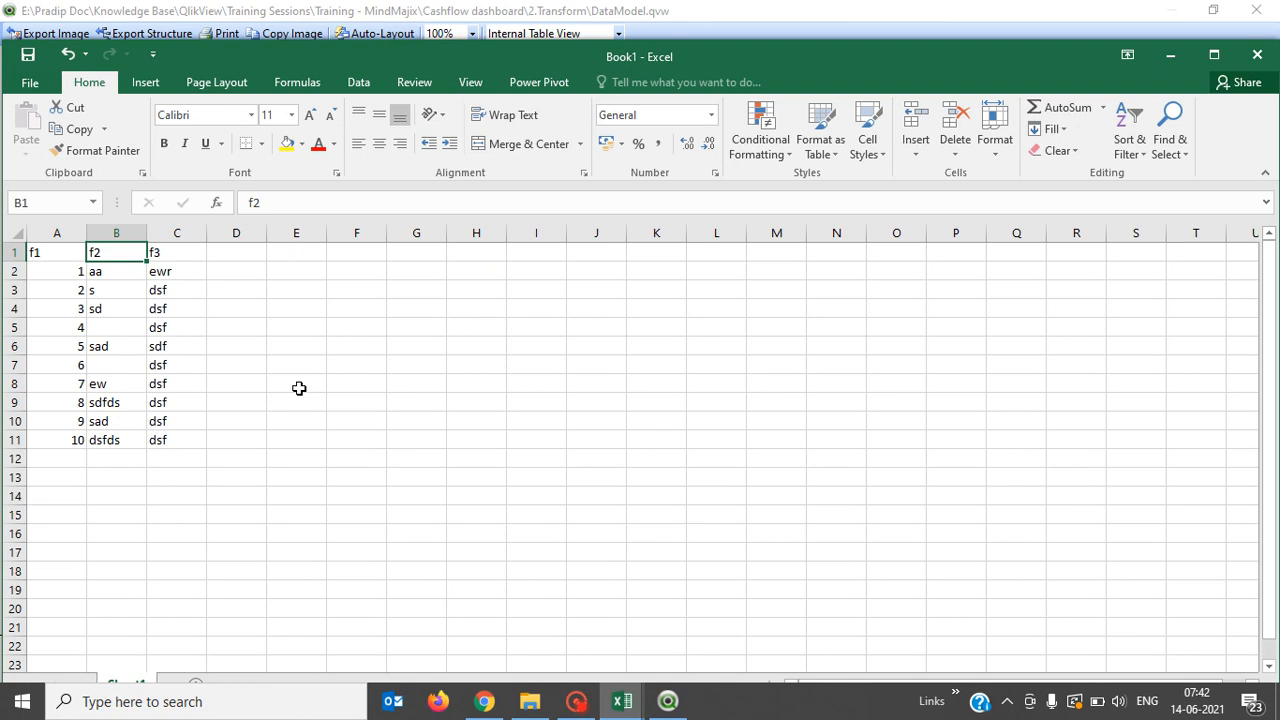
key("Down")
key("Down")
key("Down")
key("Down")
key("Down")
key("Down")
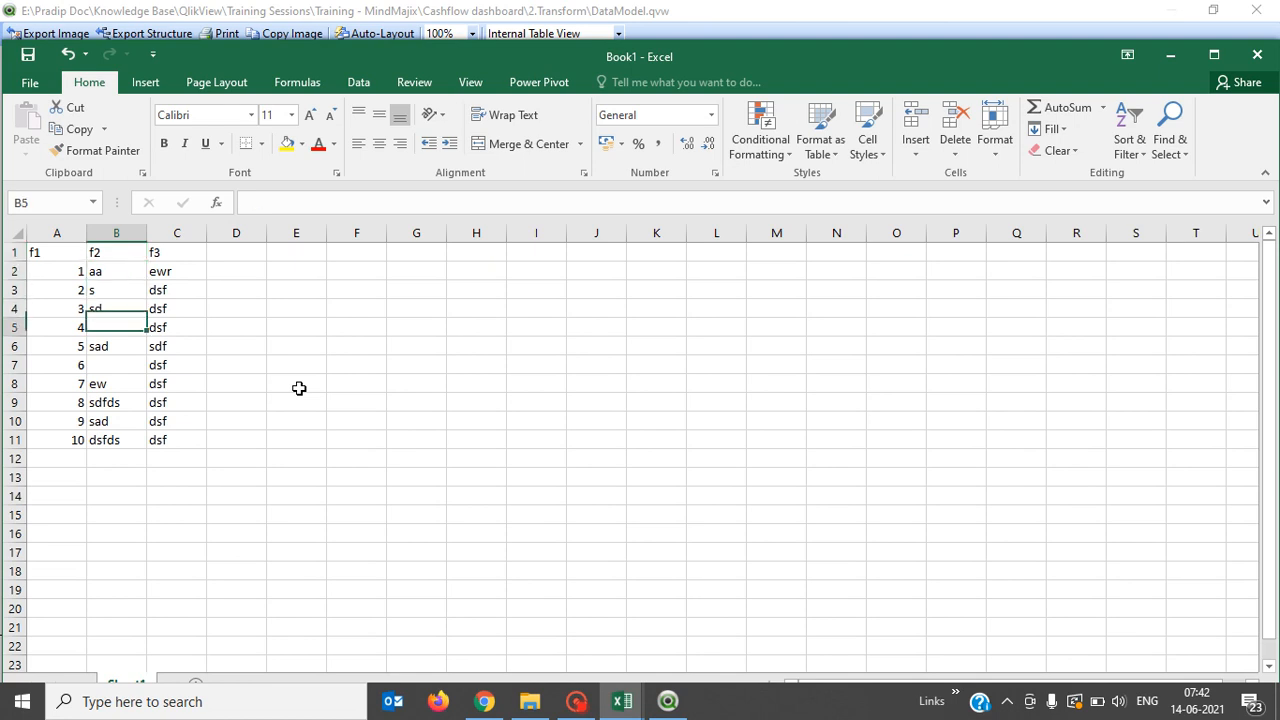
key("Down")
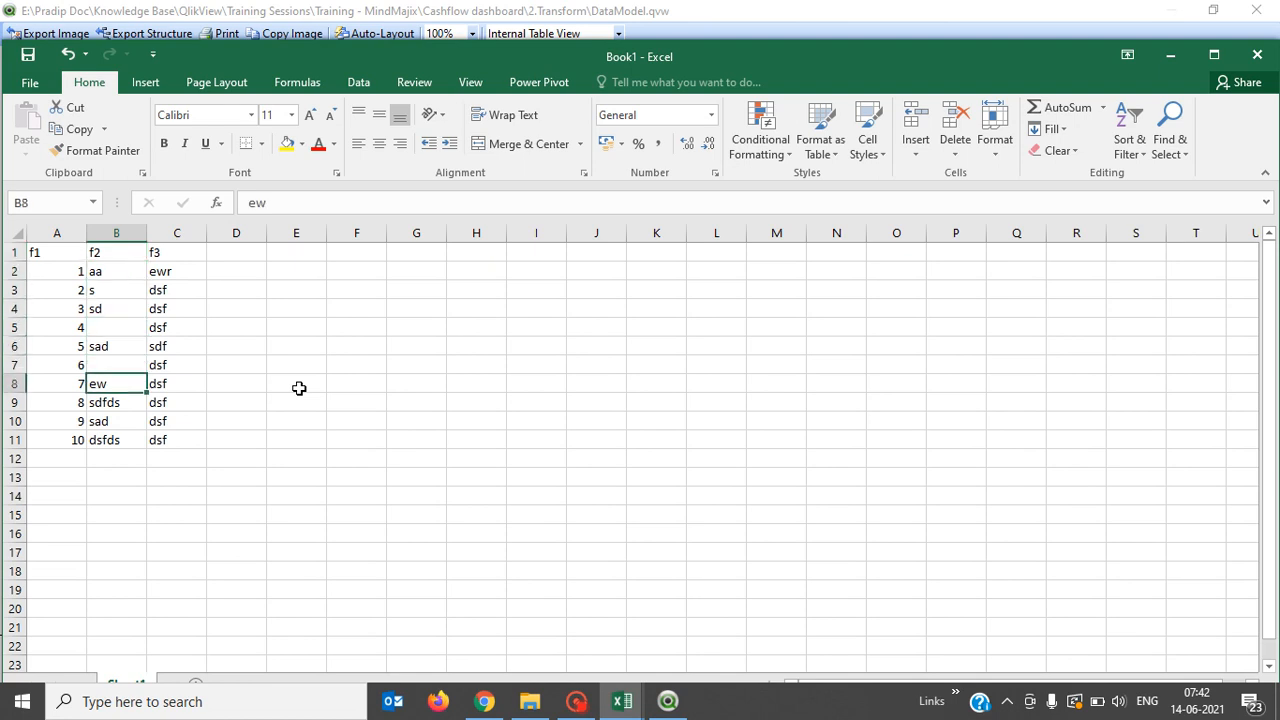
key("Up")
key("Up")
key("Up")
key("Up")
key("Down")
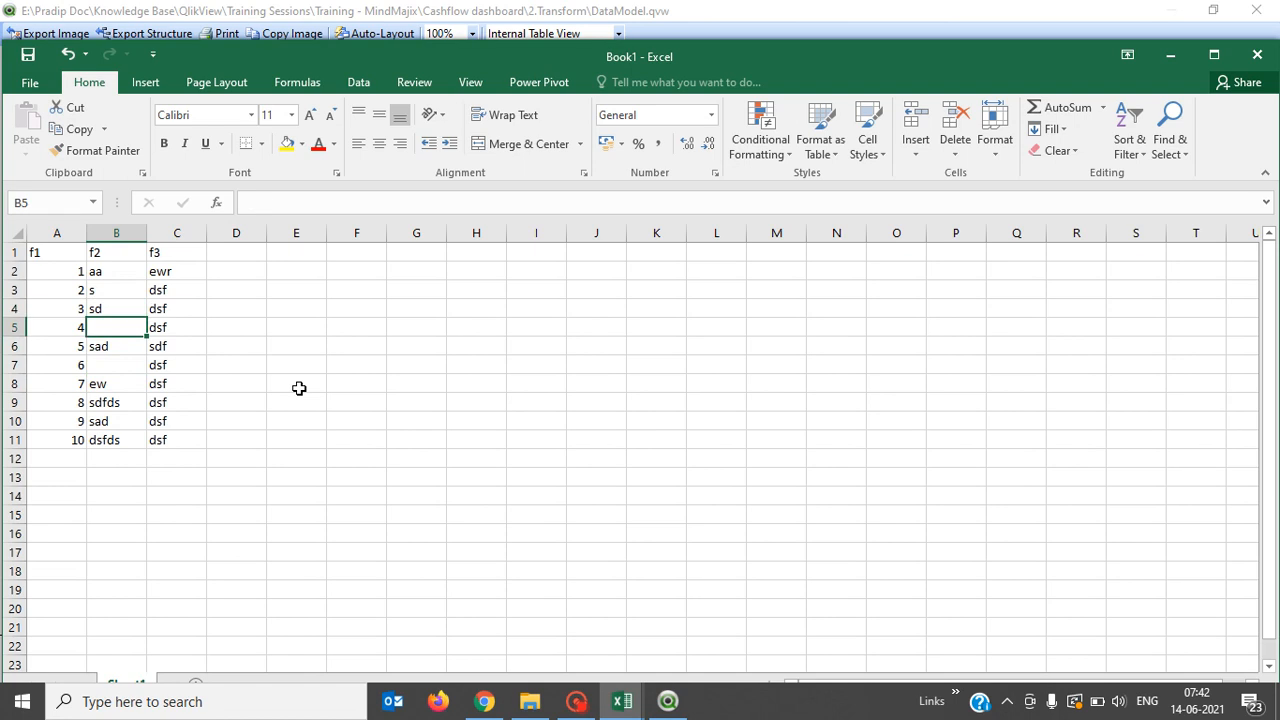
key("Up")
key("Up")
key("Up")
key("Up")
key("Right")
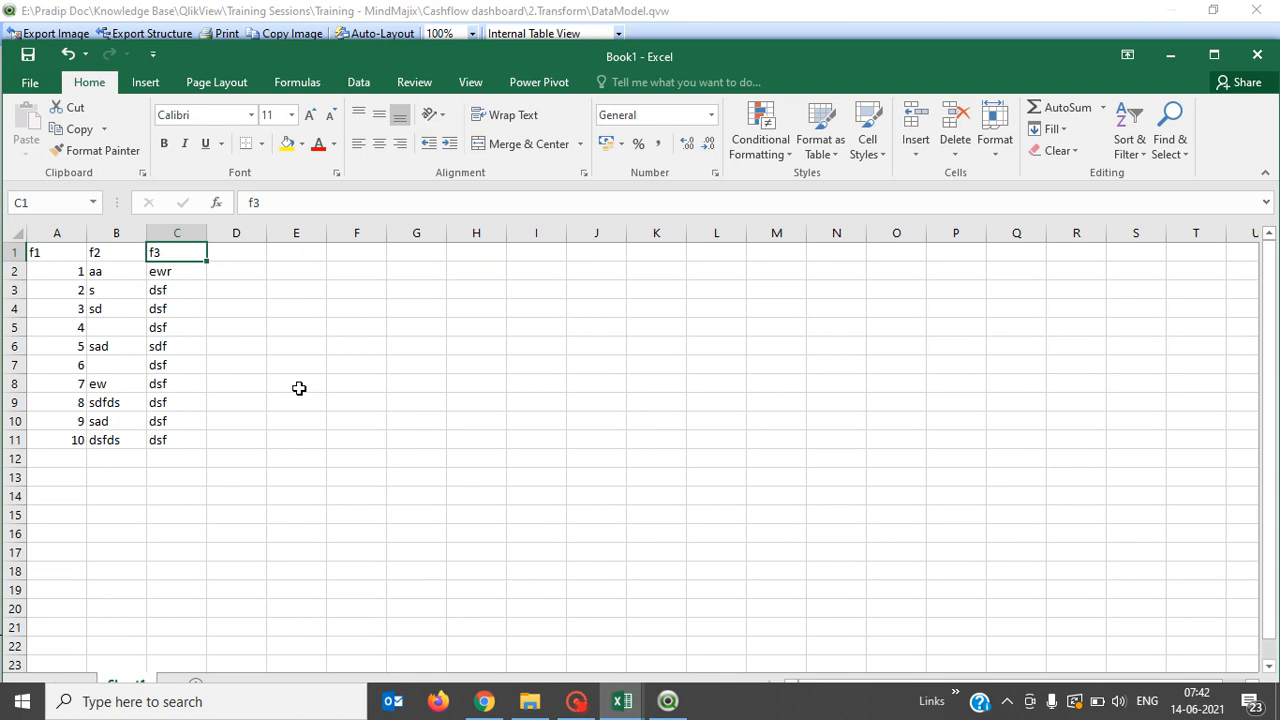
key("alt+Tab")
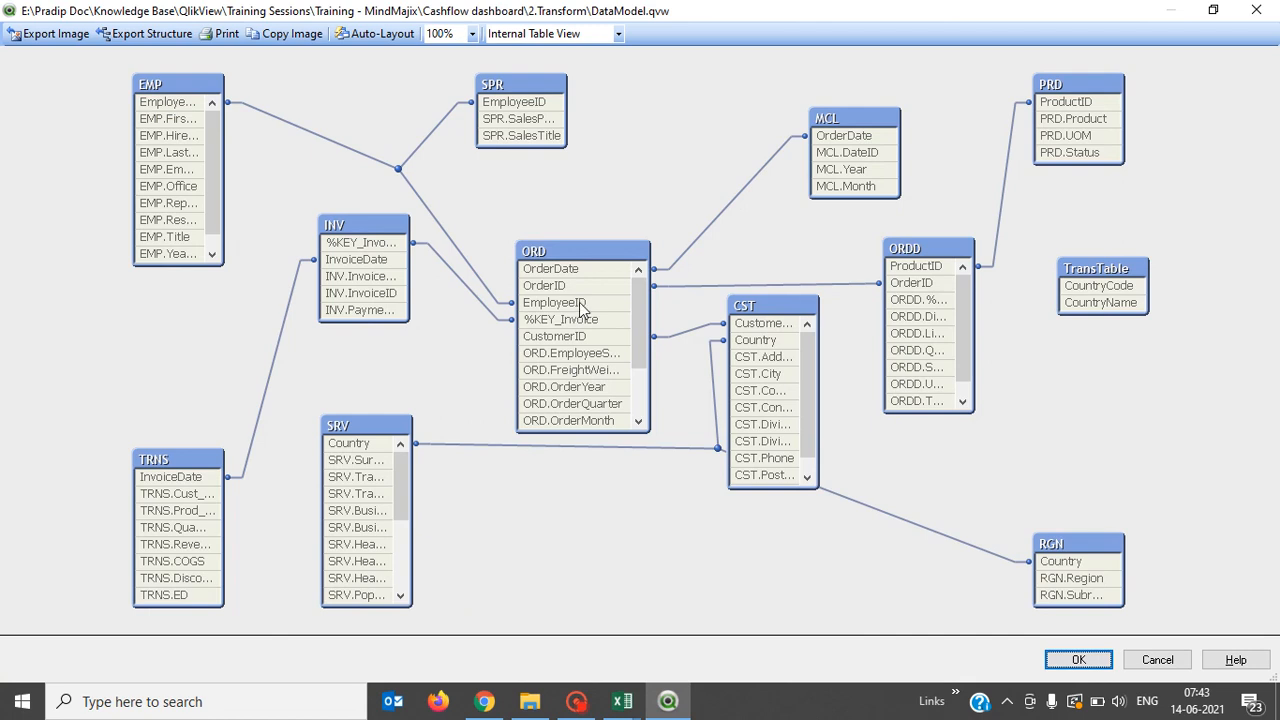
mouse_move(557, 292)
left_click(639, 422)
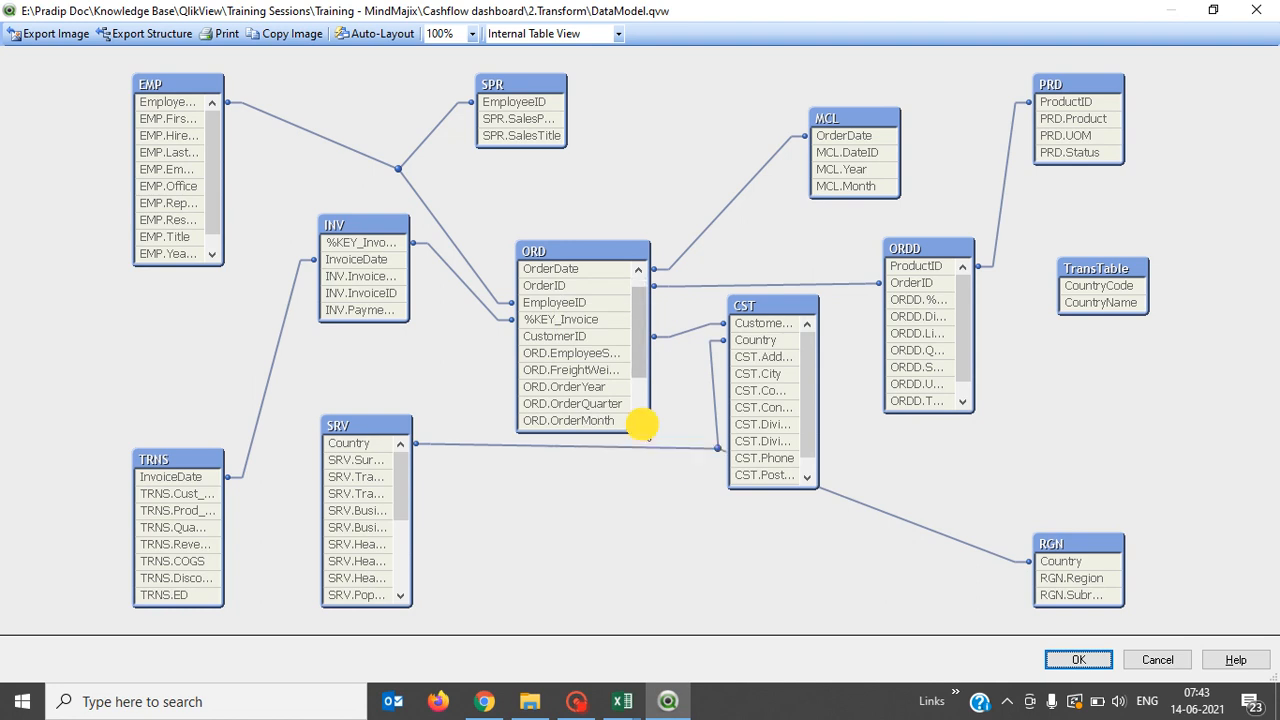
left_click(639, 421)
left_click(639, 421)
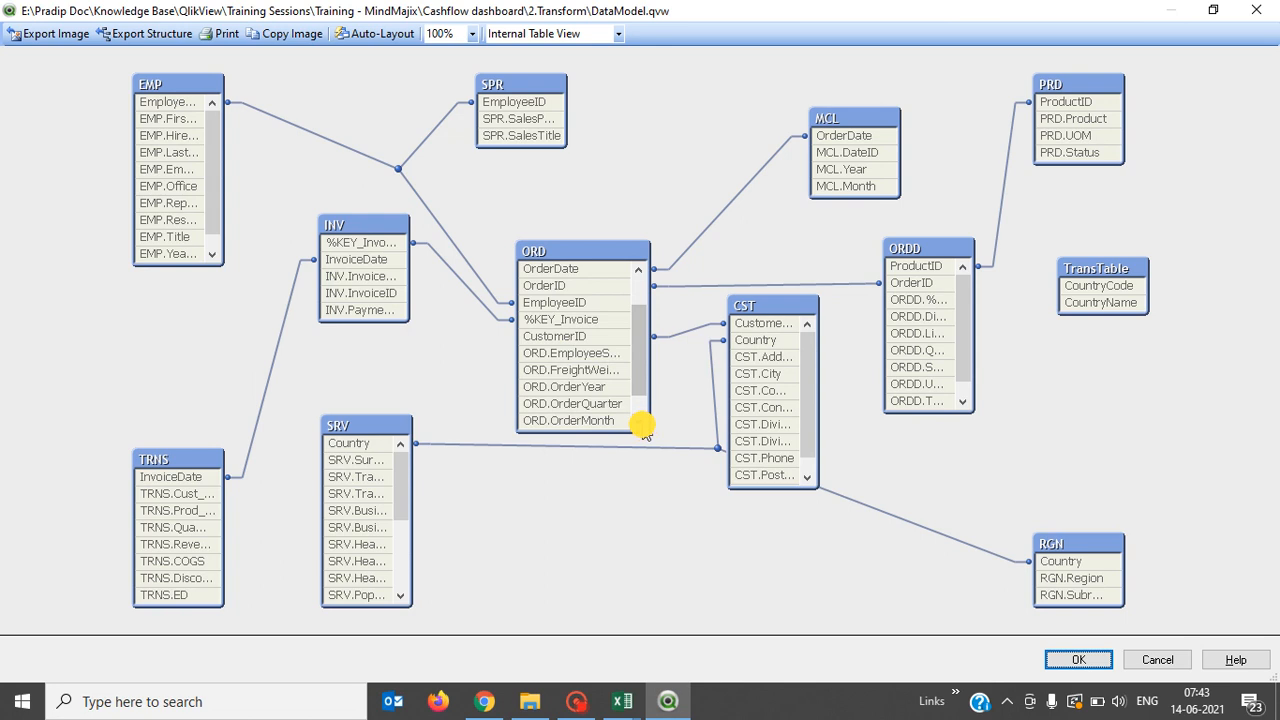
left_click(639, 421)
left_click(639, 421)
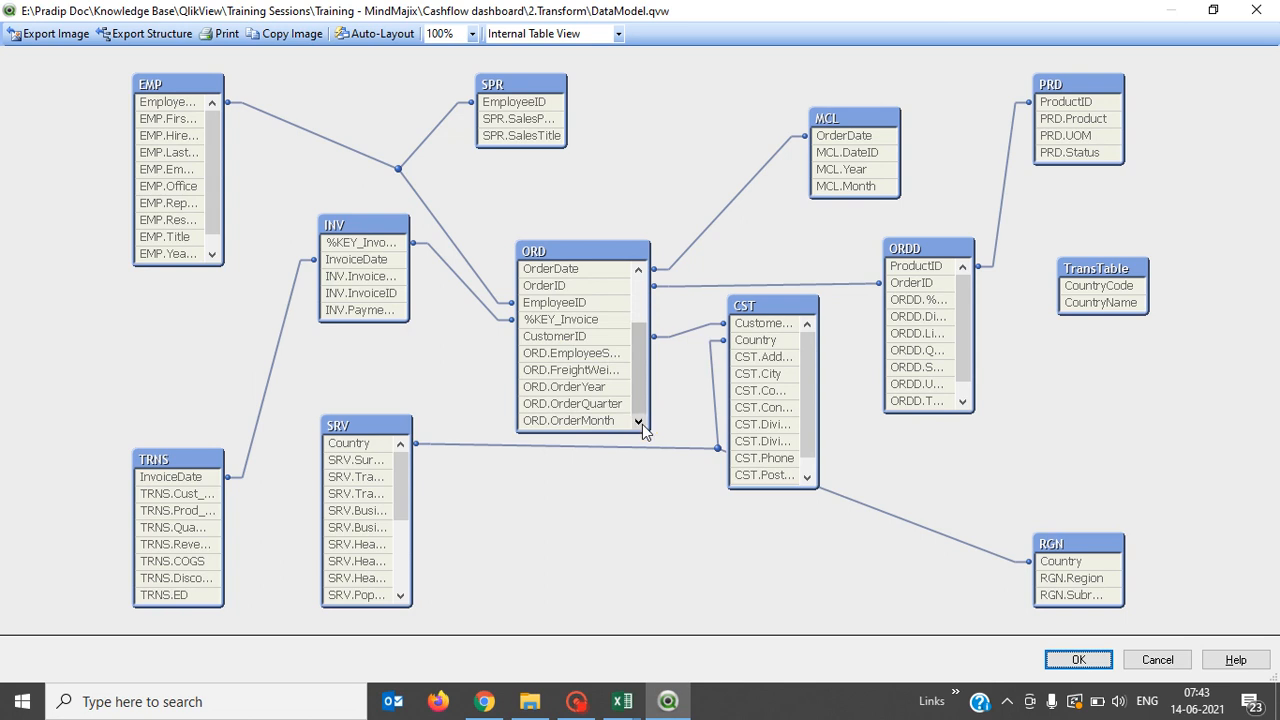
left_click(565, 302)
Highlight the Country field in CST to show its links to SRV and RGN, reviewing the field information.
left_click(590, 446)
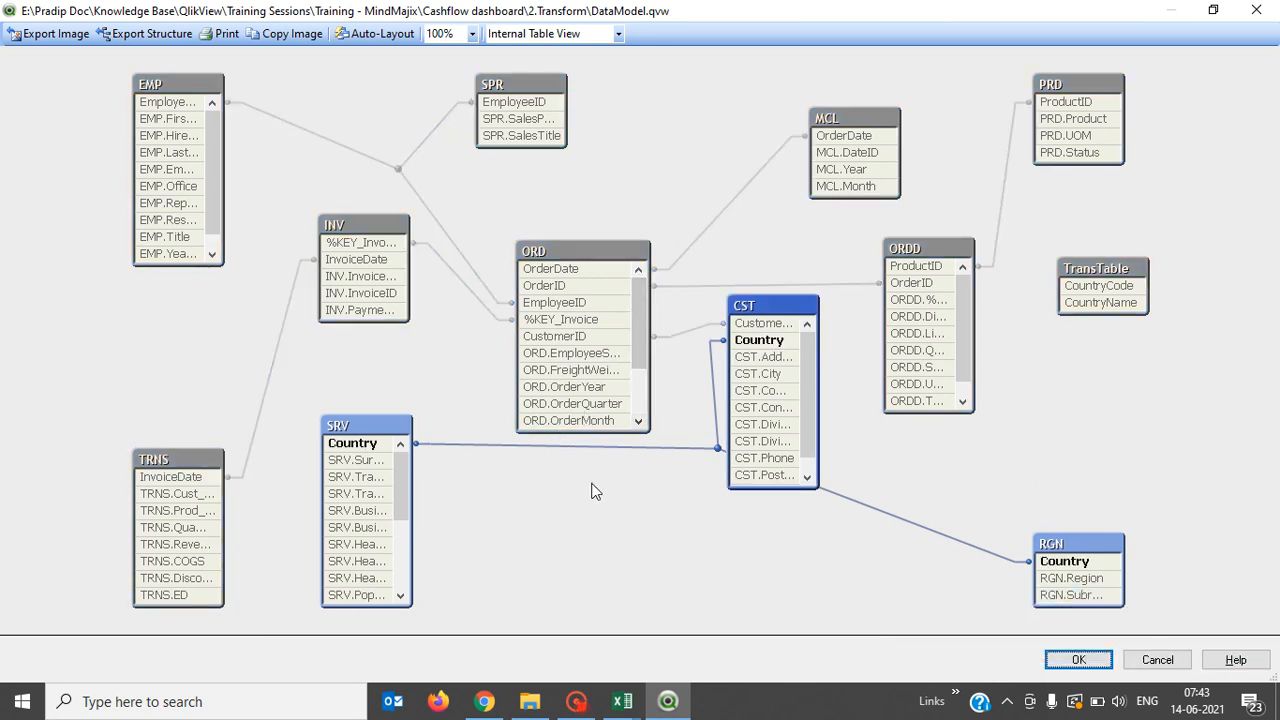
mouse_move(588, 376)
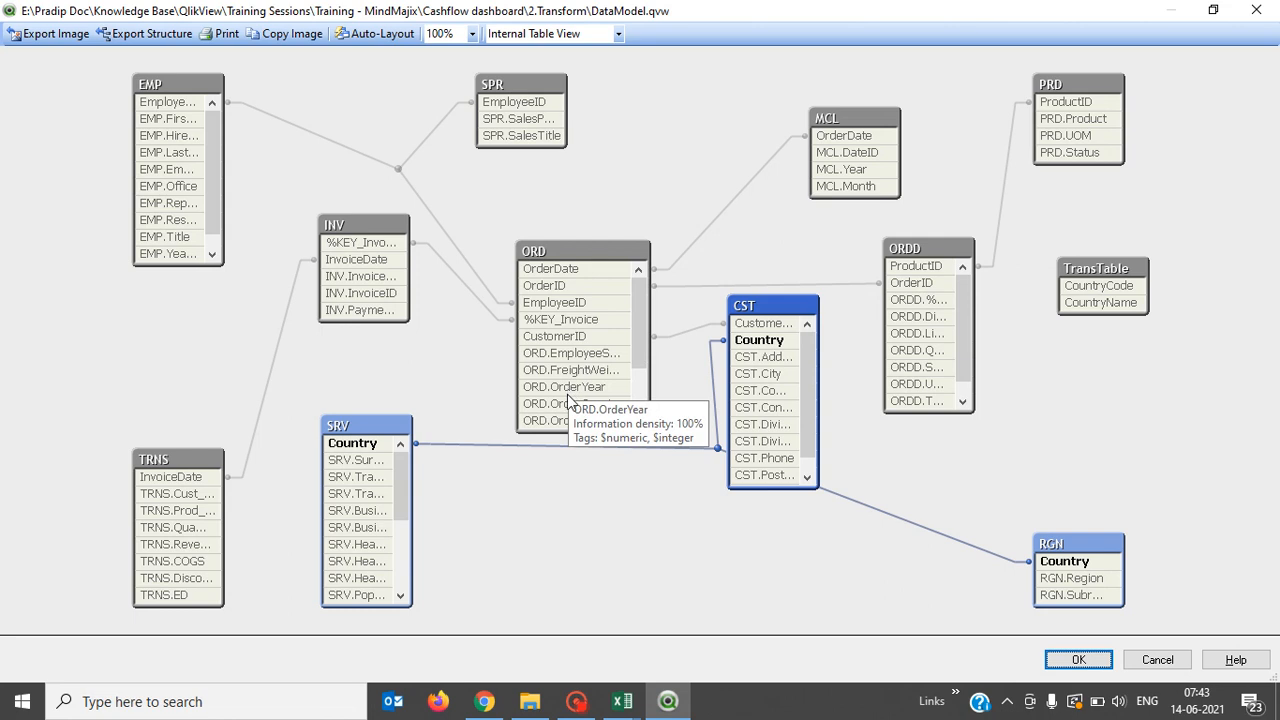
mouse_move(568, 412)
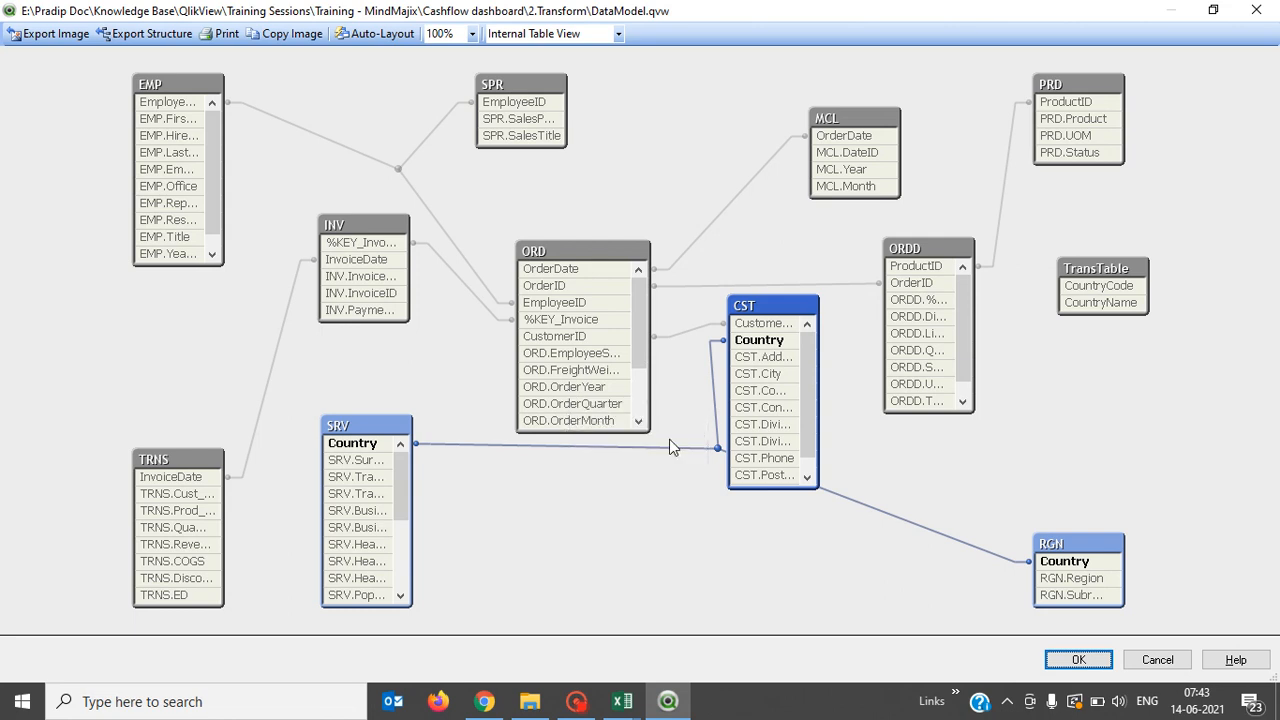
mouse_move(758, 446)
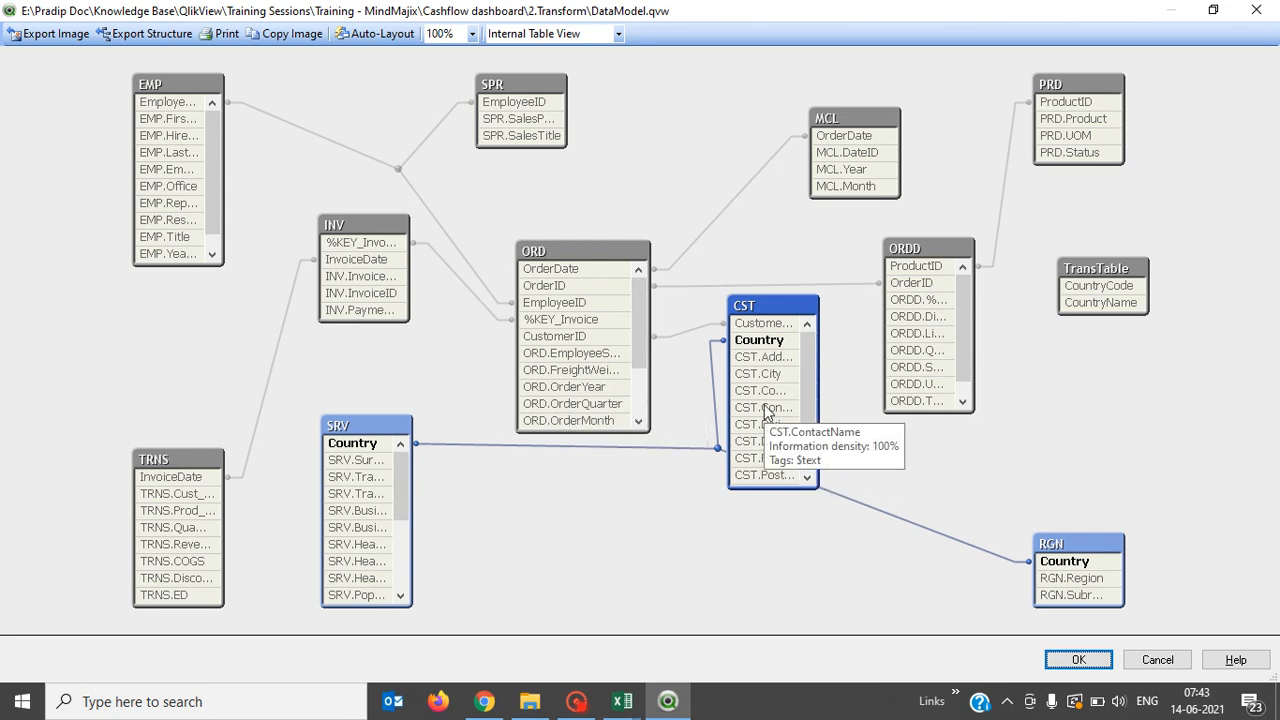
mouse_move(770, 373)
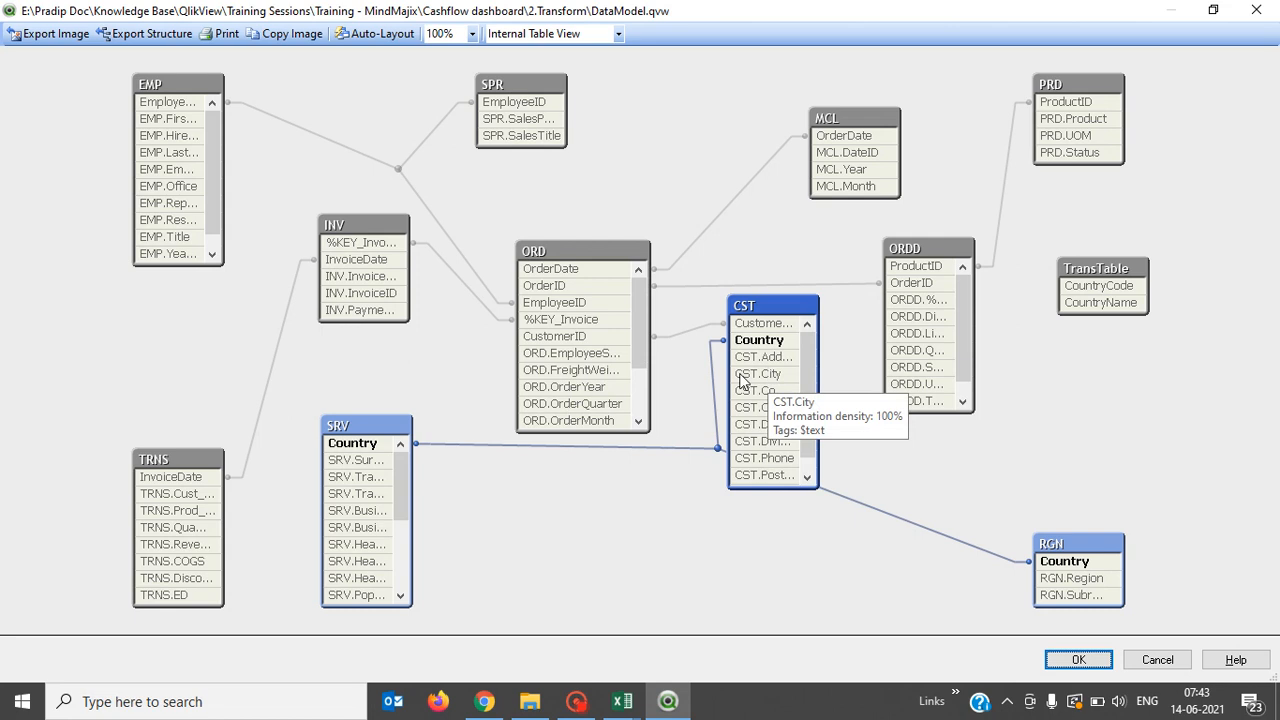
mouse_move(362, 497)
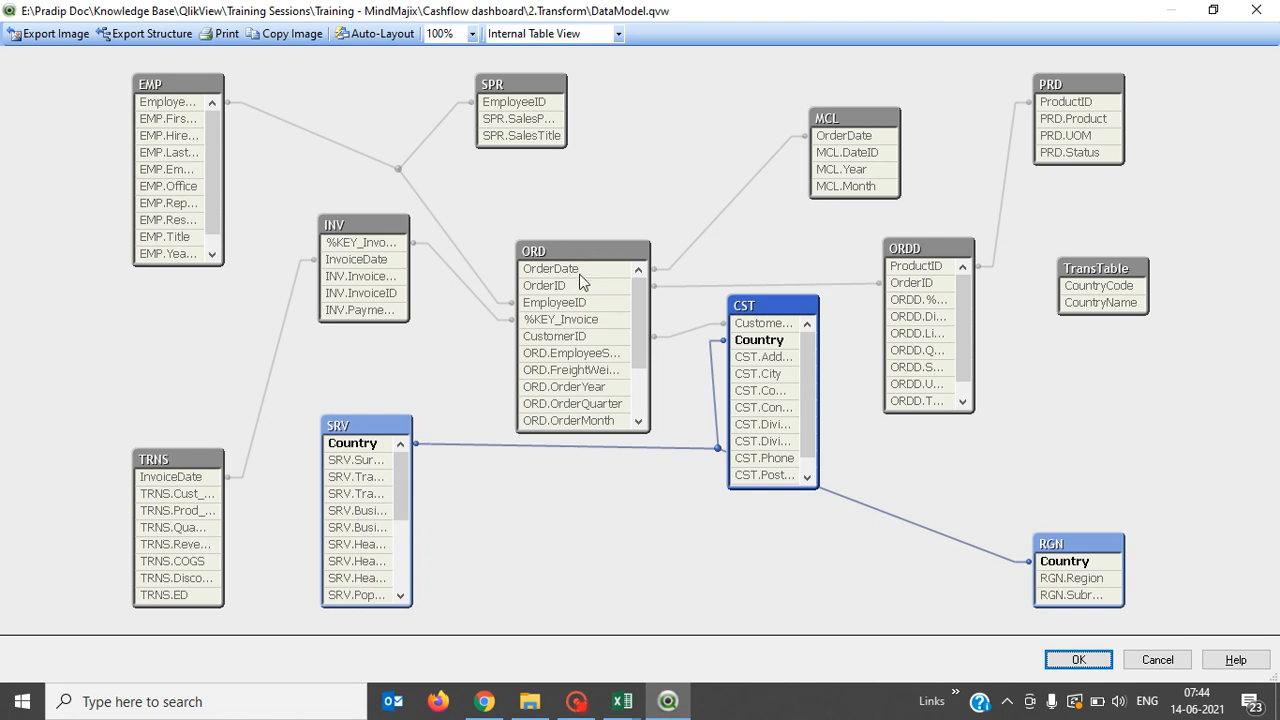
mouse_move(567, 285)
mouse_move(917, 290)
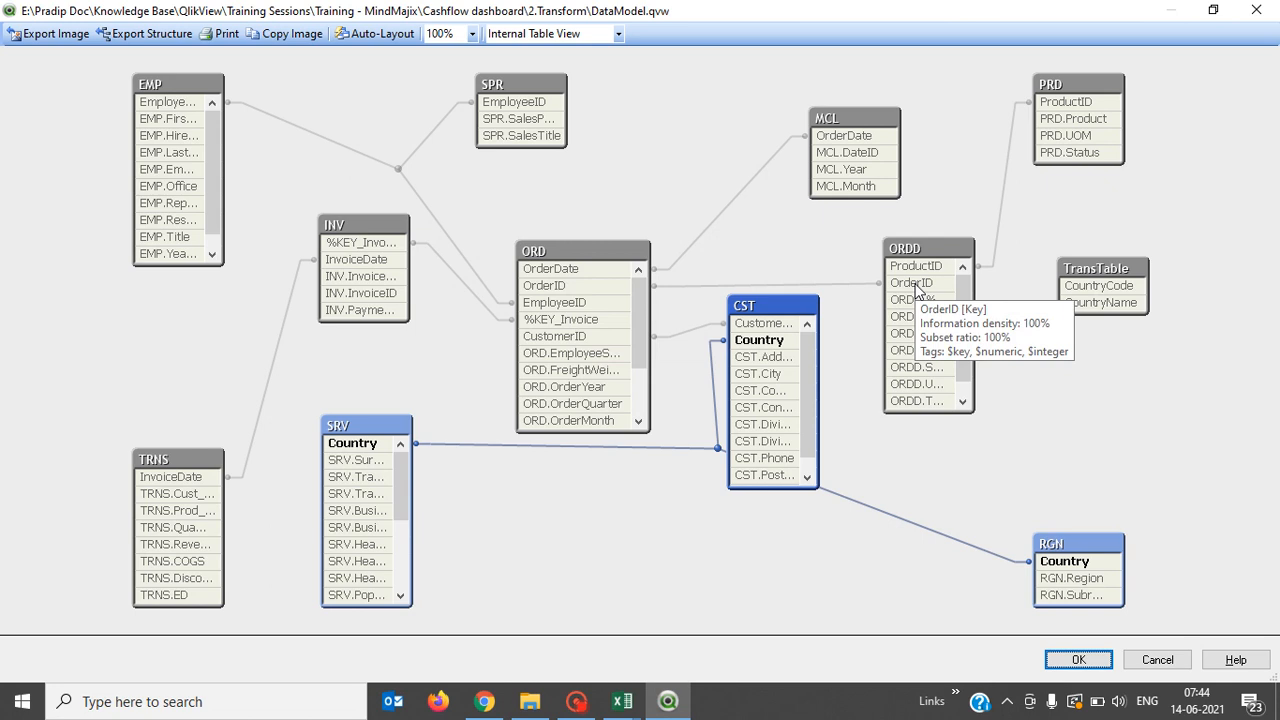
Compare the ORD and ORDD table links, then highlight the OrderID key joining ORDD to ORD.
left_click(612, 249)
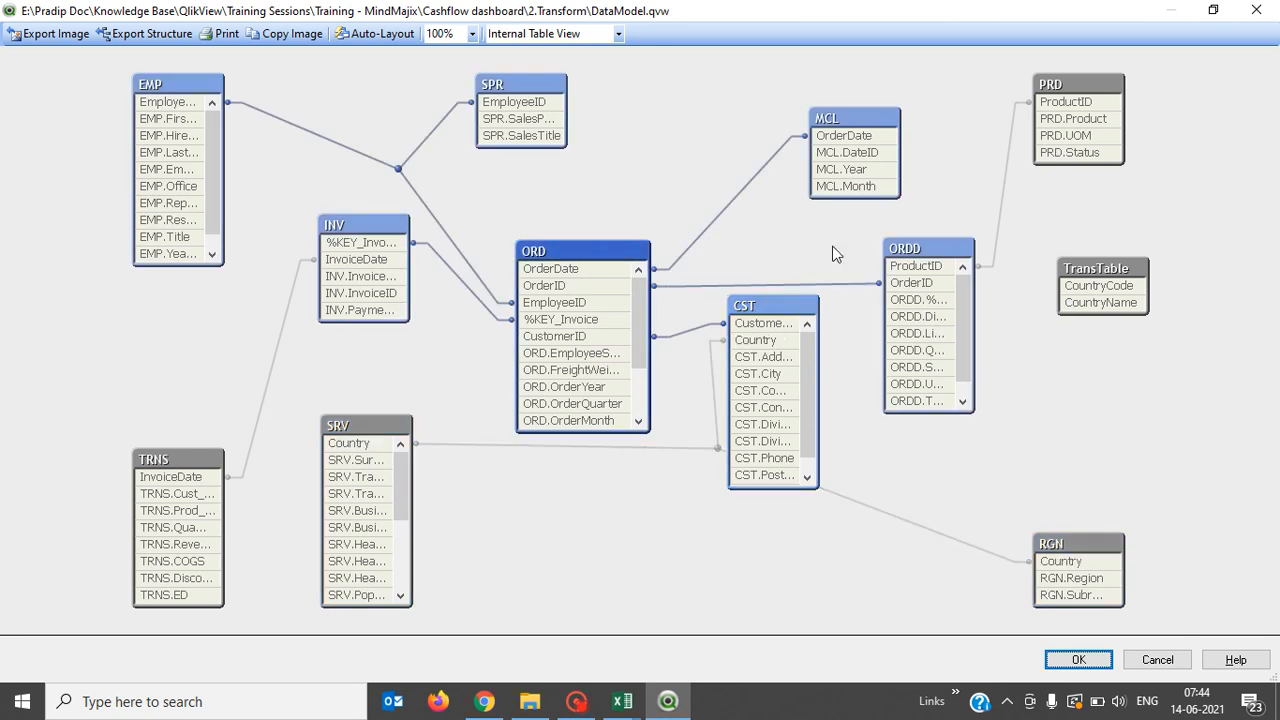
left_click(908, 253)
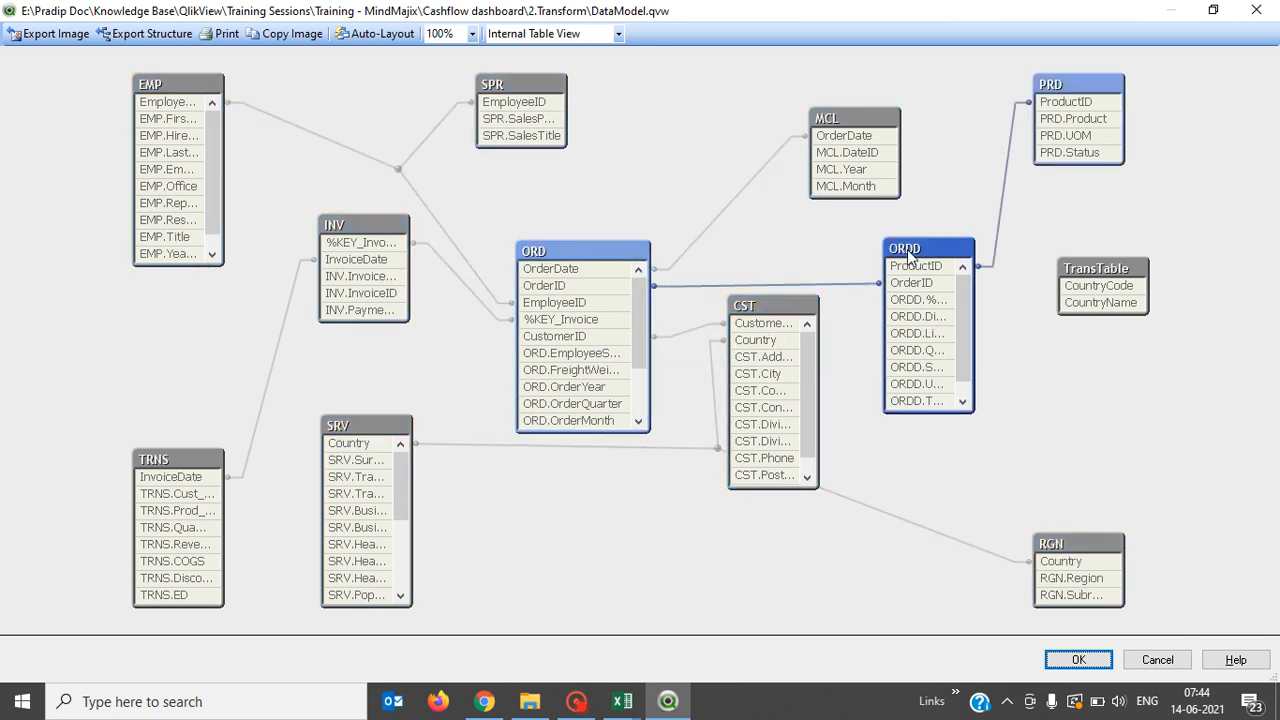
left_click(580, 246)
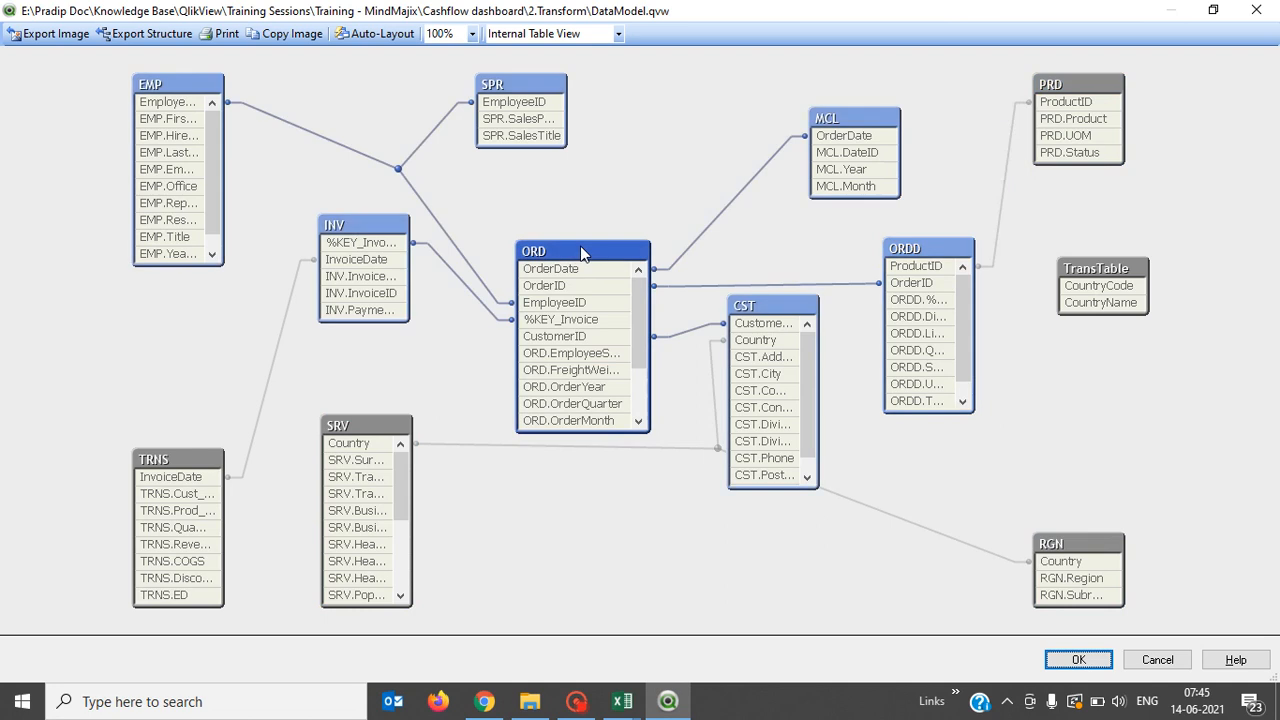
left_click(967, 260)
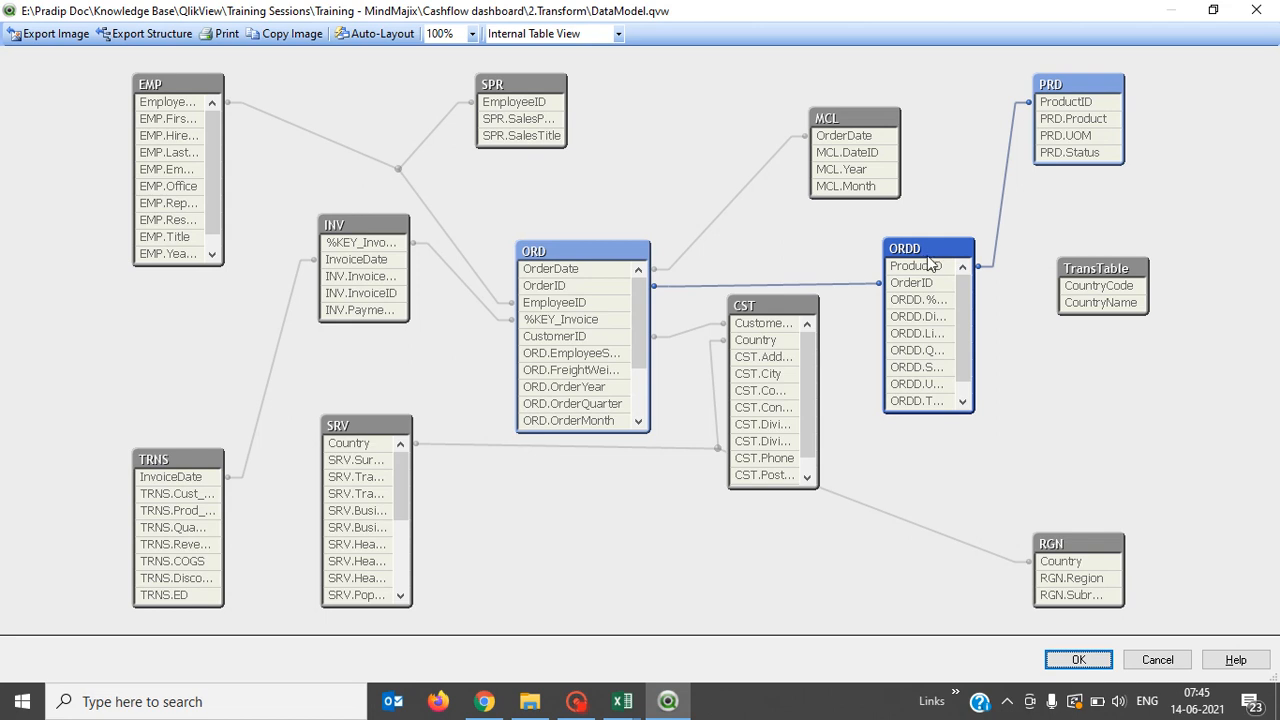
mouse_move(943, 262)
mouse_move(915, 291)
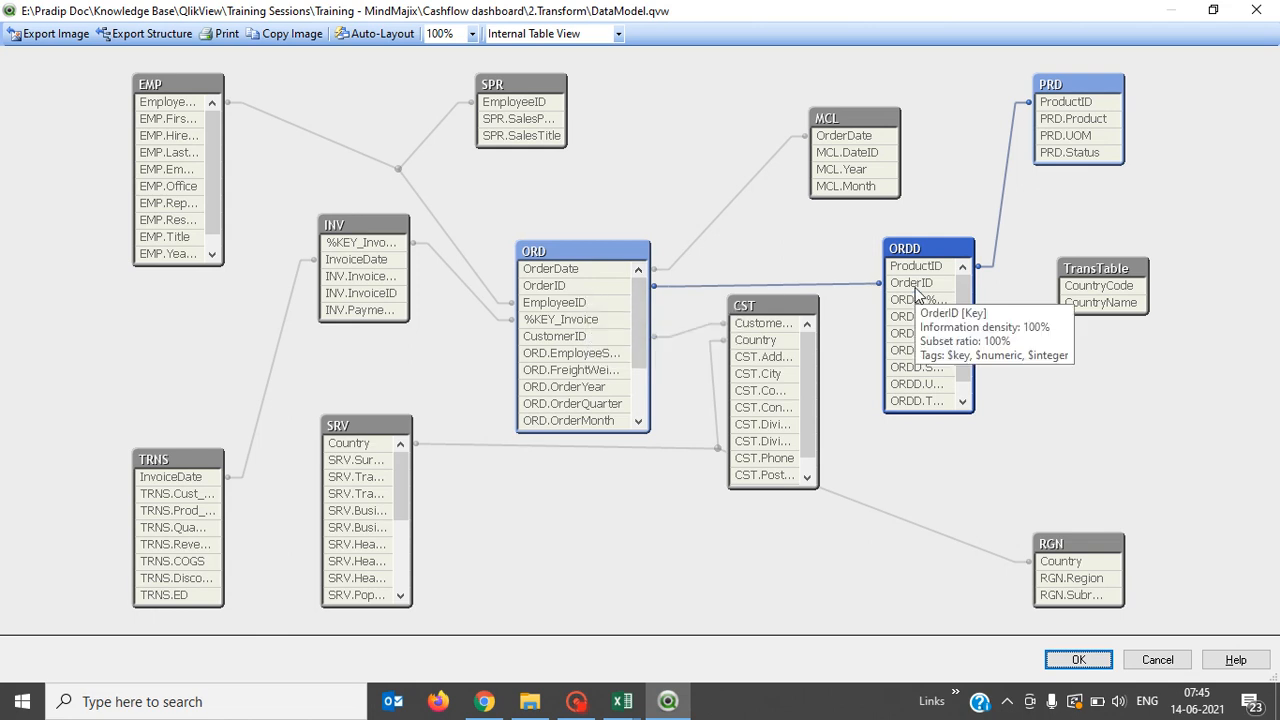
left_click(915, 291)
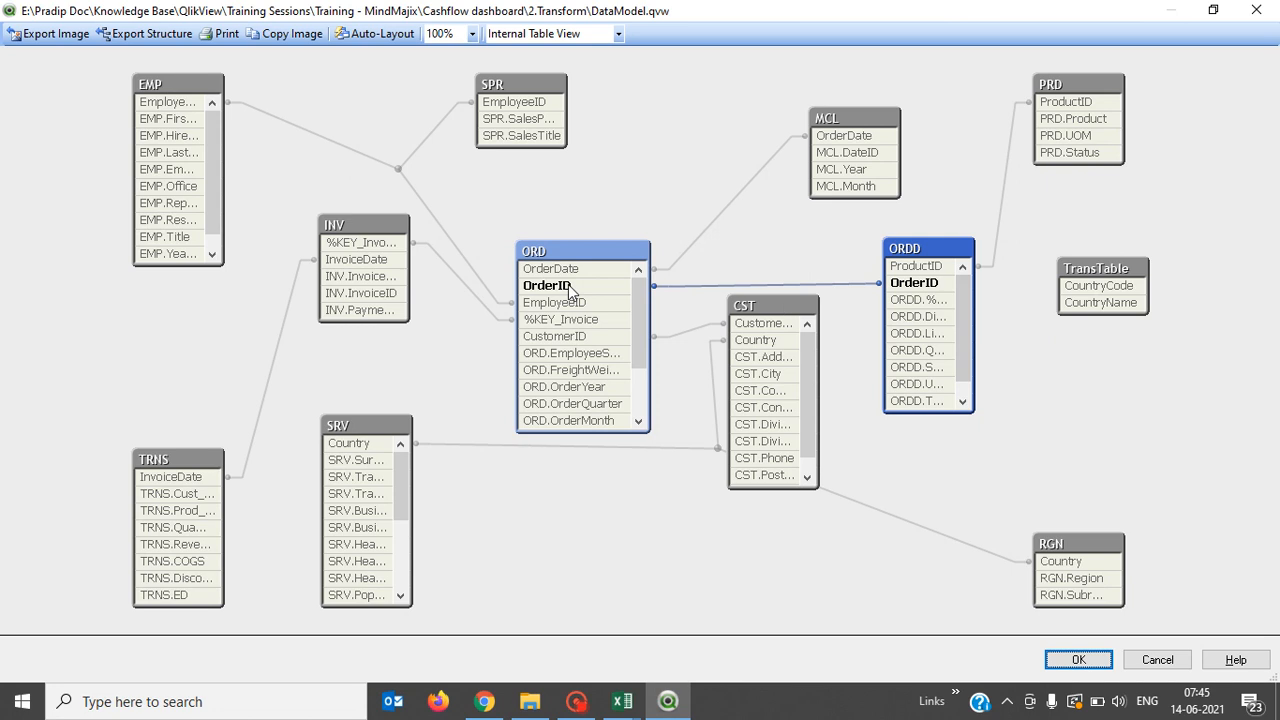
mouse_move(570, 286)
mouse_move(950, 302)
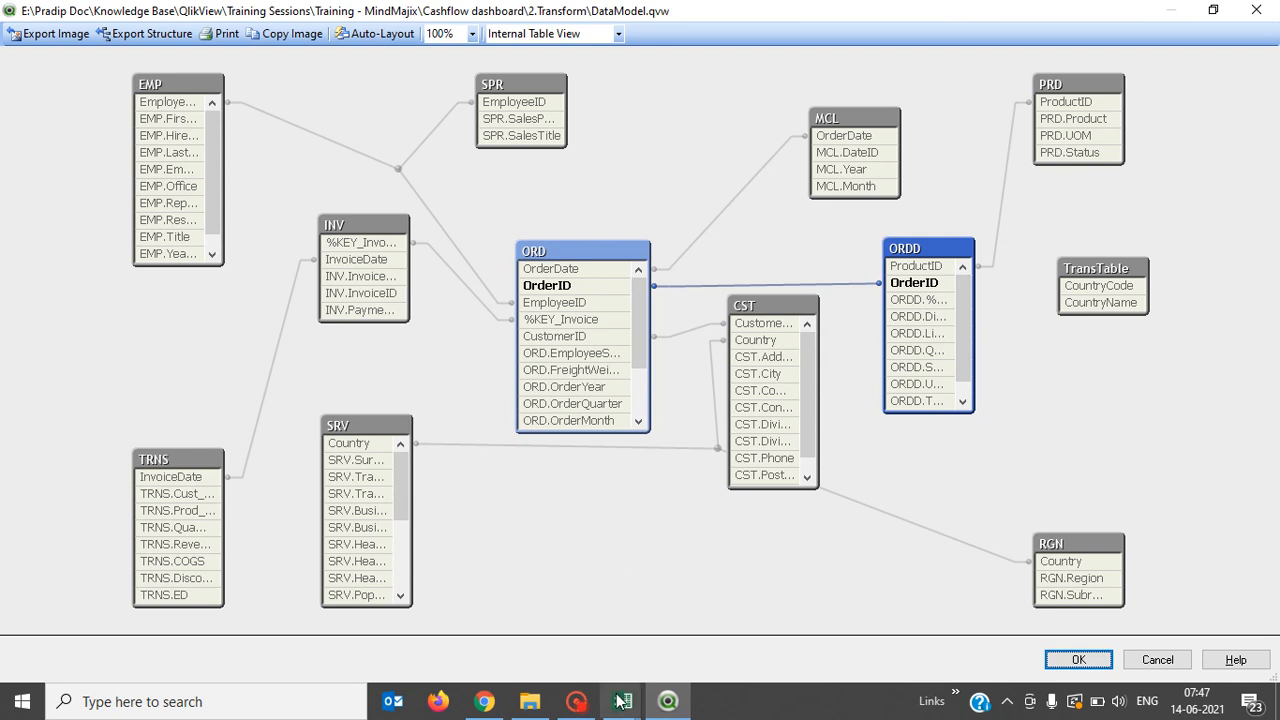
In Book1, select and copy the full A1:C11 table with headers f1–f3.
mouse_move(622, 701)
left_click(665, 632)
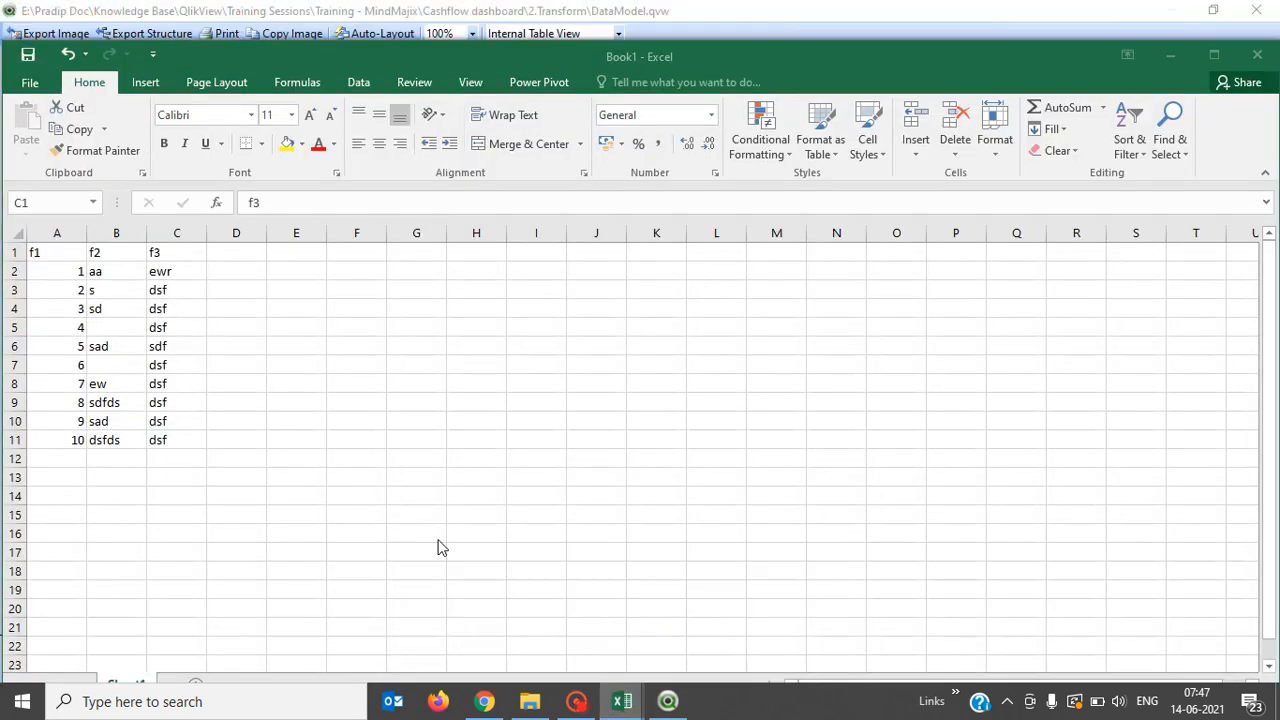
left_click(57, 247)
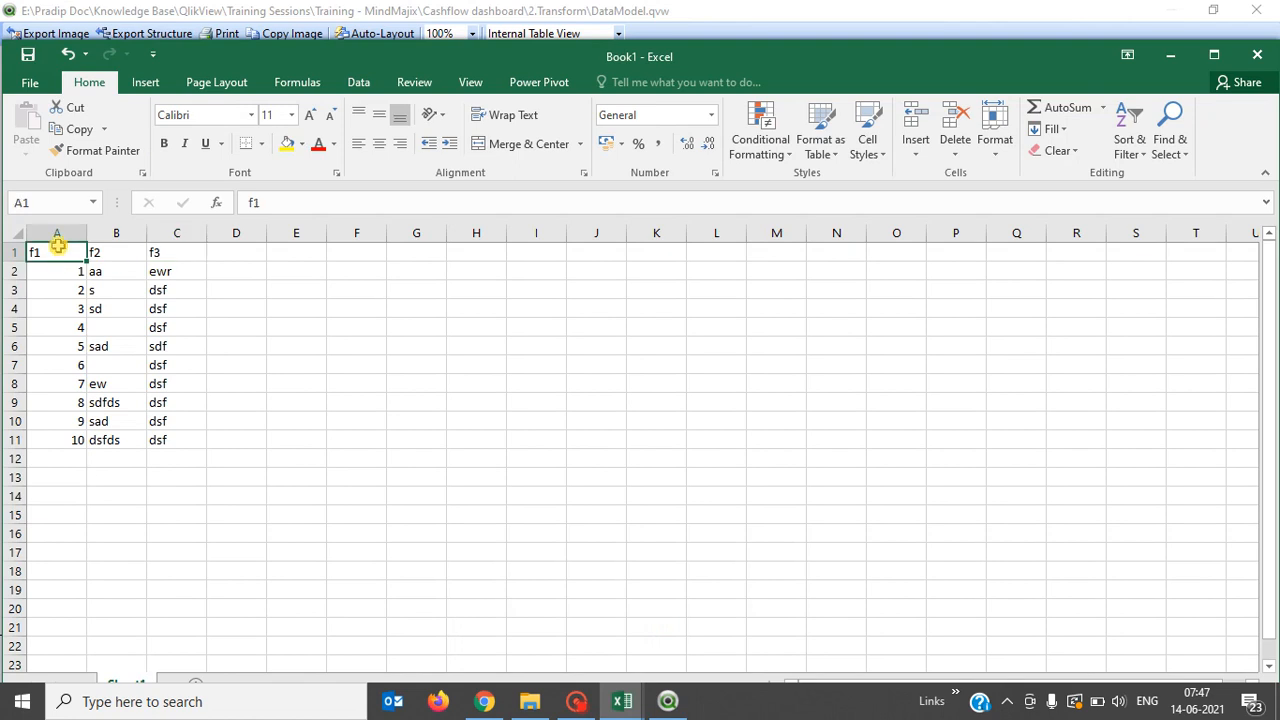
key("shift+Down")
key("shift+Down")
key("shift+Down")
key("shift+Down")
key("shift+Down")
key("shift+Down")
key("shift+Down")
key("shift+Down")
key("shift+Down")
key("shift+Down")
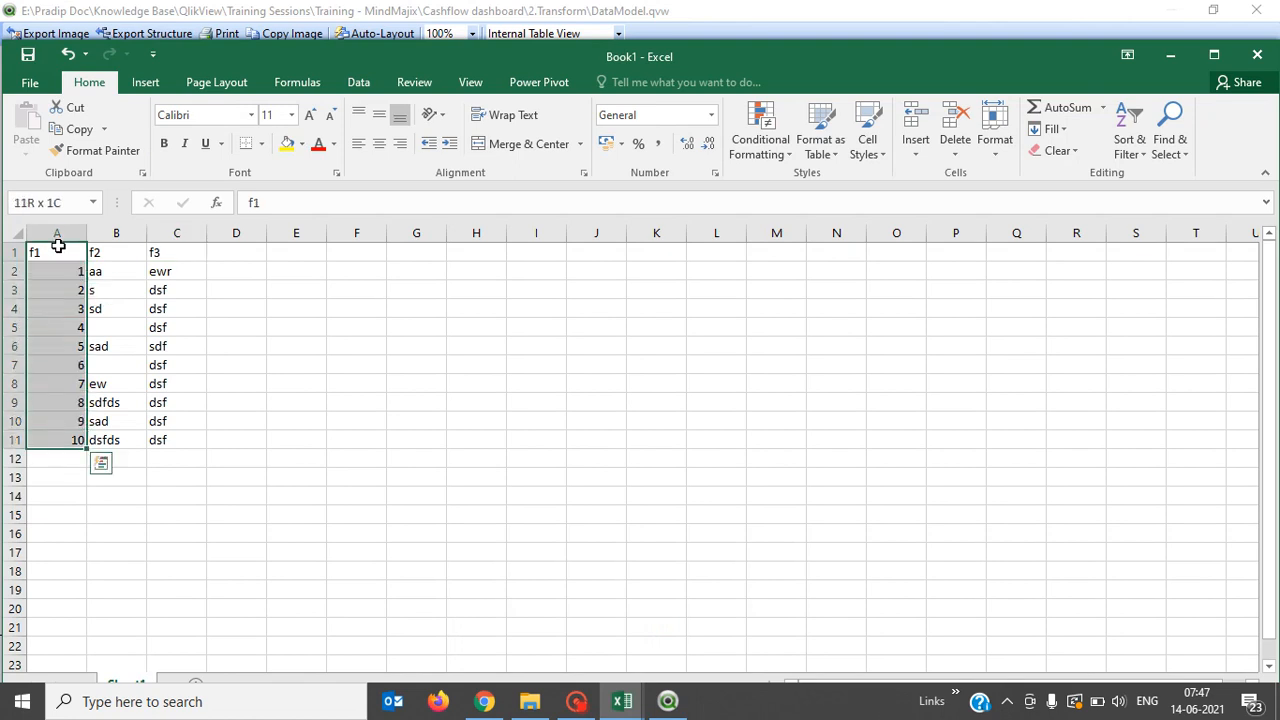
key("shift+Right")
key("shift+Right")
key("ctrl+c")
key("Down")
key("Down")
key("Down")
key("Down")
key("Down")
key("Down")
key("Down")
key("Down")
key("Down")
key("Down")
key("Down")
key("Down")
key("Down")
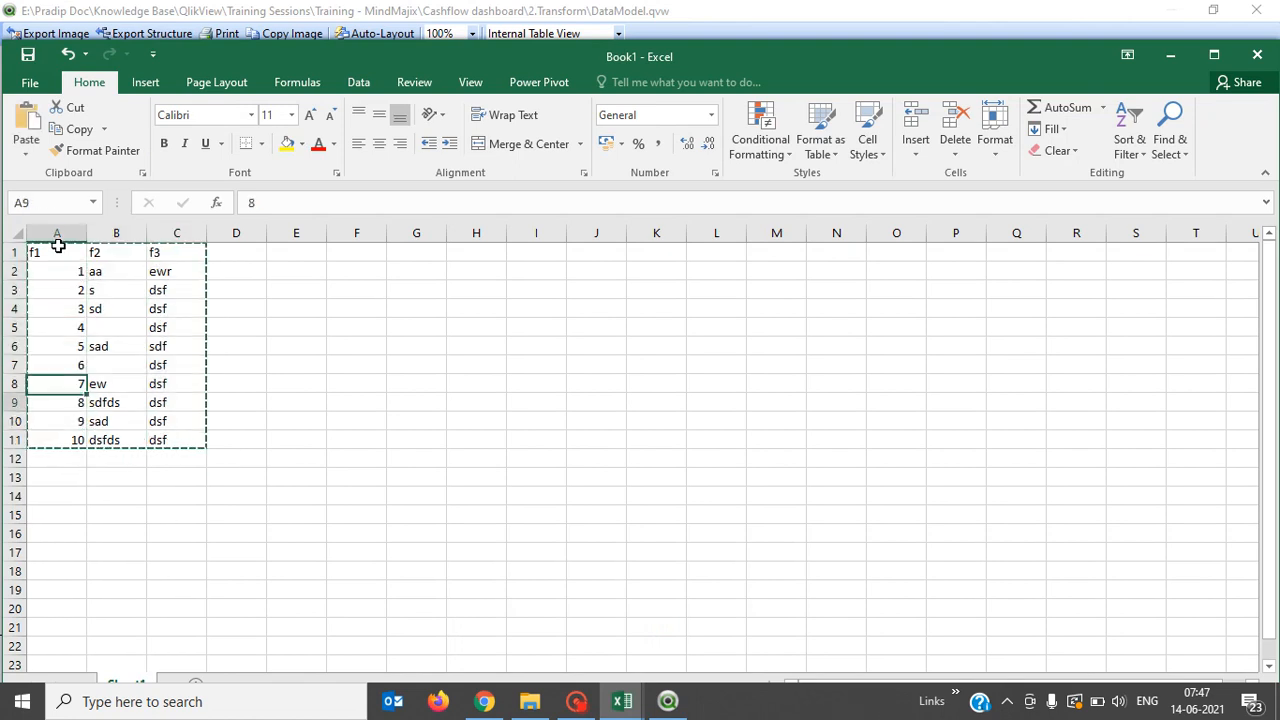
Paste the table copy at A15, then insert a row above the top table and title it 'Order'.
key("Down")
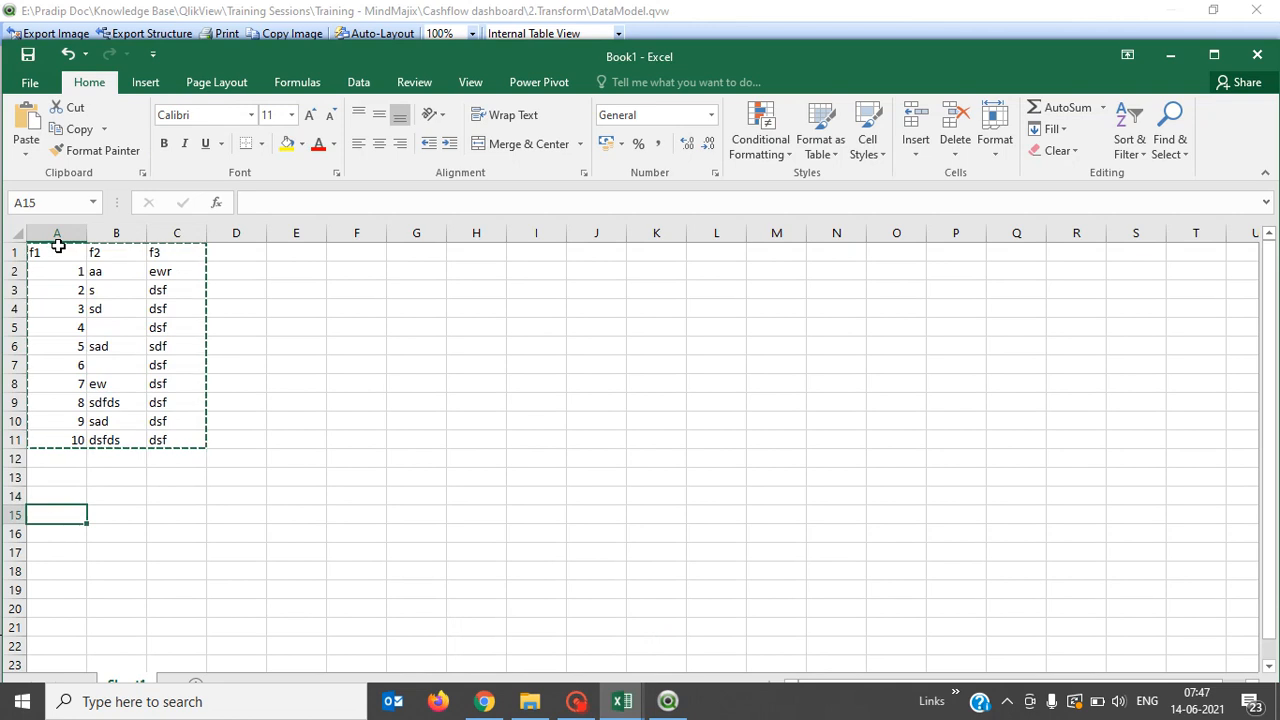
key("ctrl+v")
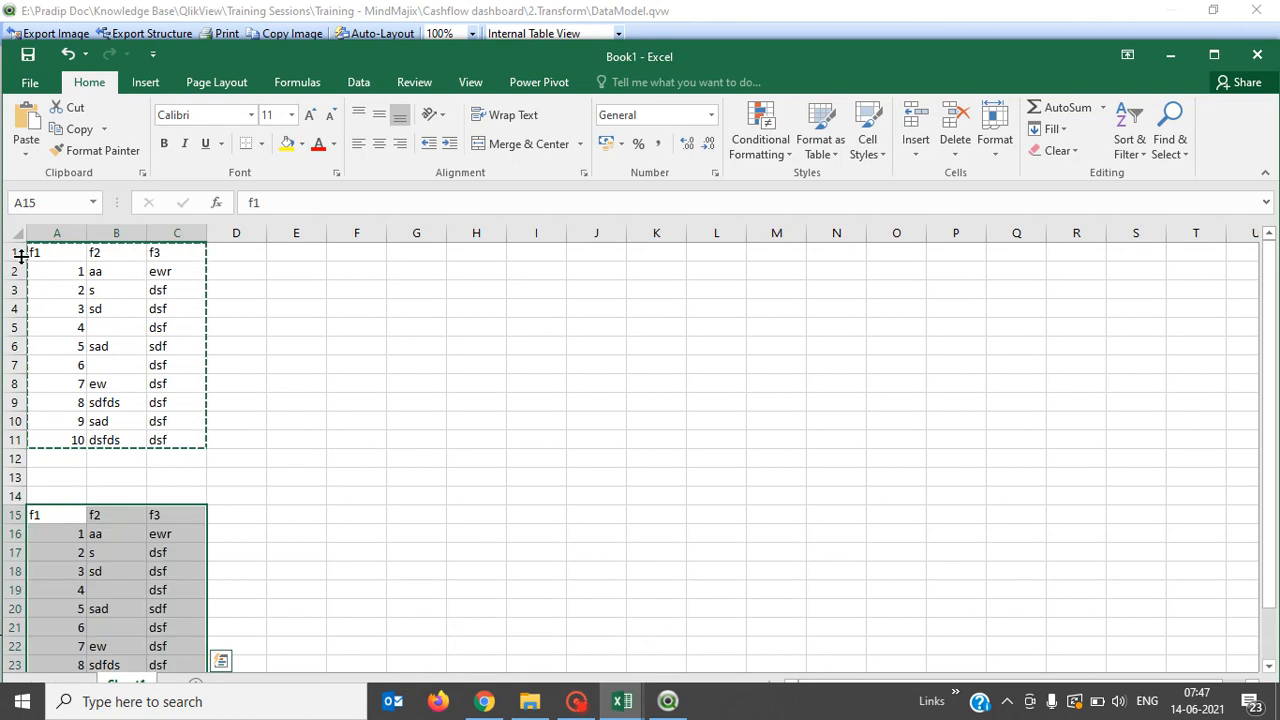
left_click(15, 252)
right_click(15, 252)
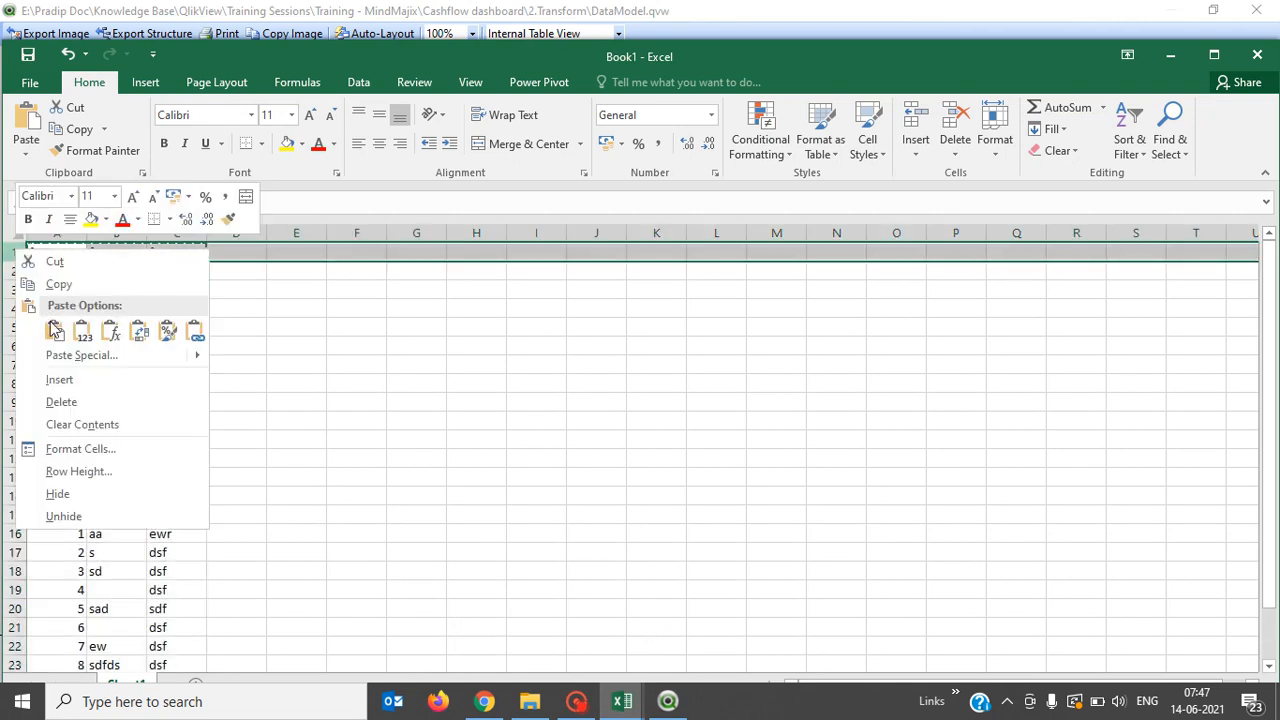
left_click(64, 374)
left_click(51, 252)
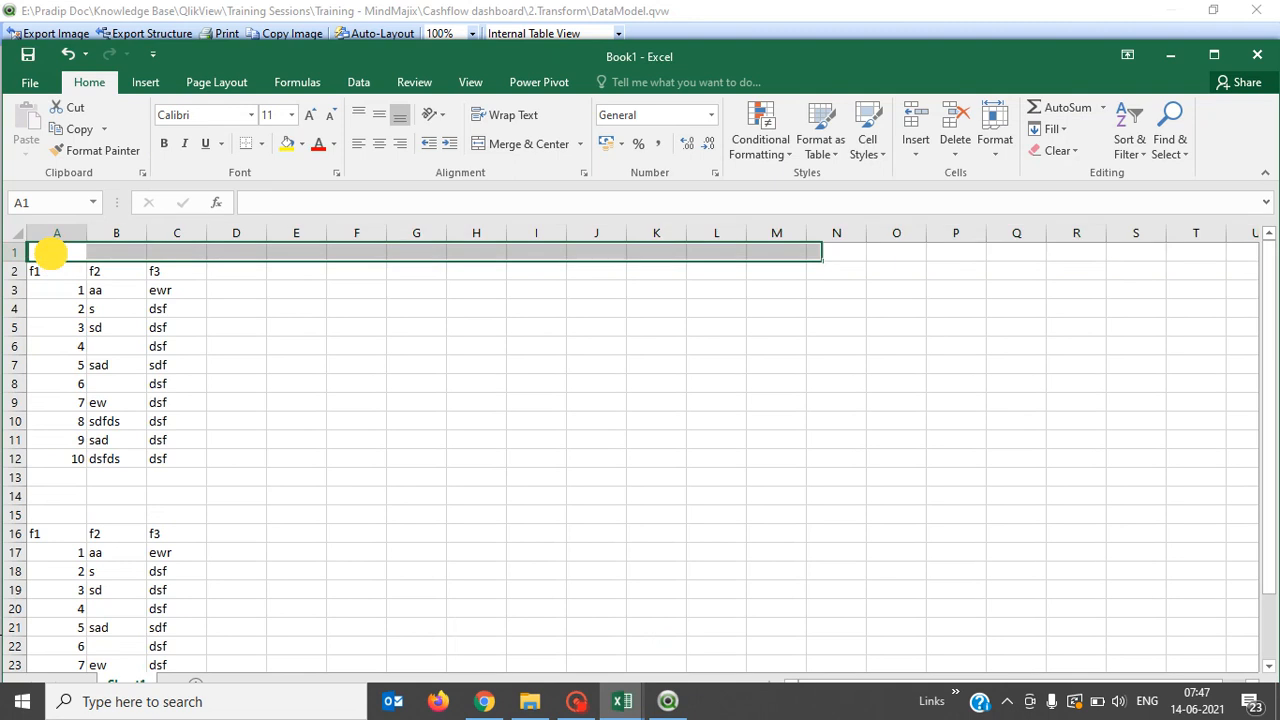
type("Order")
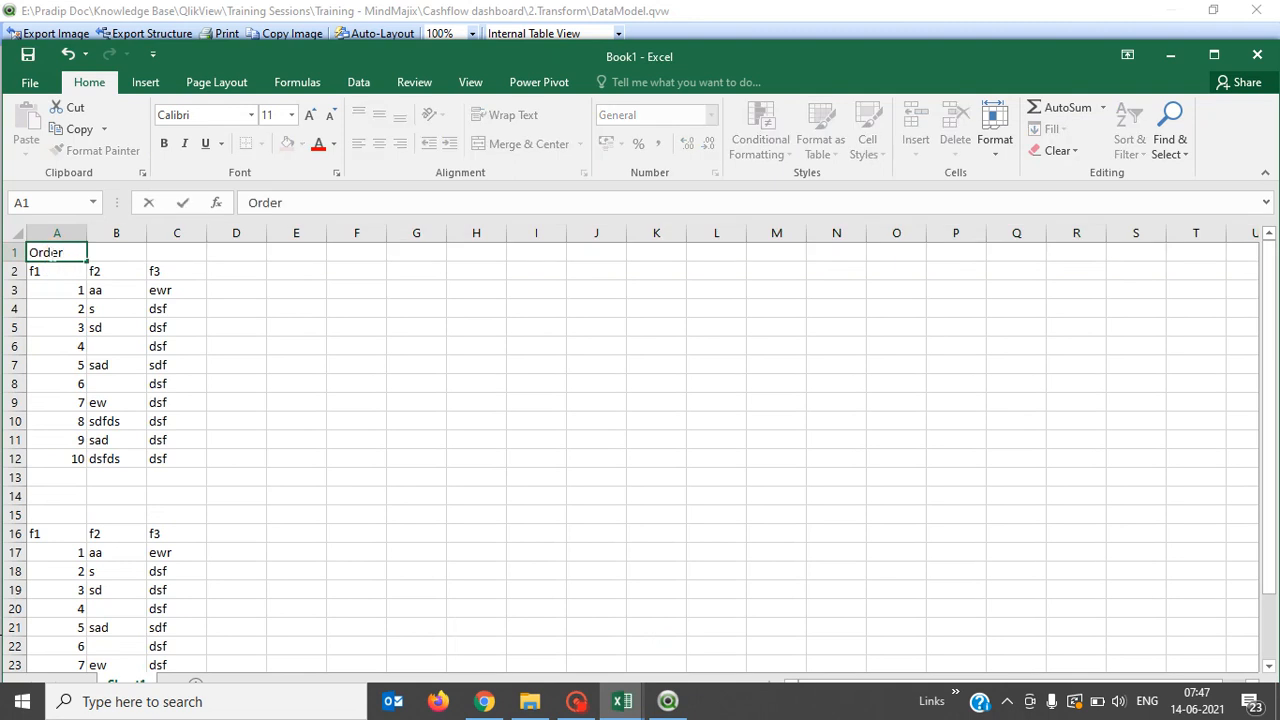
key("Return")
Add a 'Value' column header in D16 beside the lower table's headers.
key("Down")
key("Down")
key("Down")
key("Down")
key("Down")
key("Down")
key("Down")
key("Down")
key("Down")
key("Down")
key("Down")
key("Down")
key("Down")
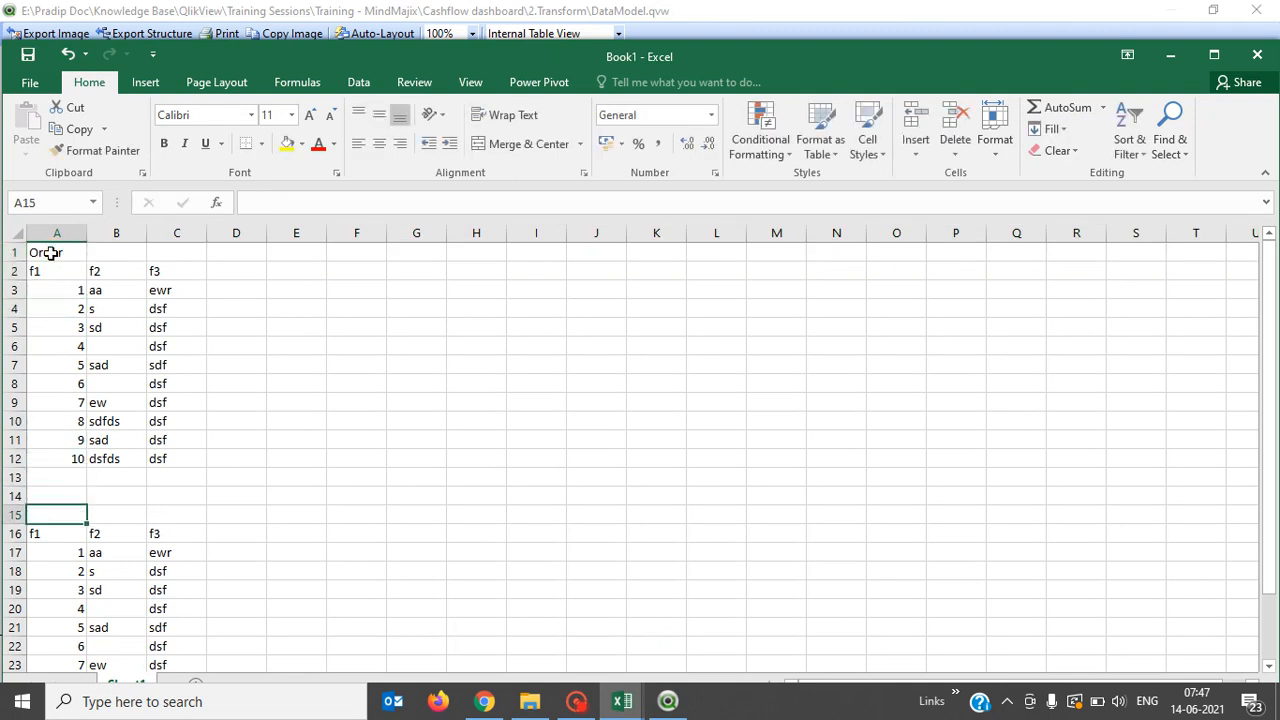
key("Right")
key("Right")
key("Down")
key("Right")
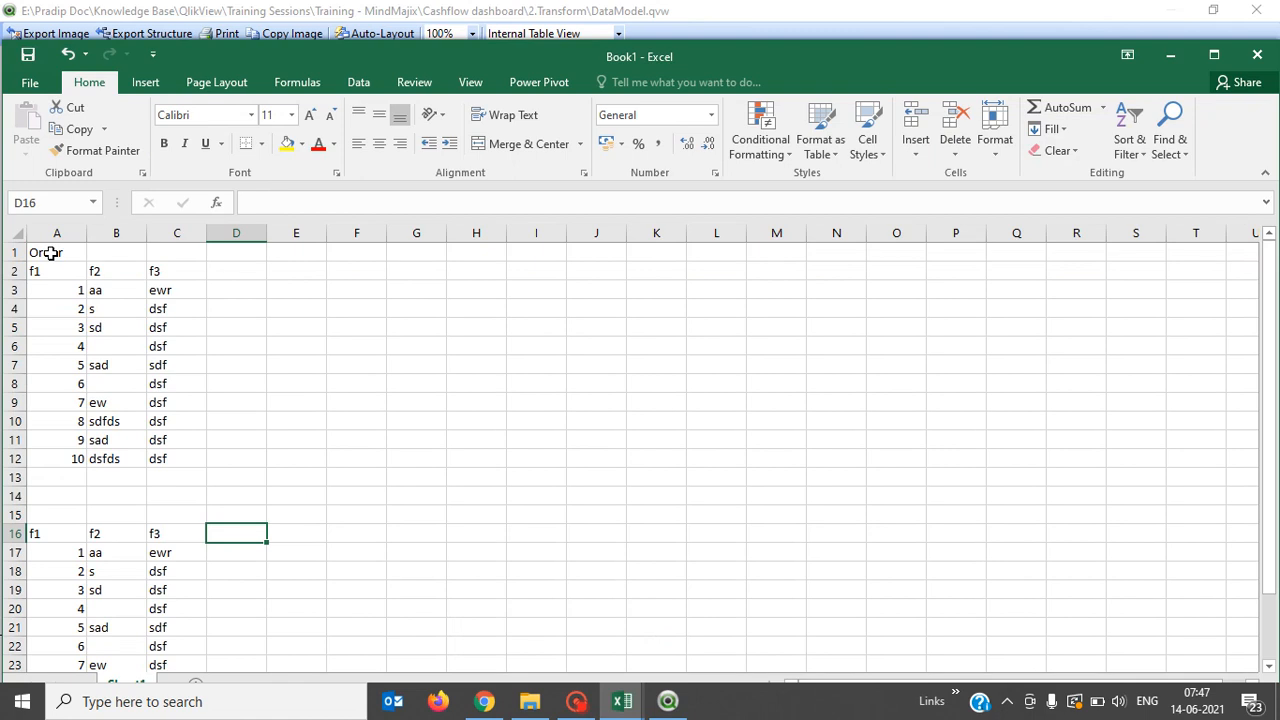
type("Value")
key("Return")
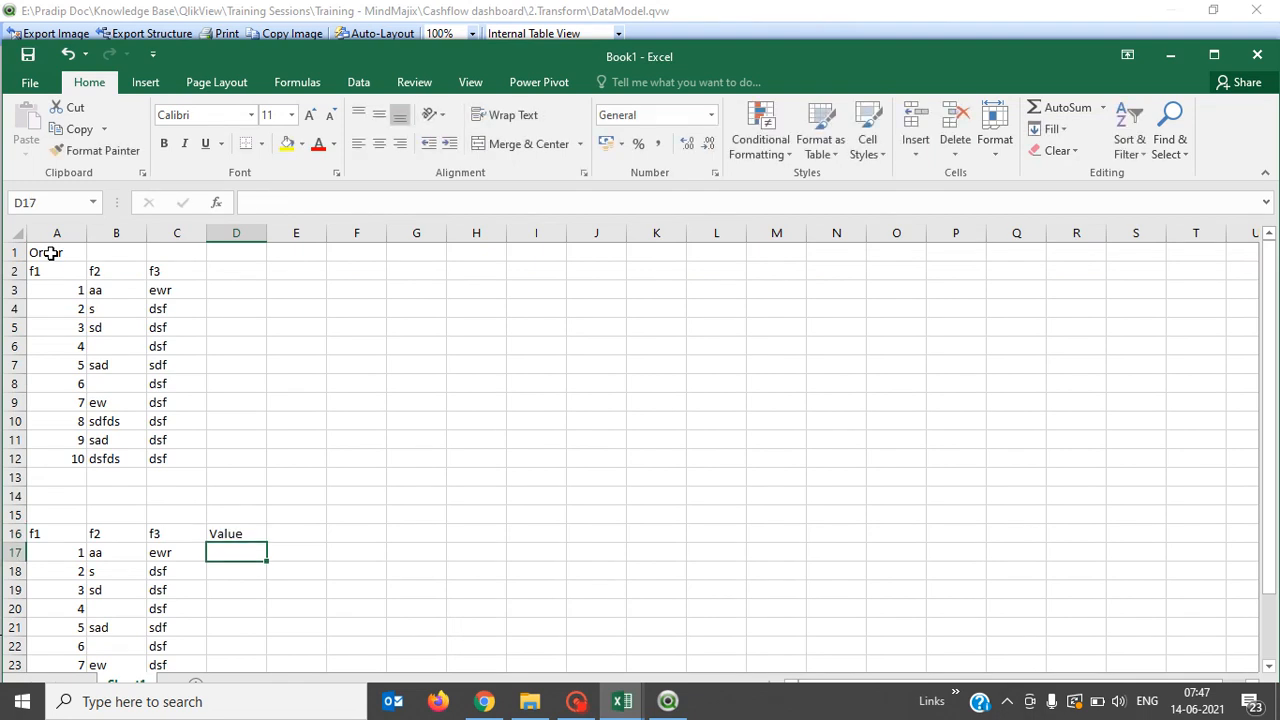
Enter the amounts 213, 23423, 3453, 346, 54645, 75, 234, 234, 223, 43532 in D17:D26.
type("213")
key("Return")
type("23423")
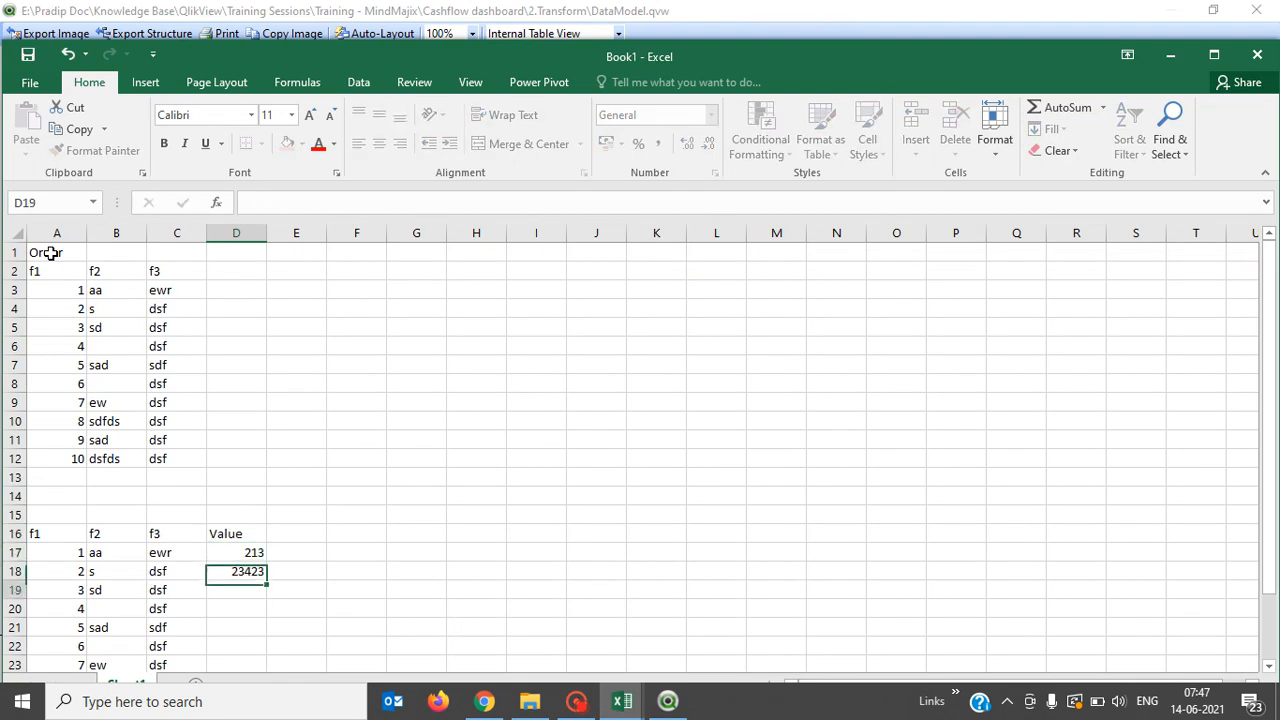
key("Return")
type("3453")
key("Return")
type("346")
key("Return")
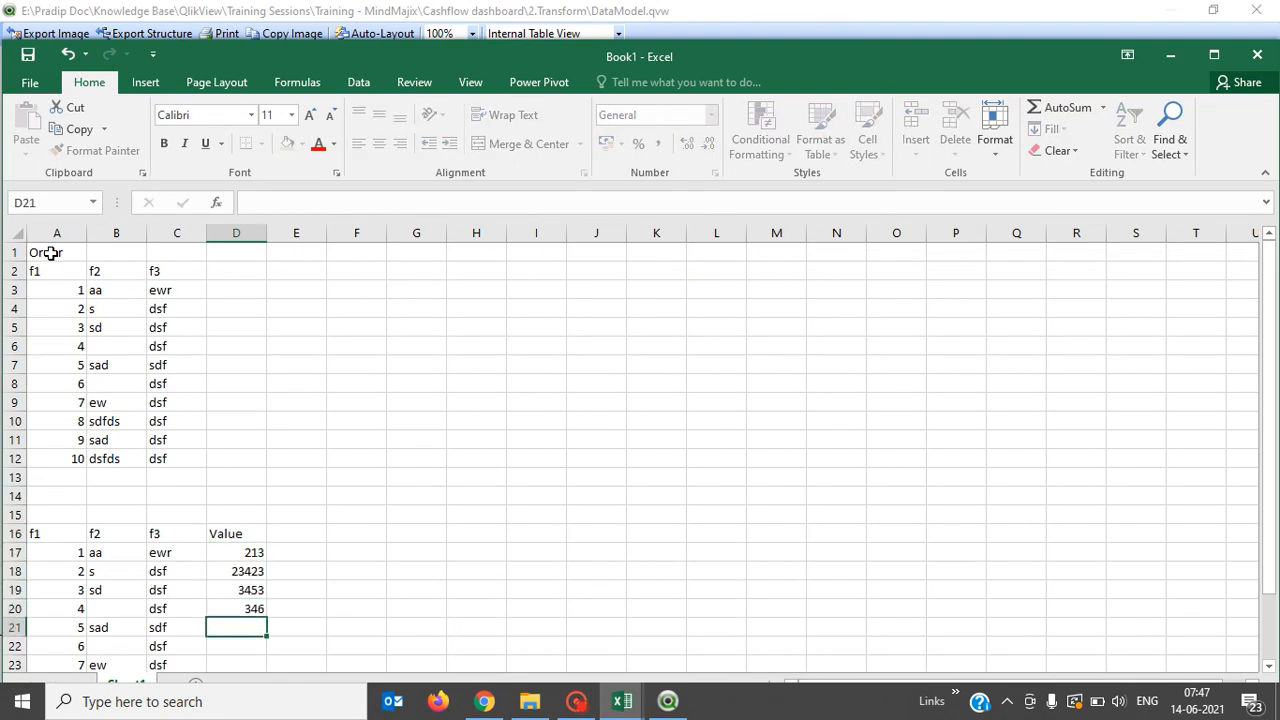
type("54645")
key("Return")
type("75")
key("Return")
type("234")
key("Return")
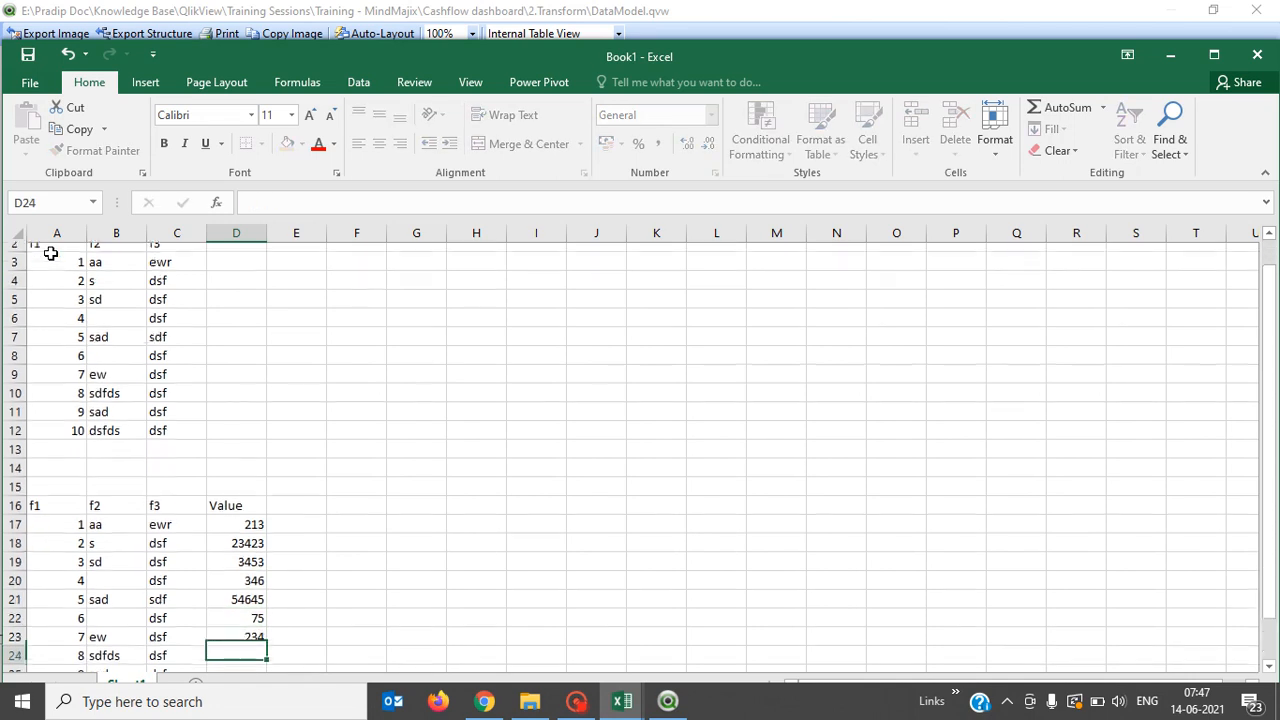
type("234")
key("Return")
type("223")
key("Return")
type("43532")
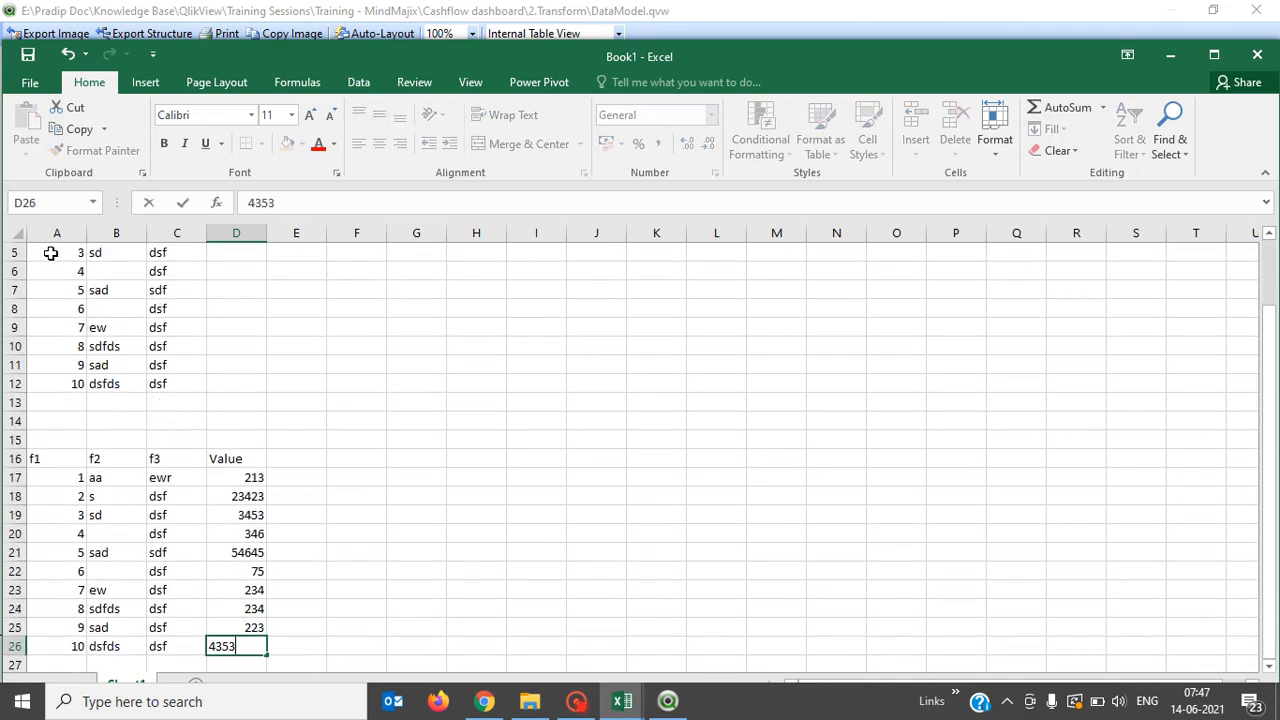
key("Return")
Type the title 'OrderDetail' into A15 above the lower table.
key("Up")
key("Up")
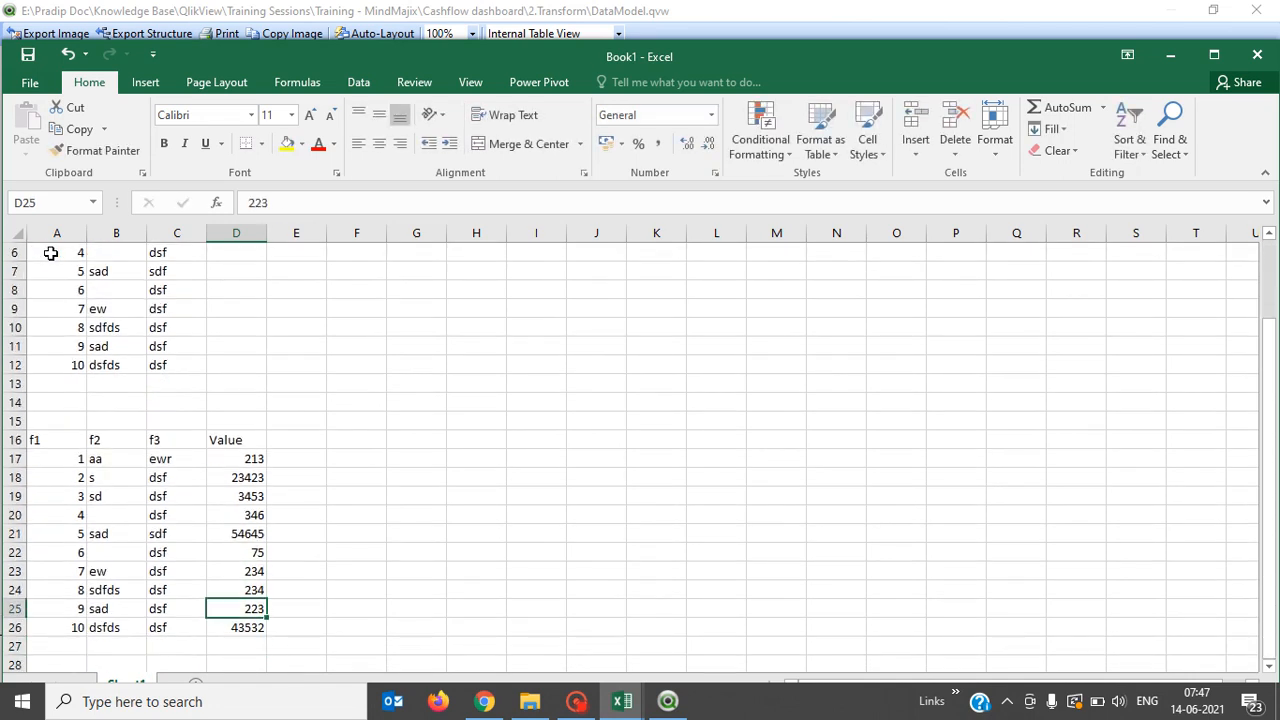
key("Up")
key("Up")
key("ctrl+Up")
key("Up")
key("Left")
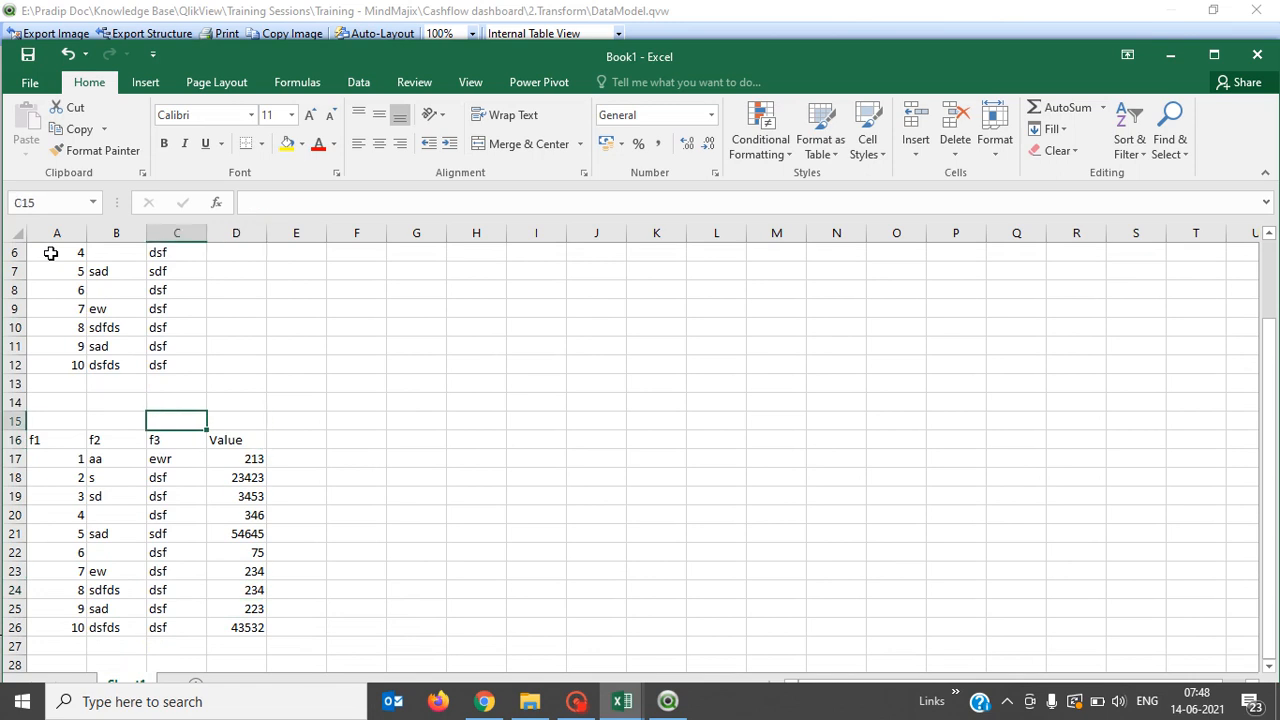
key("Left")
key("Left")
type("OrderD")
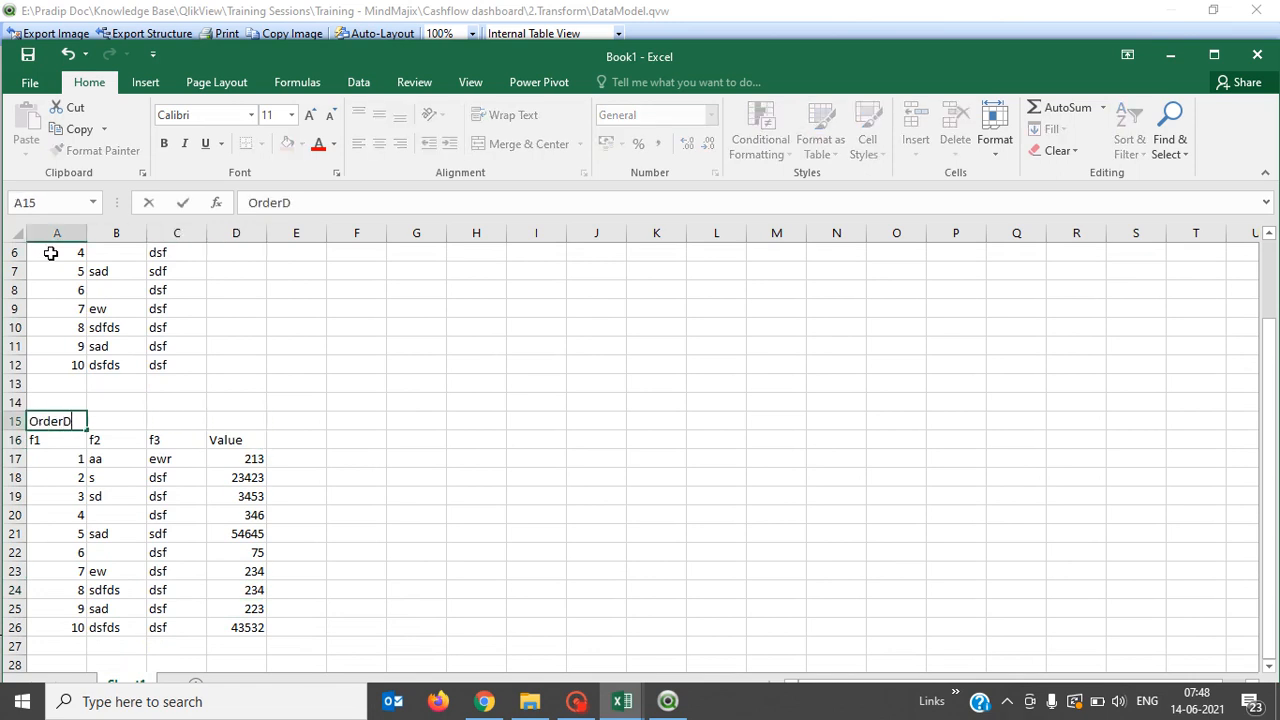
type("etail")
Confirm the OrderDetail title and rename the Order table's A2 header from f1 to 'OrderId'.
key("Return")
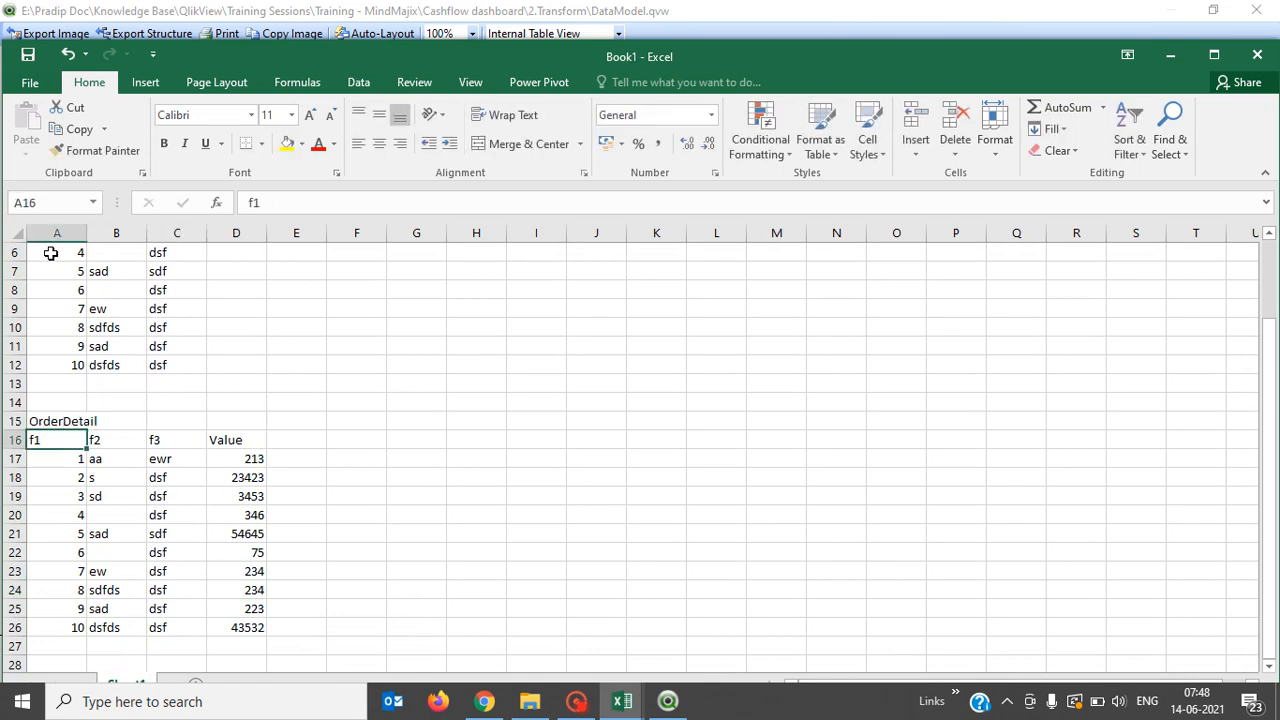
key("Up")
key("ctrl+Up")
key("Up")
key("ctrl+Up")
key("Down")
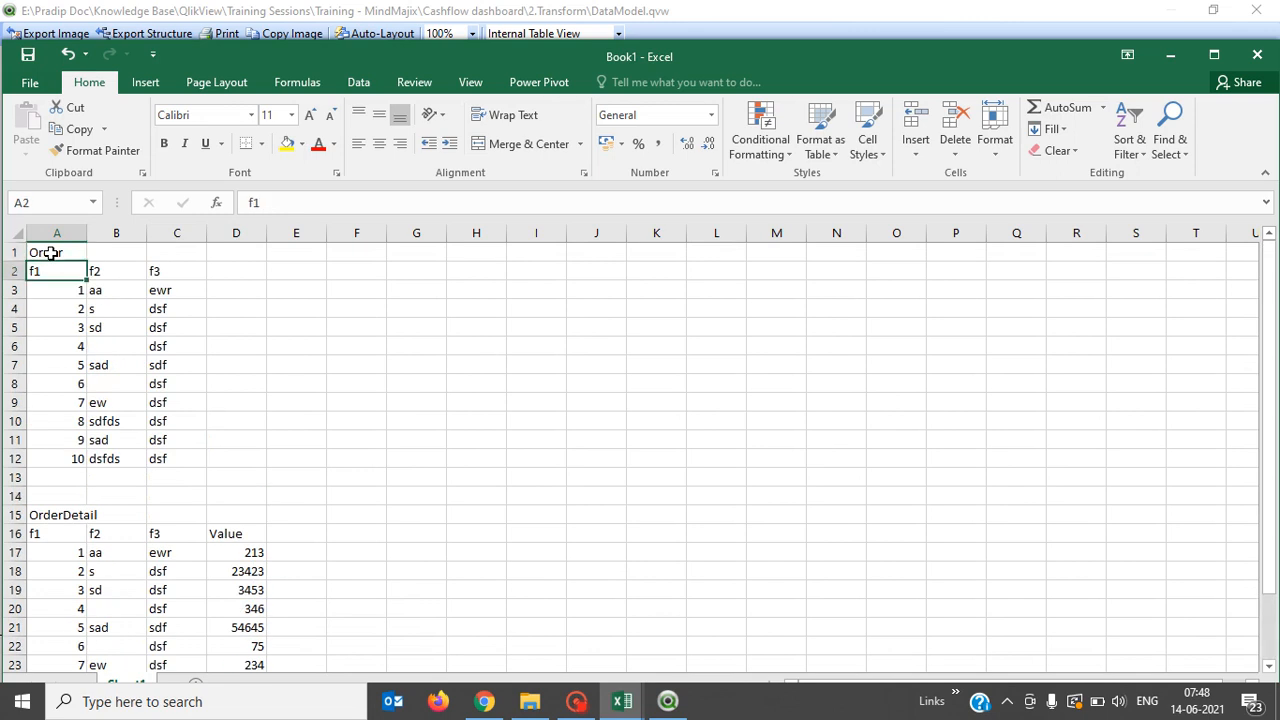
type("Order")
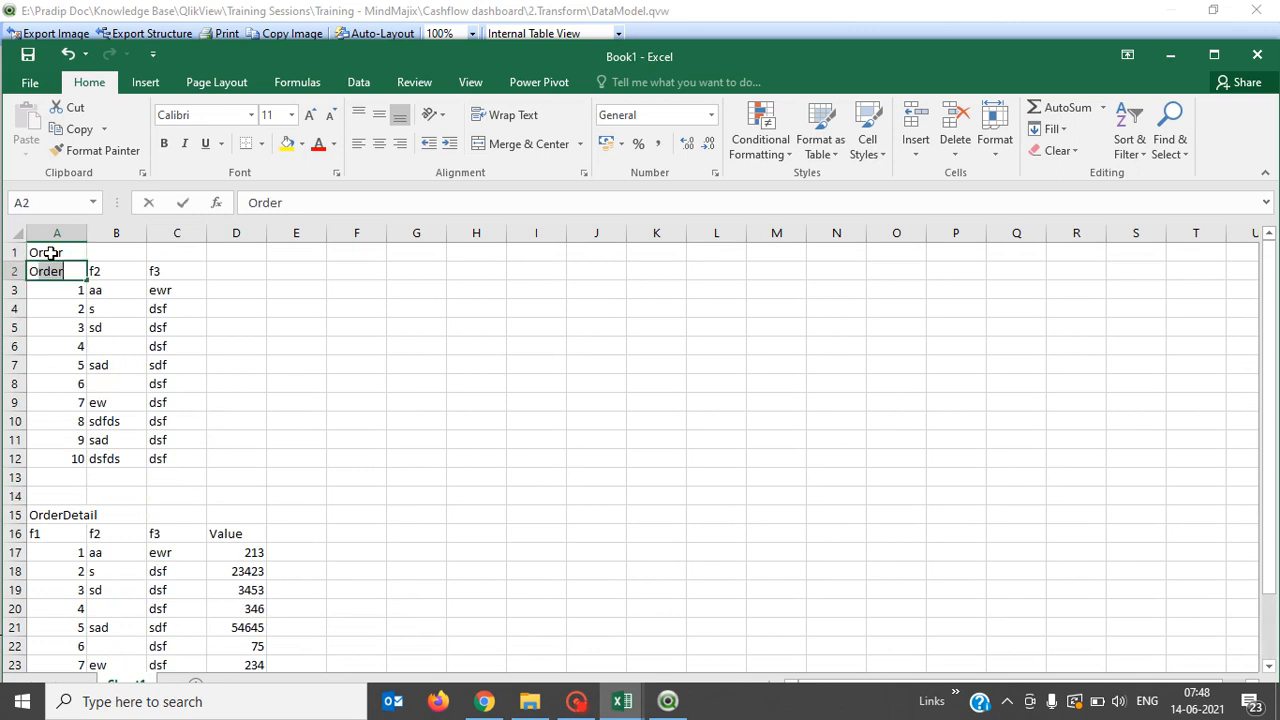
type("Id")
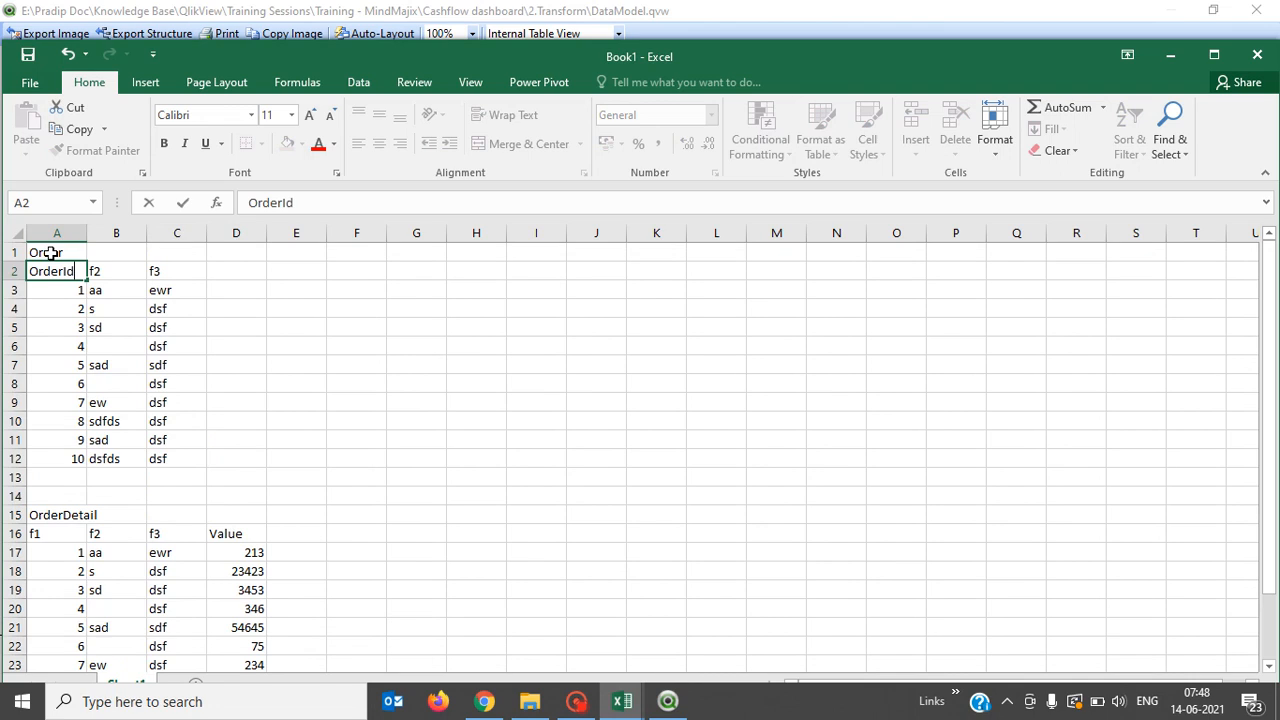
key("Return")
Rename the OrderDetail table's first header in A16 to 'OrderId'.
key("Down")
key("Down")
key("ctrl+Down")
key("Down")
key("Down")
key("Down")
key("Down")
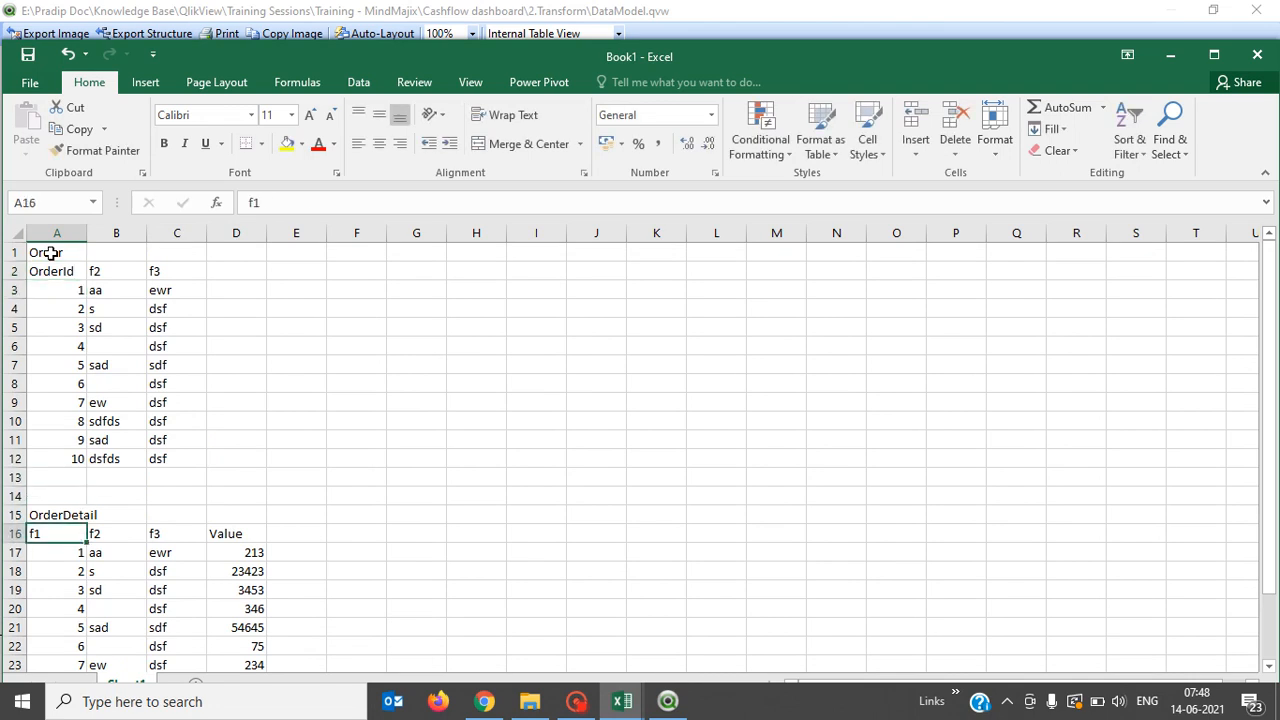
type("Order")
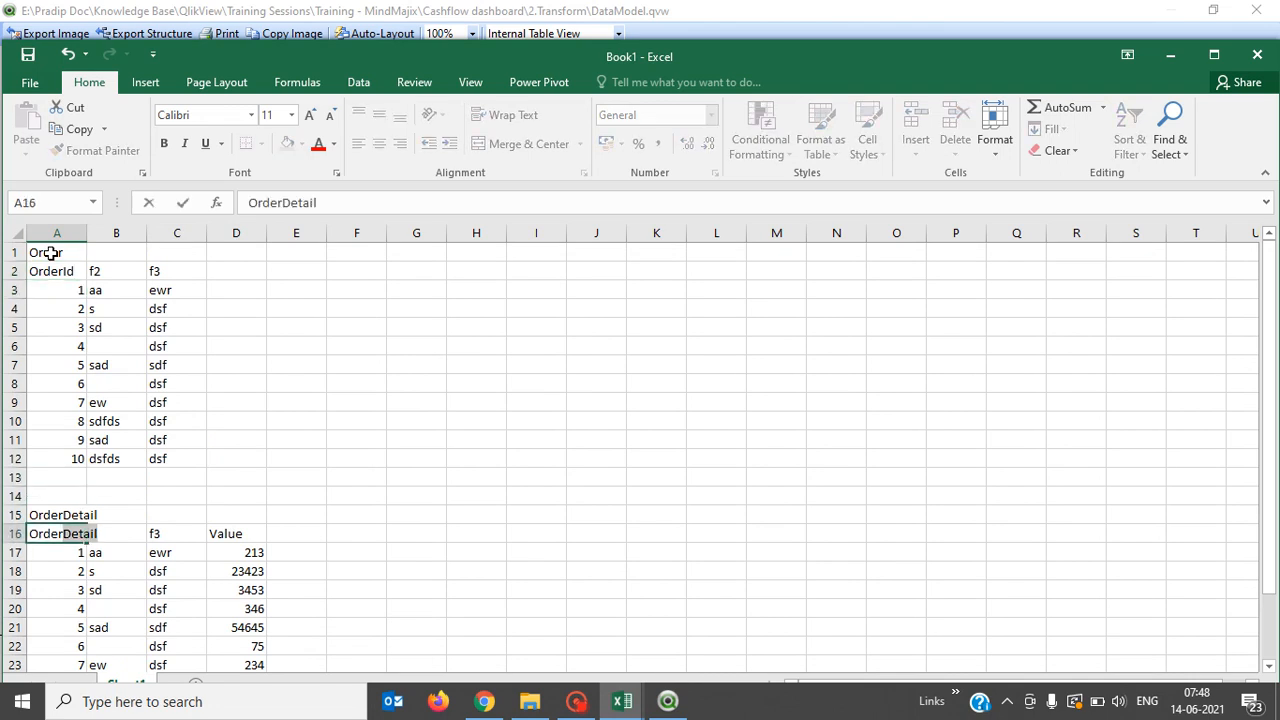
type("Id")
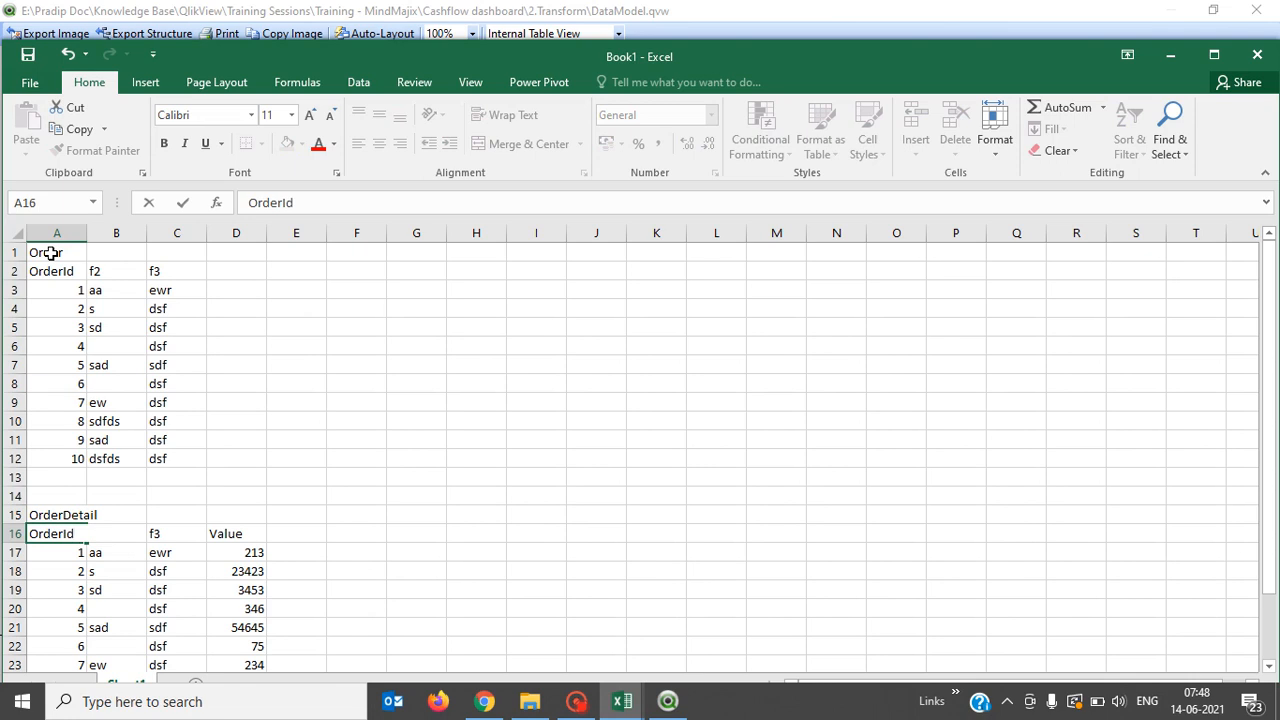
key("Return")
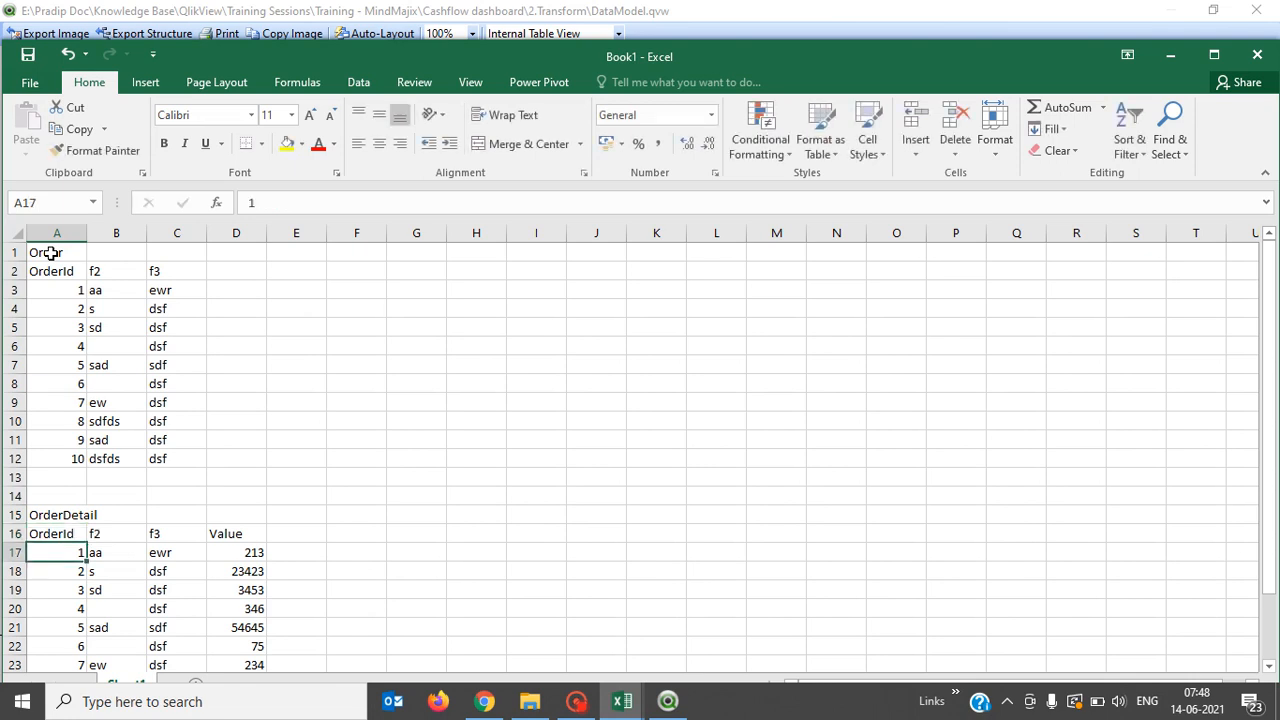
Copy the OrderDetail table A16:D26 and paste it at B16, shifting it one column right.
key("Up")
key("shift+Down")
key("shift+Down")
key("shift+Down")
key("shift+Down")
key("shift+Down")
key("shift+Down")
key("shift+Down")
key("shift+Down")
key("shift+Down")
key("shift+Down")
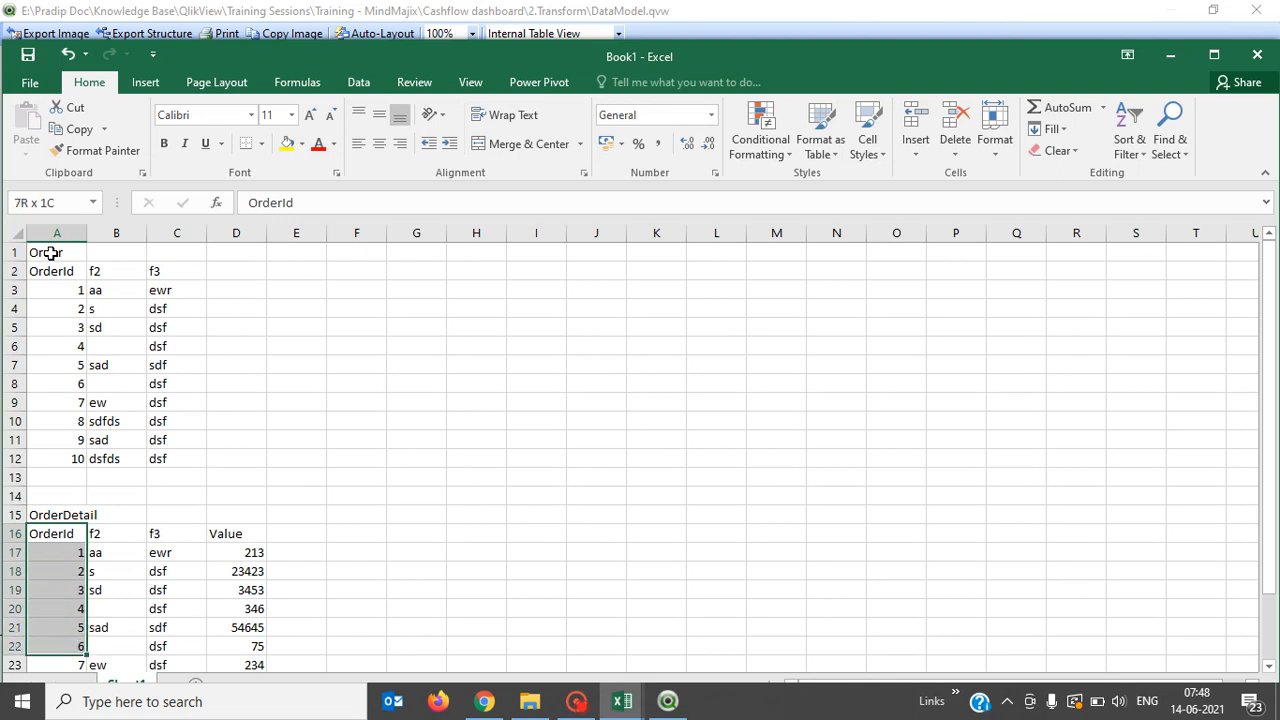
key("shift+Right")
key("shift+Right")
key("shift+Right")
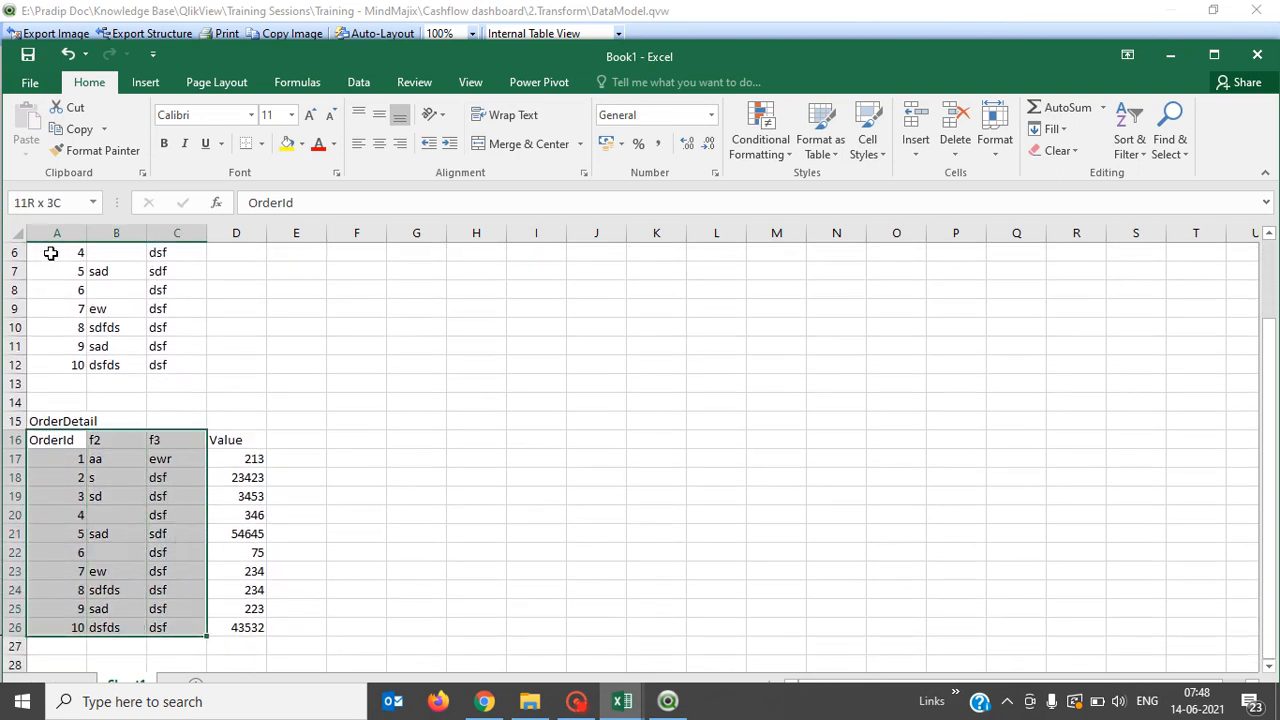
key("ctrl+c")
key("Left")
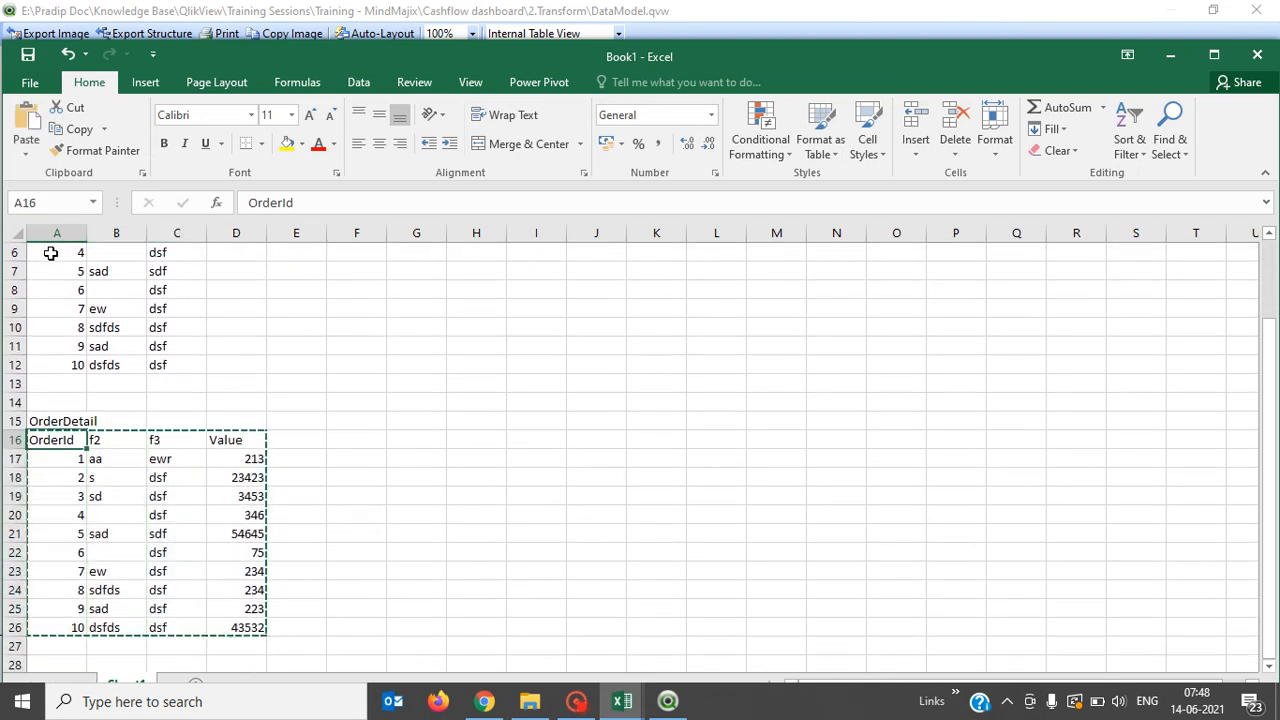
right_click(51, 255)
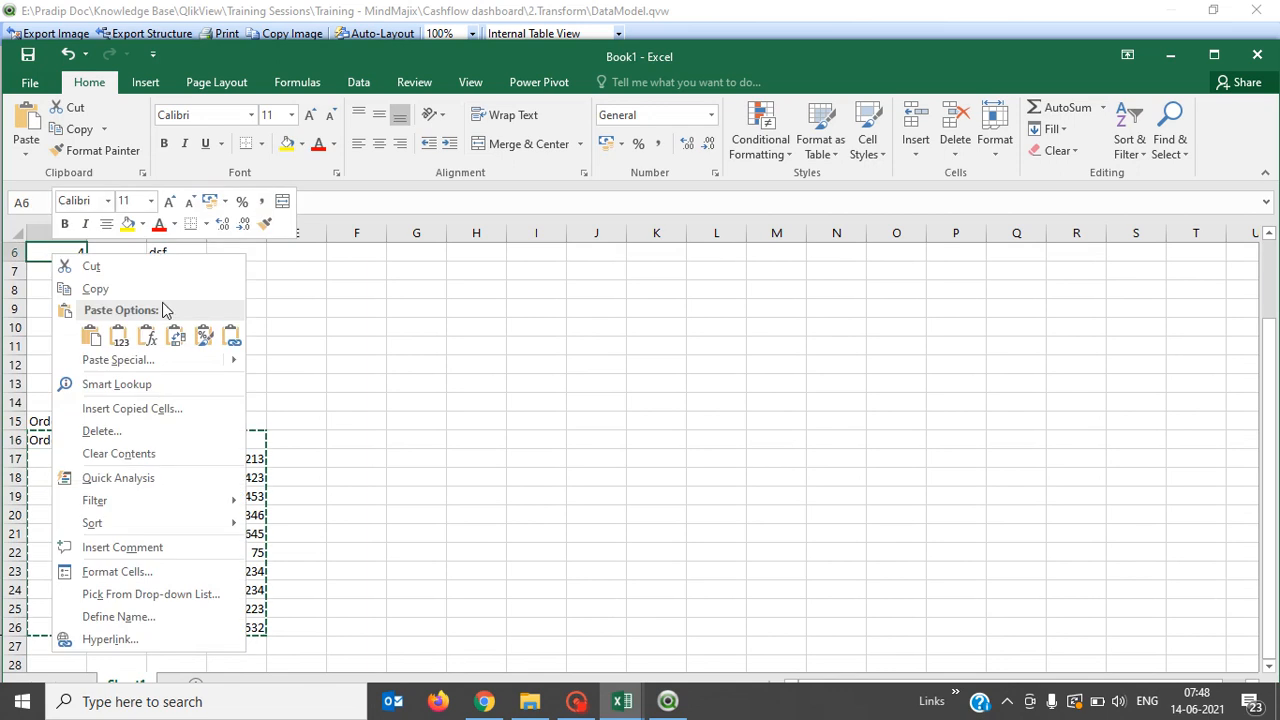
left_click(343, 514)
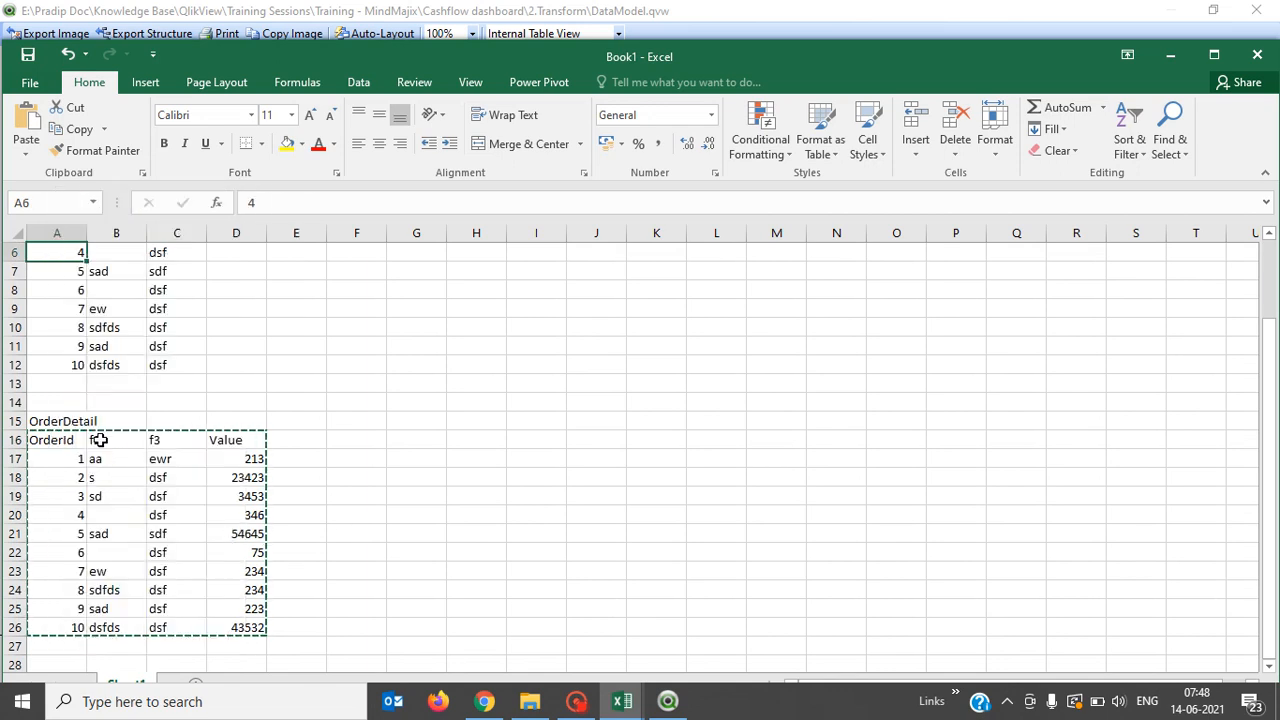
left_click(96, 440)
right_click(101, 440)
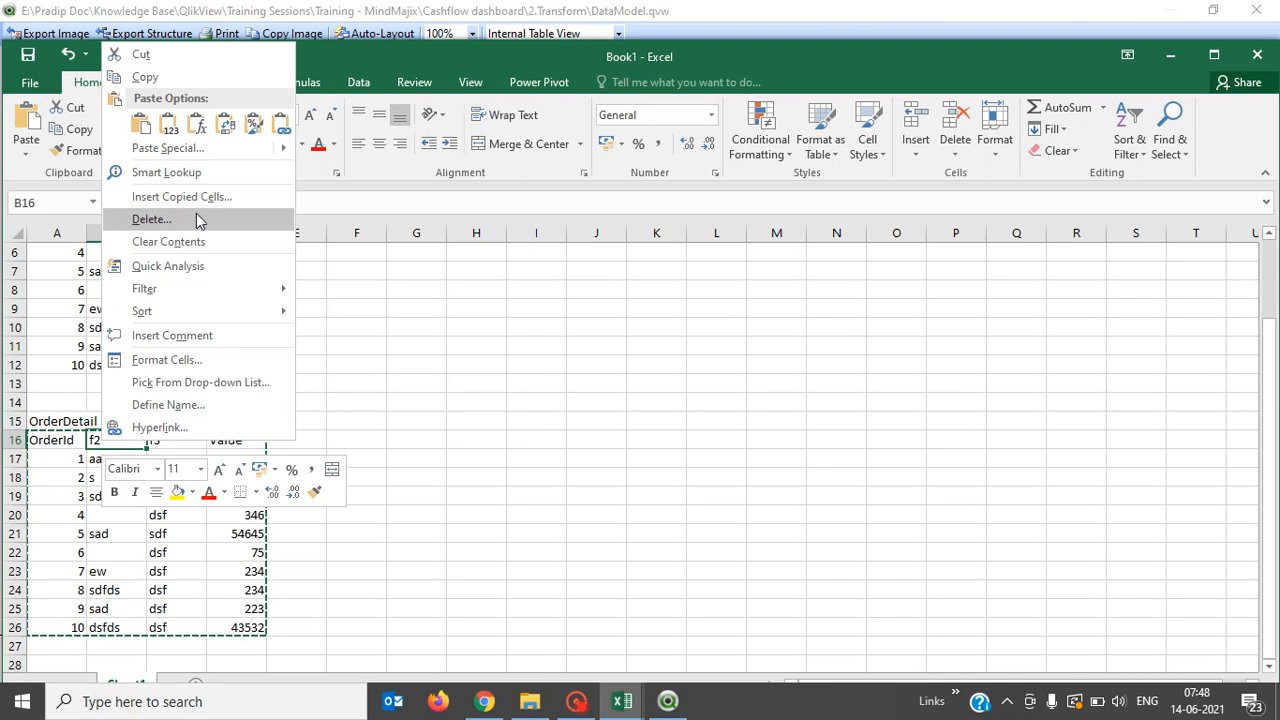
left_click(141, 127)
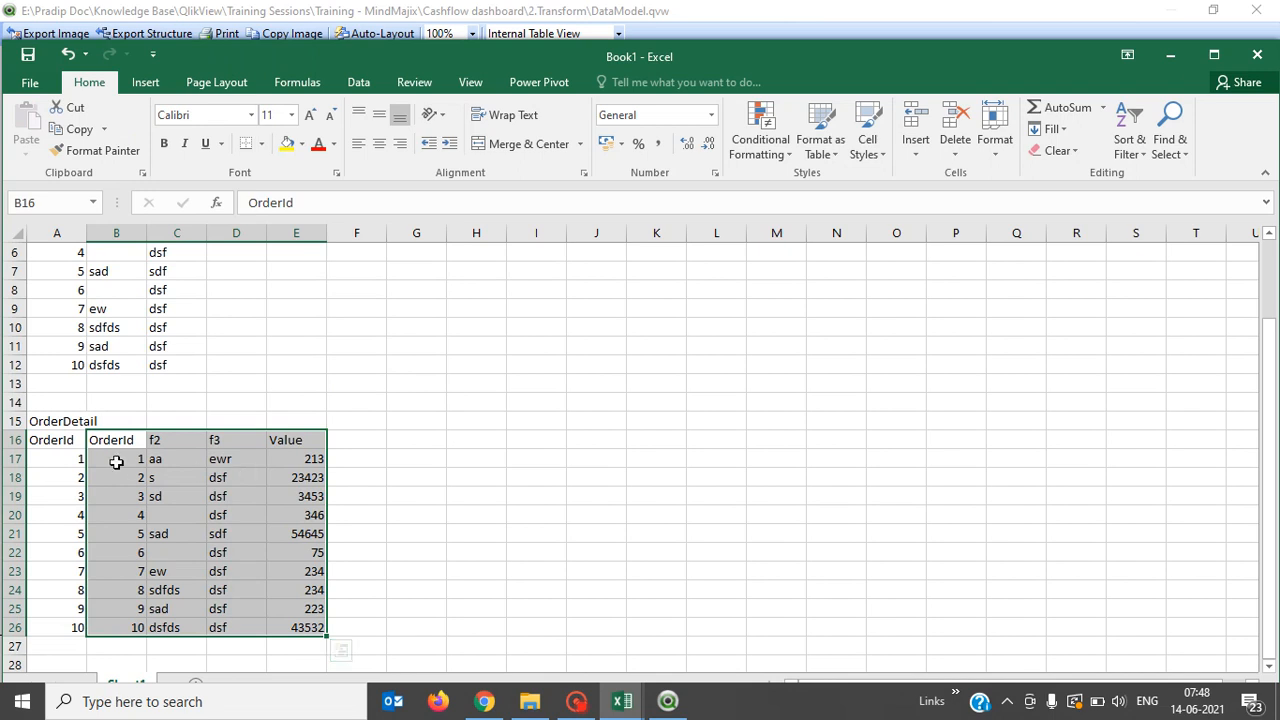
Edit the A16 header to read 'OrderDetailId'.
left_click(74, 440)
double_click(74, 440)
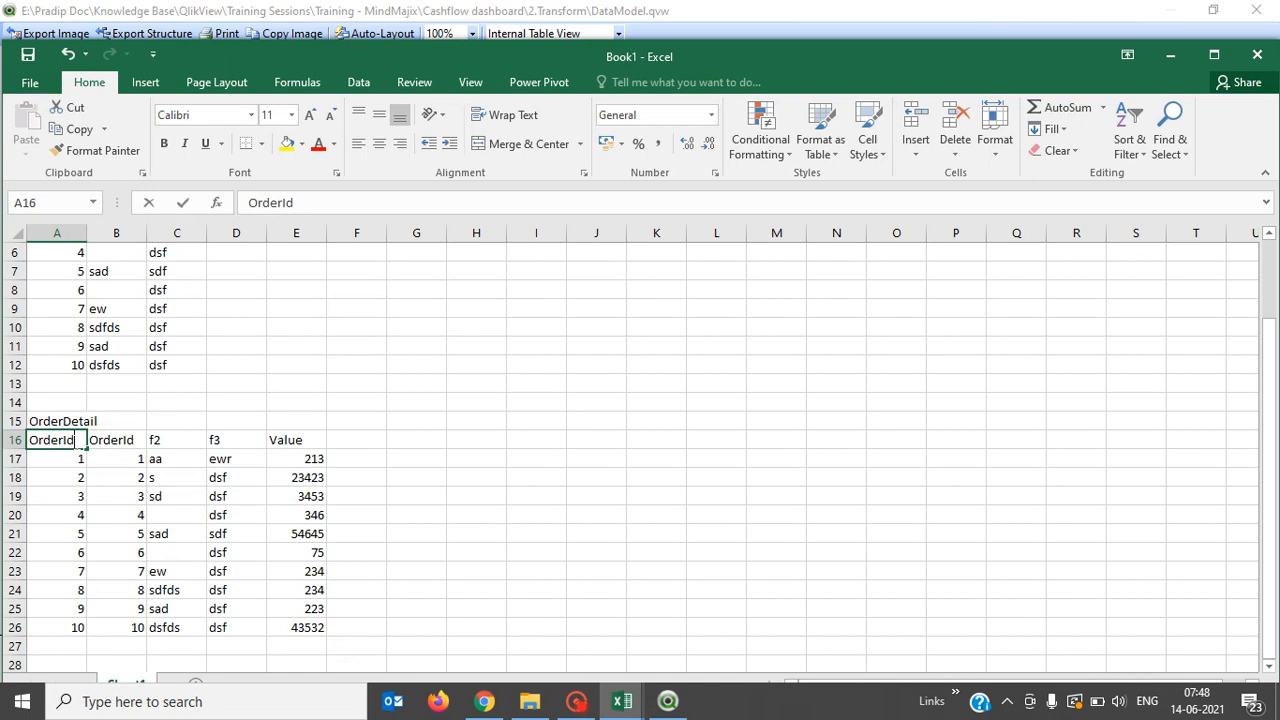
type("Detail")
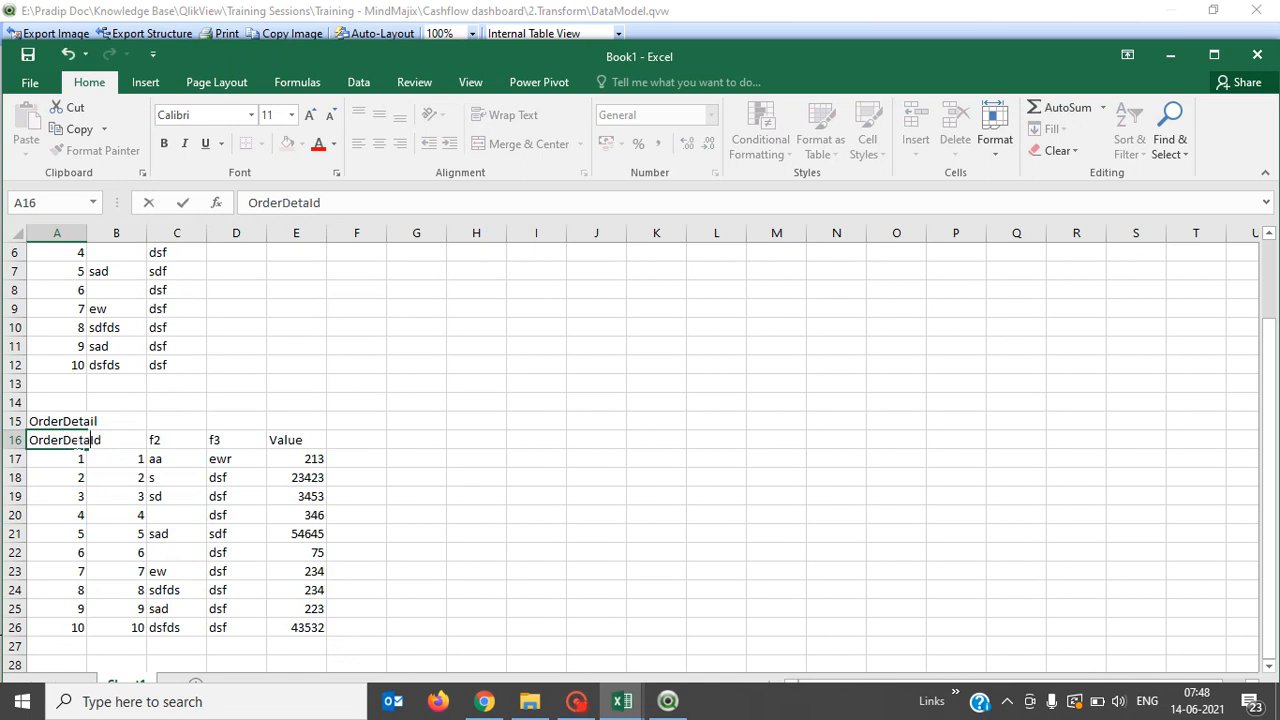
left_click(516, 478)
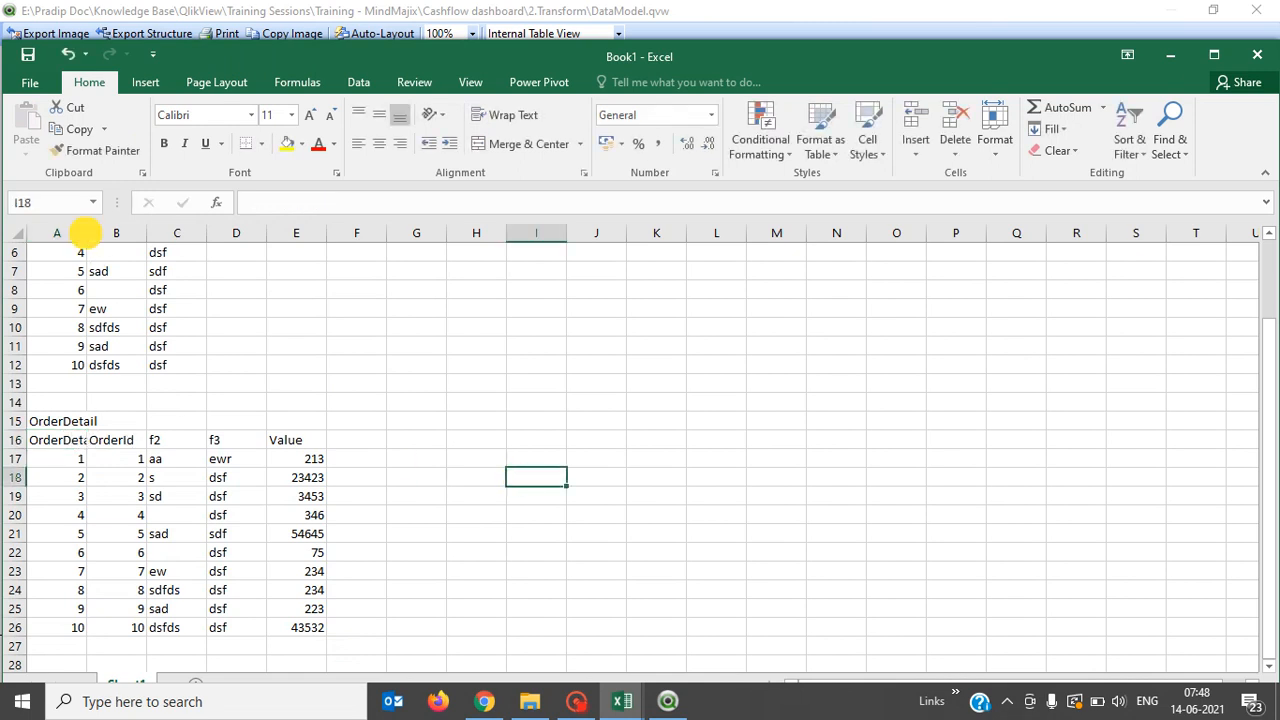
Autofit column A to fit OrderDetailId and bold the OrderDetail title in A15.
double_click(87, 233)
left_click(85, 466)
key("Up")
key("Up")
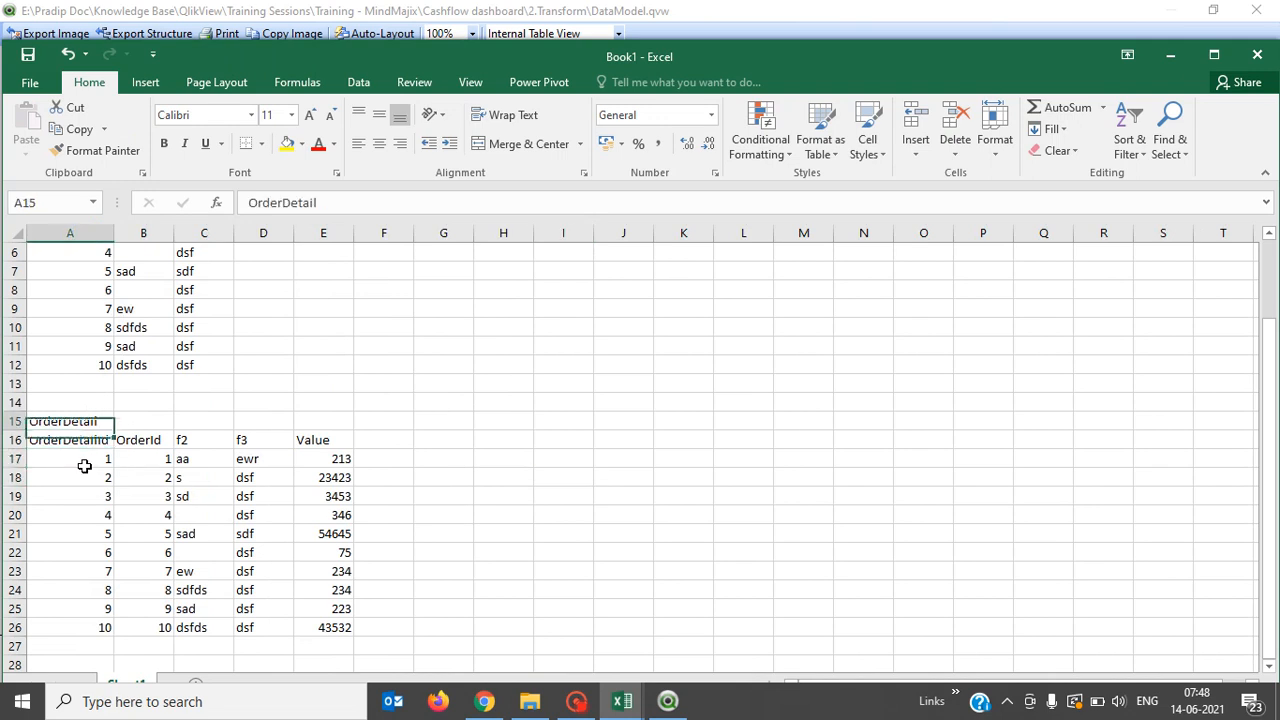
key("ctrl+b")
Bold the Order title in A1 and fill A1:C1 with yellow.
key("Up")
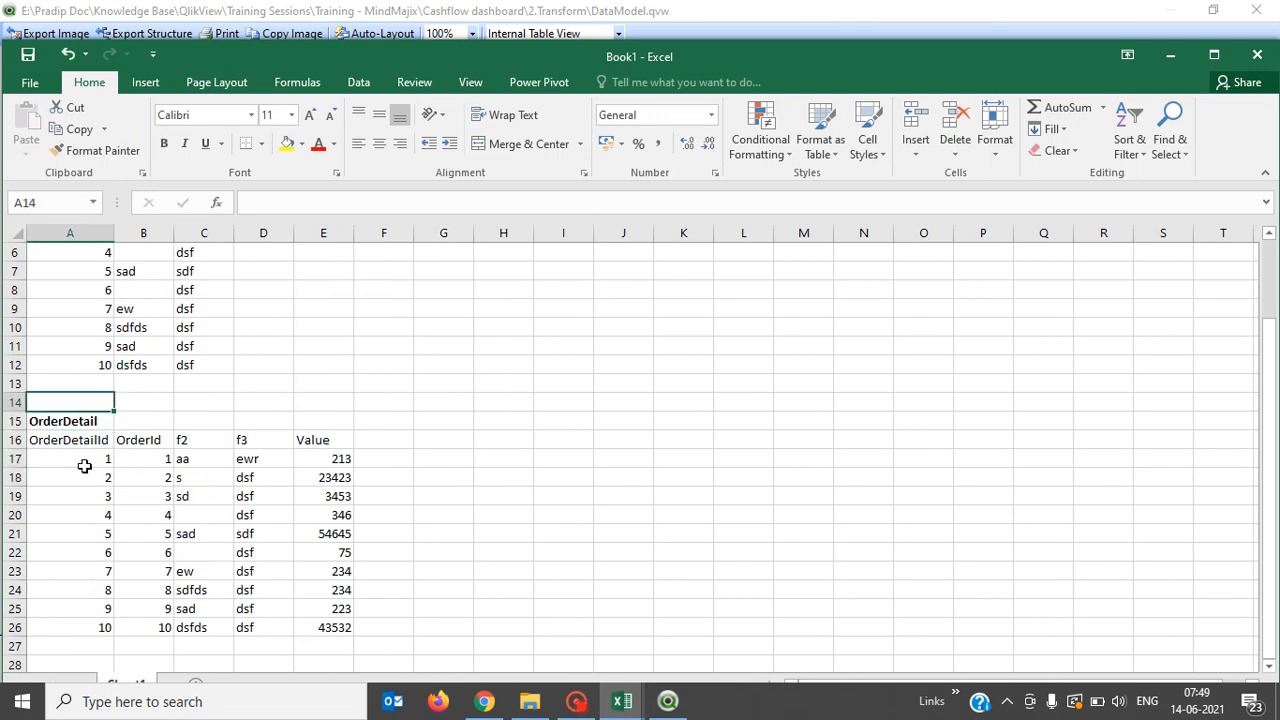
key("Down")
key("Down")
key("Right")
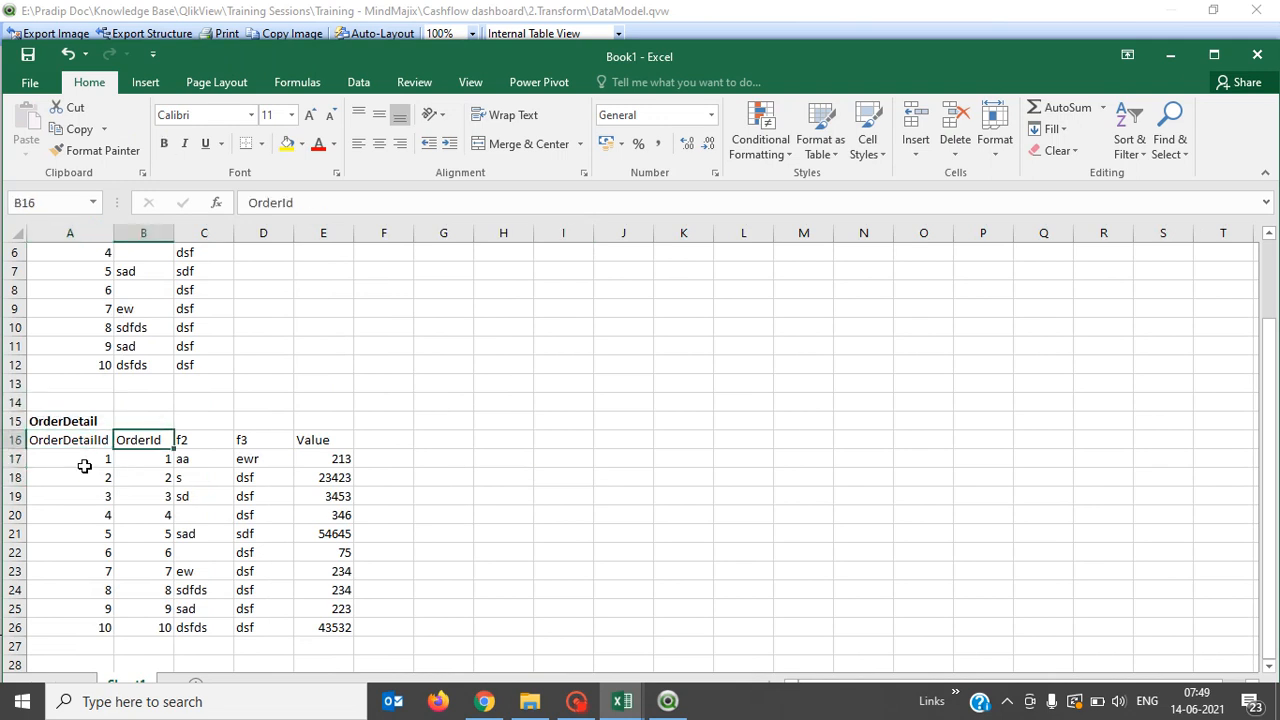
key("Up")
key("Up")
key("Up")
key("Up")
key("Up")
key("Up")
key("Up")
key("Up")
key("Up")
key("Up")
key("Up")
key("Up")
key("Up")
key("Up")
key("Up")
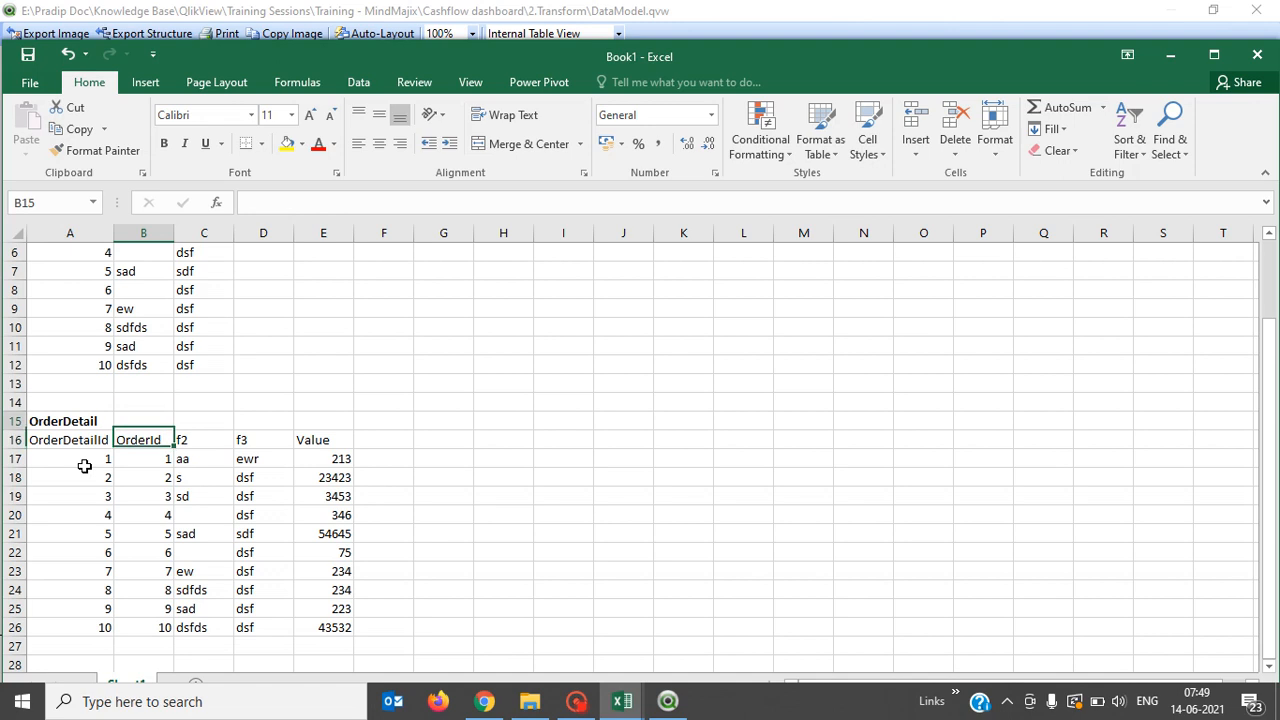
key("Left")
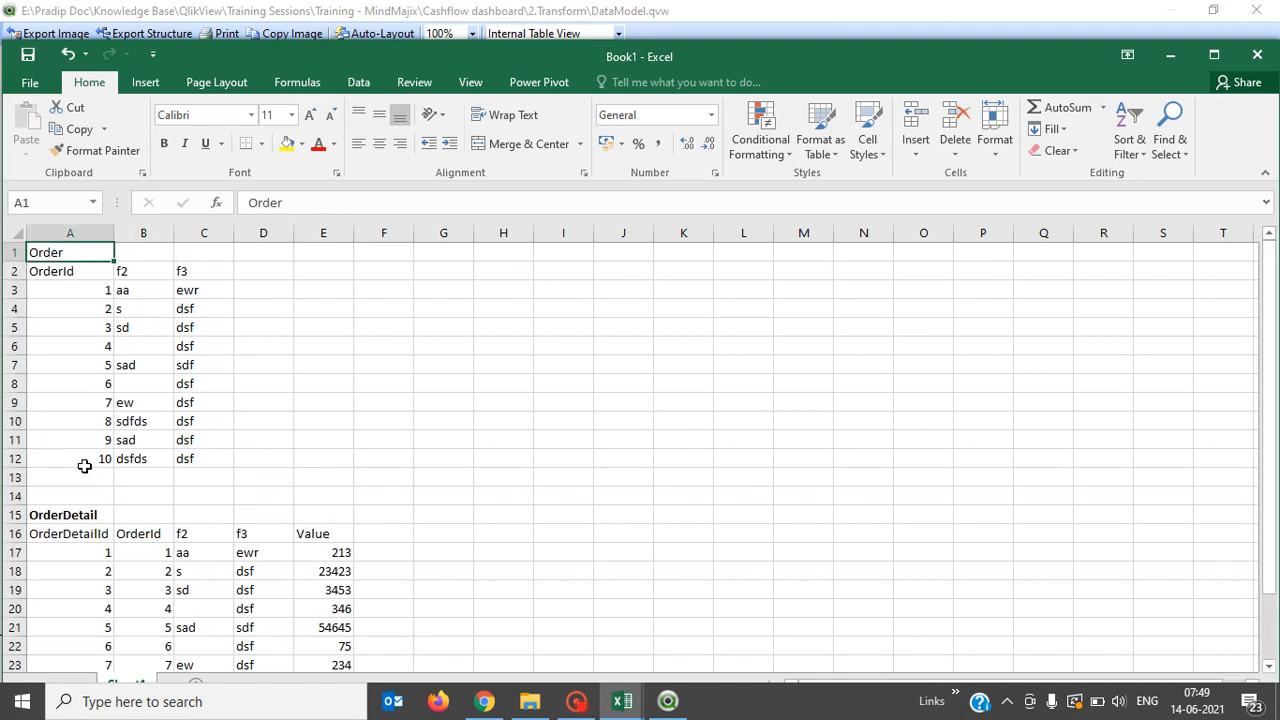
key("ctrl+b")
key("shift+Right")
key("shift+Right")
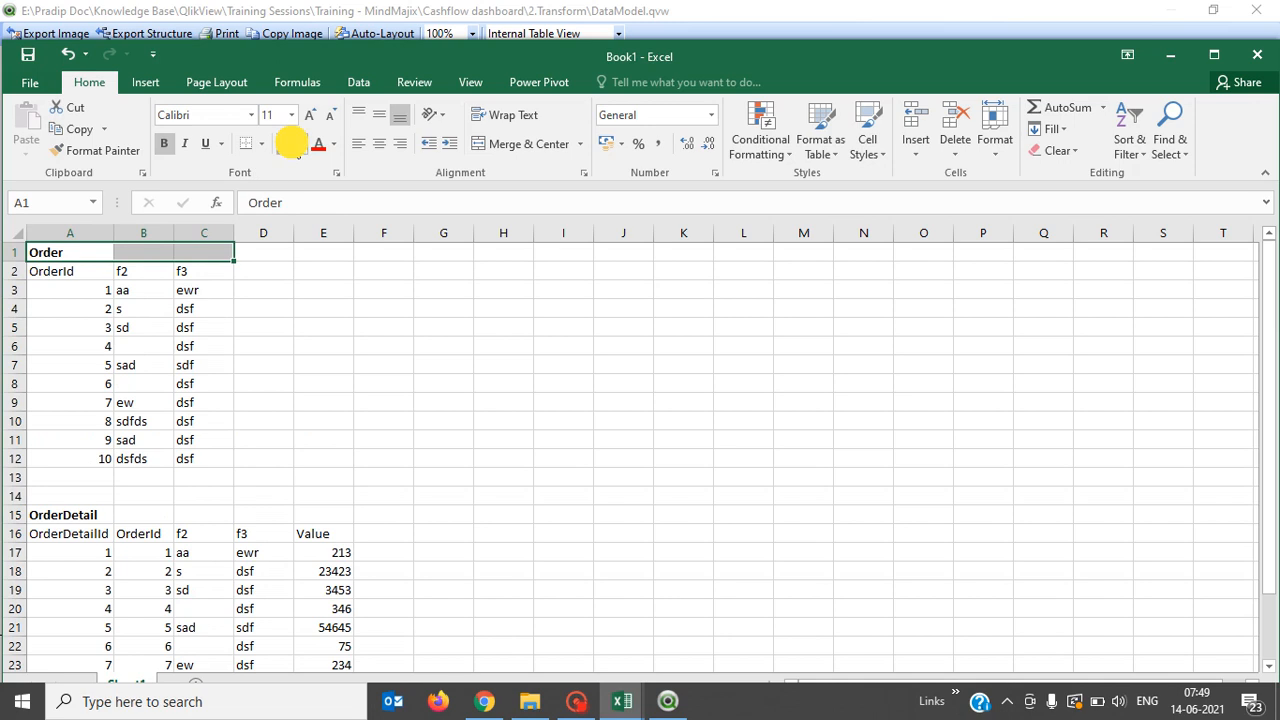
left_click(287, 146)
key("Down")
Apply yellow fill to the Order header row A2:C2 and the OrderDetail rows A15:E16.
key("shift+Right")
key("shift+Right")
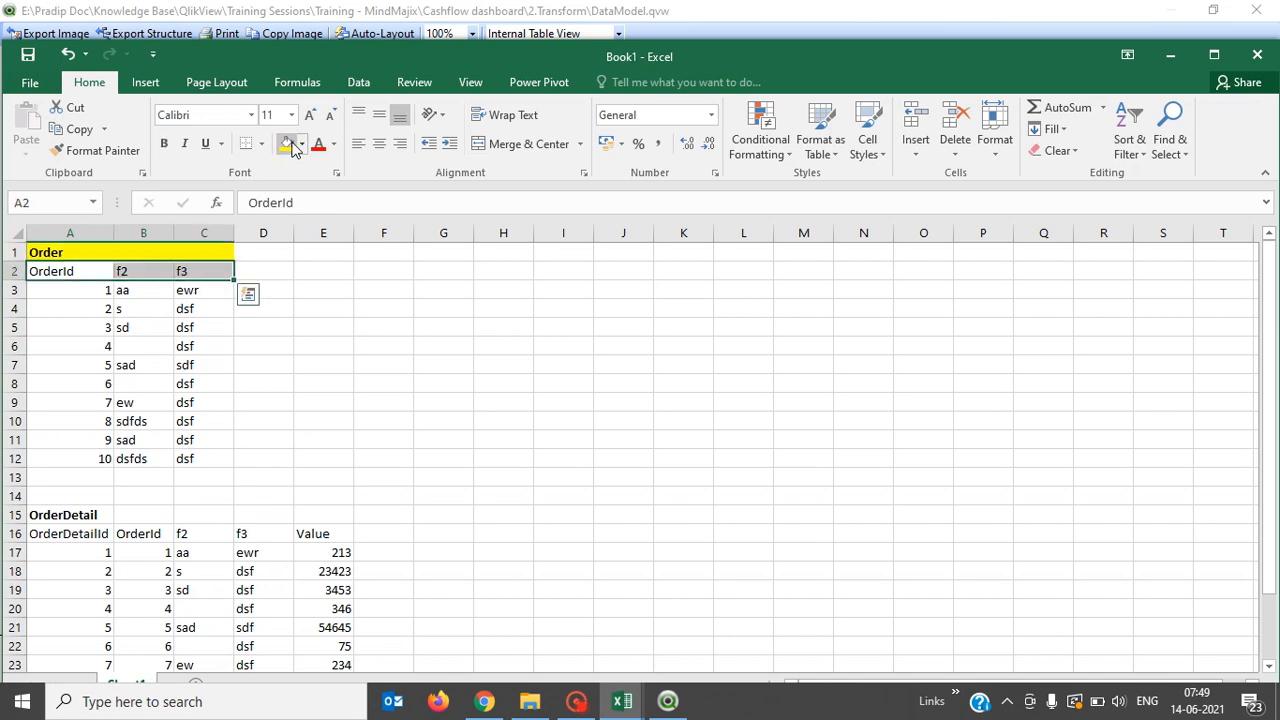
left_click(287, 146)
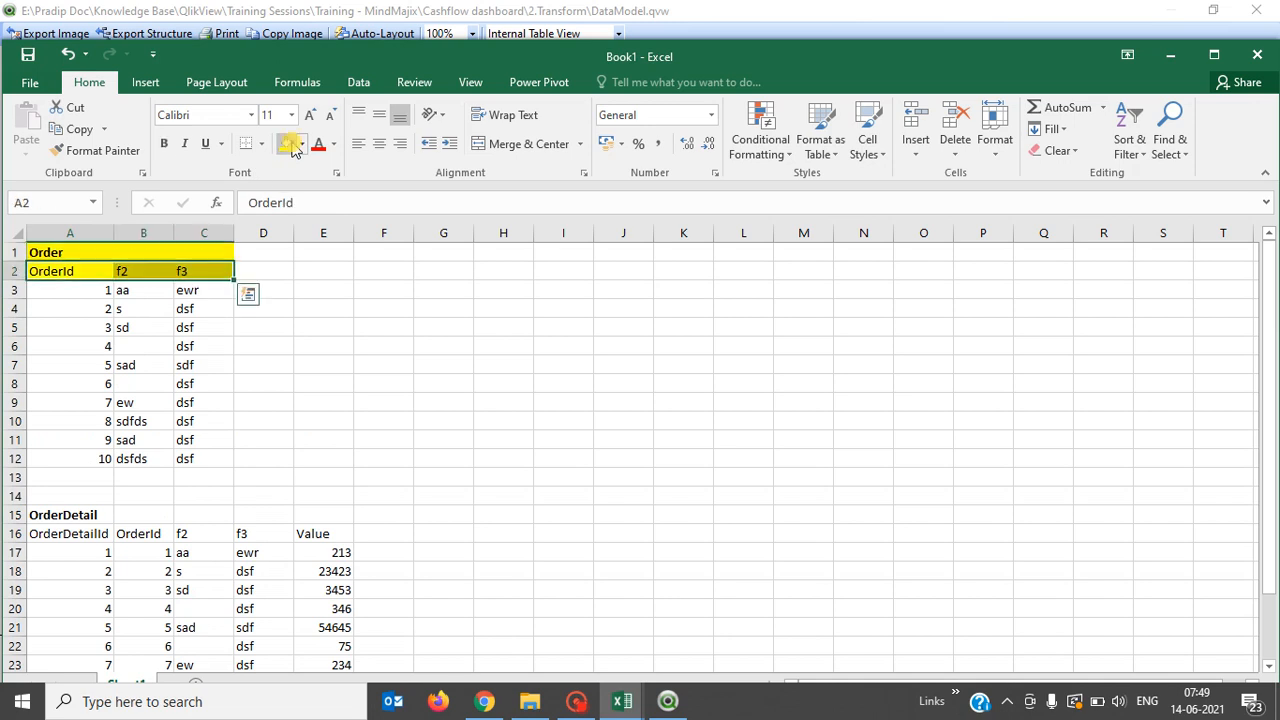
left_click(68, 512)
key("shift+Down")
key("shift+Right")
key("shift+Right")
key("shift+Right")
key("shift+Right")
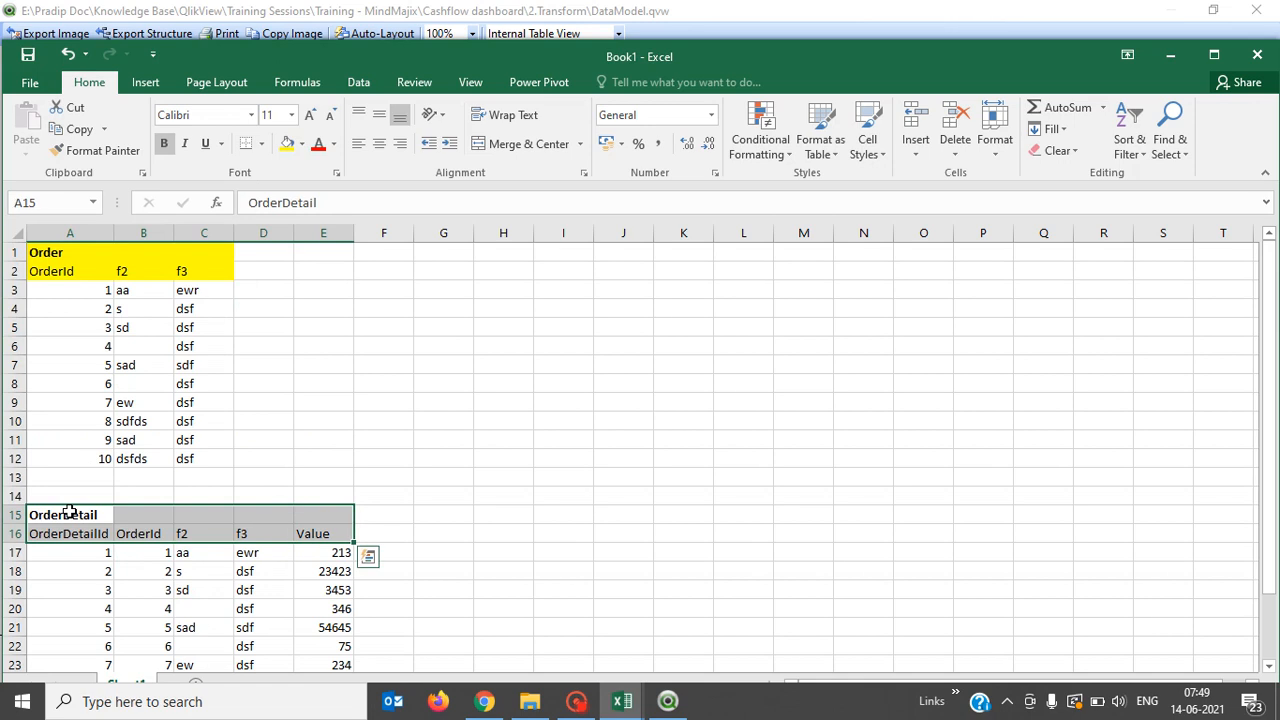
left_click(287, 146)
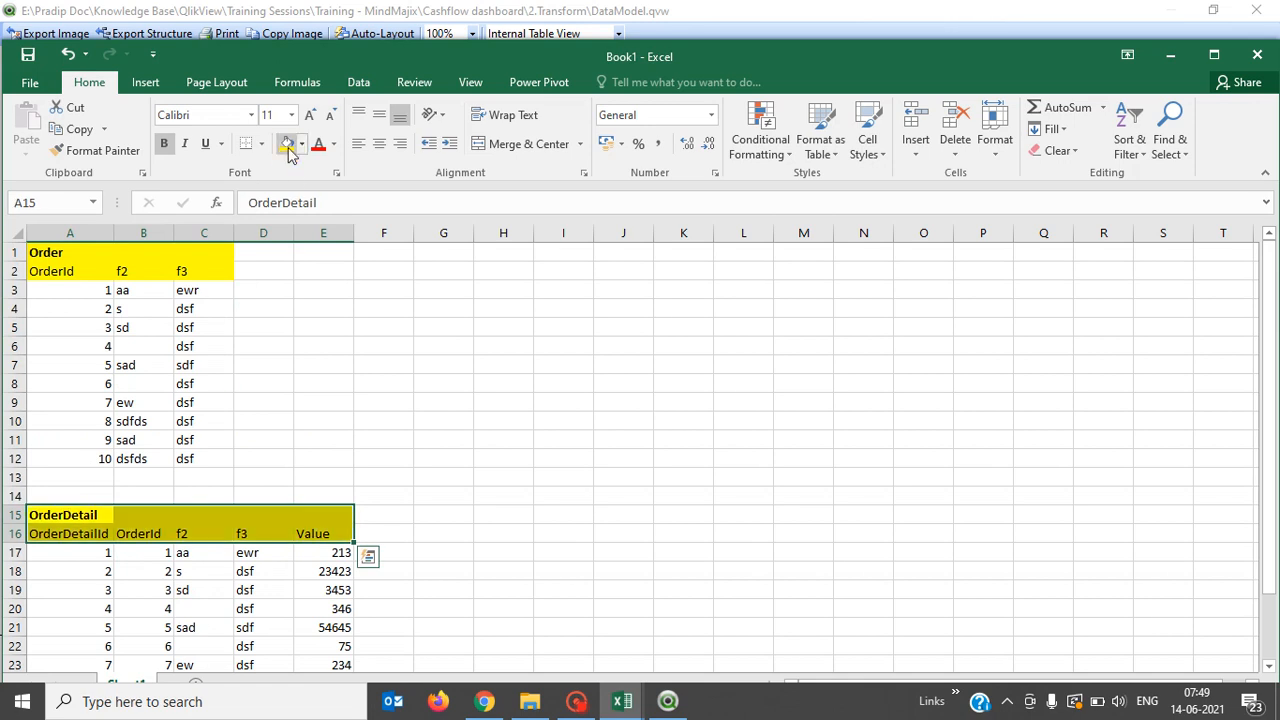
key("Down")
key("Right")
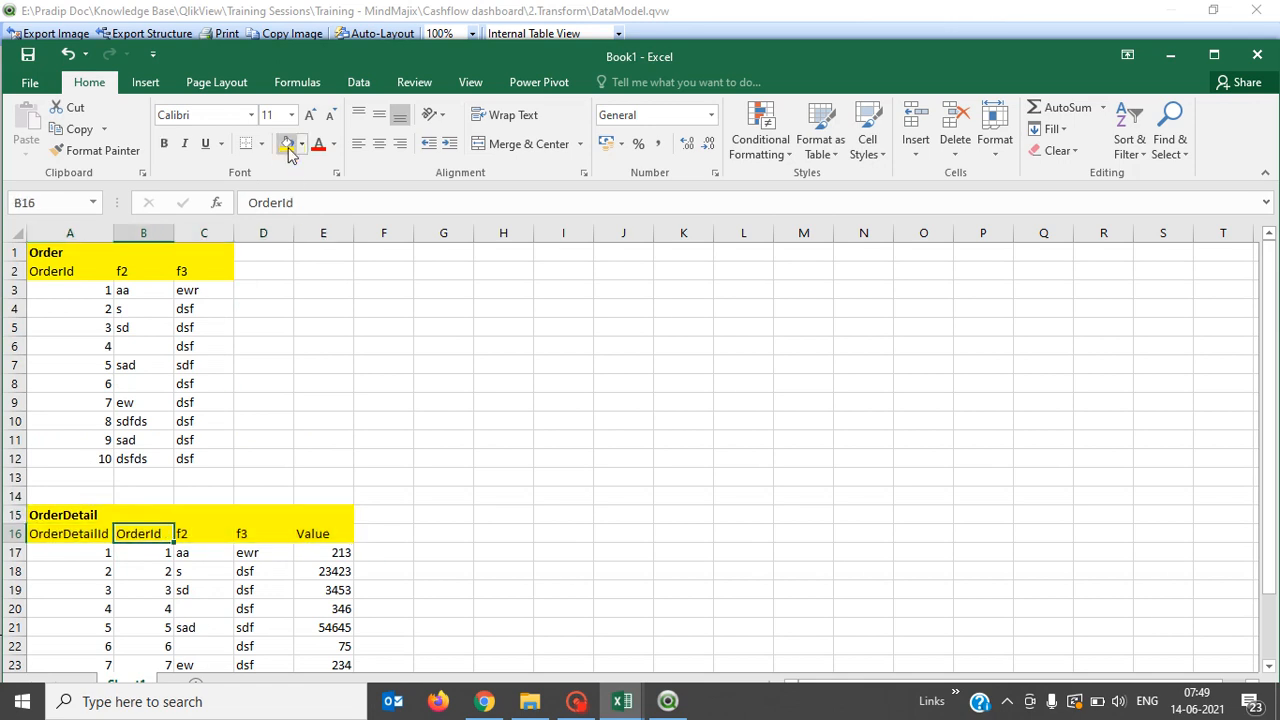
key("Up")
key("Up")
key("Up")
key("Up")
key("Up")
key("Up")
key("Up")
key("Up")
key("Up")
key("Up")
key("Up")
key("Up")
key("Up")
key("Up")
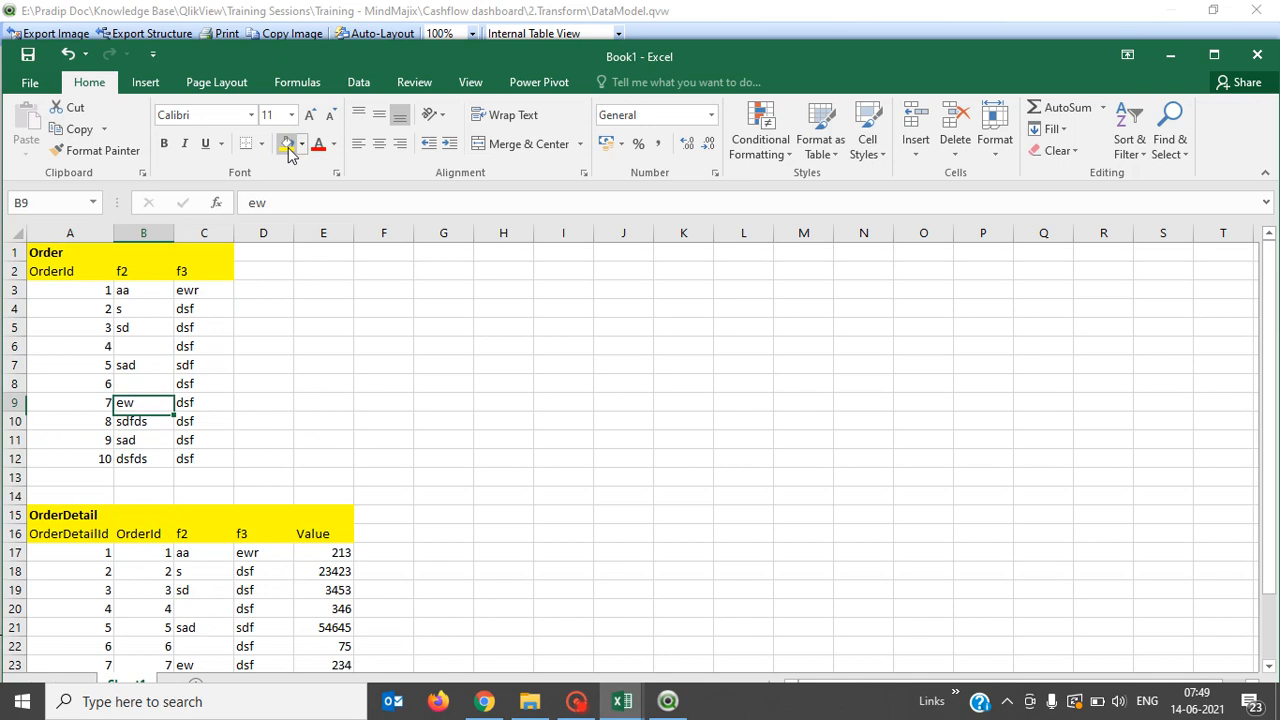
key("Left")
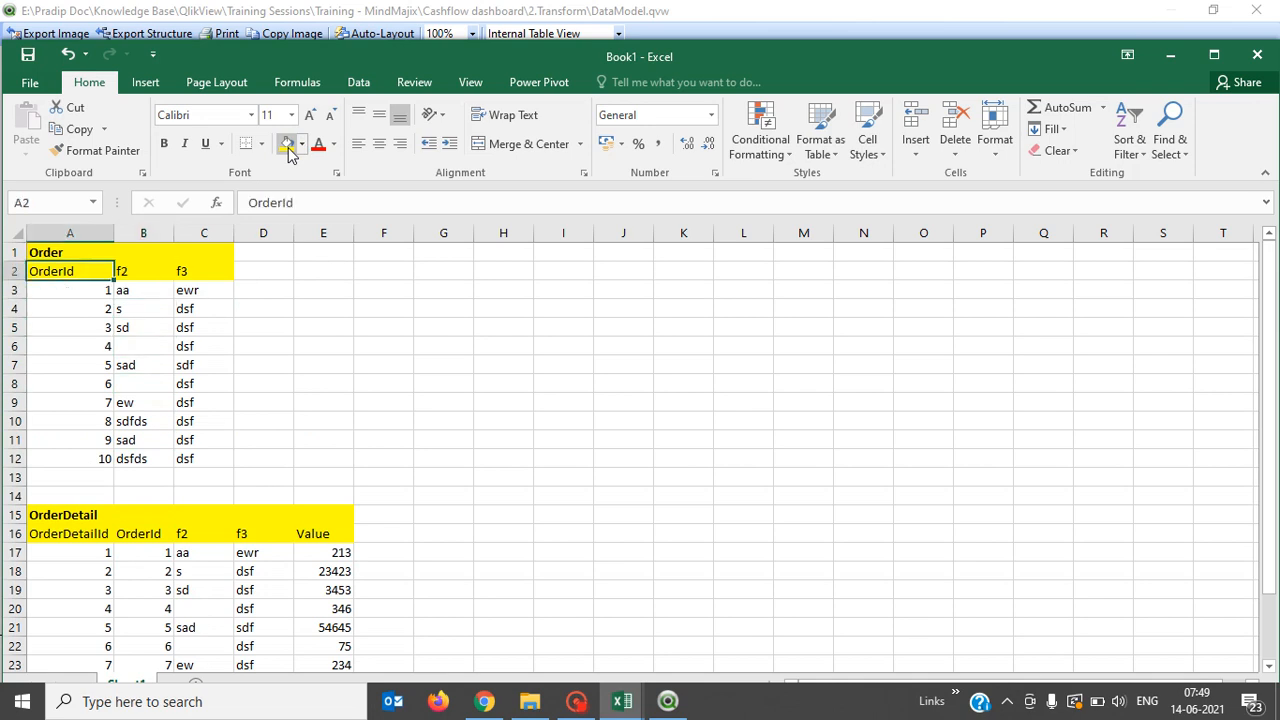
key("Down")
key("shift+Down")
key("shift+Down")
key("shift+Down")
key("shift+Down")
key("shift+Down")
key("shift+Down")
key("shift+Down")
key("shift+Down")
key("shift+Down")
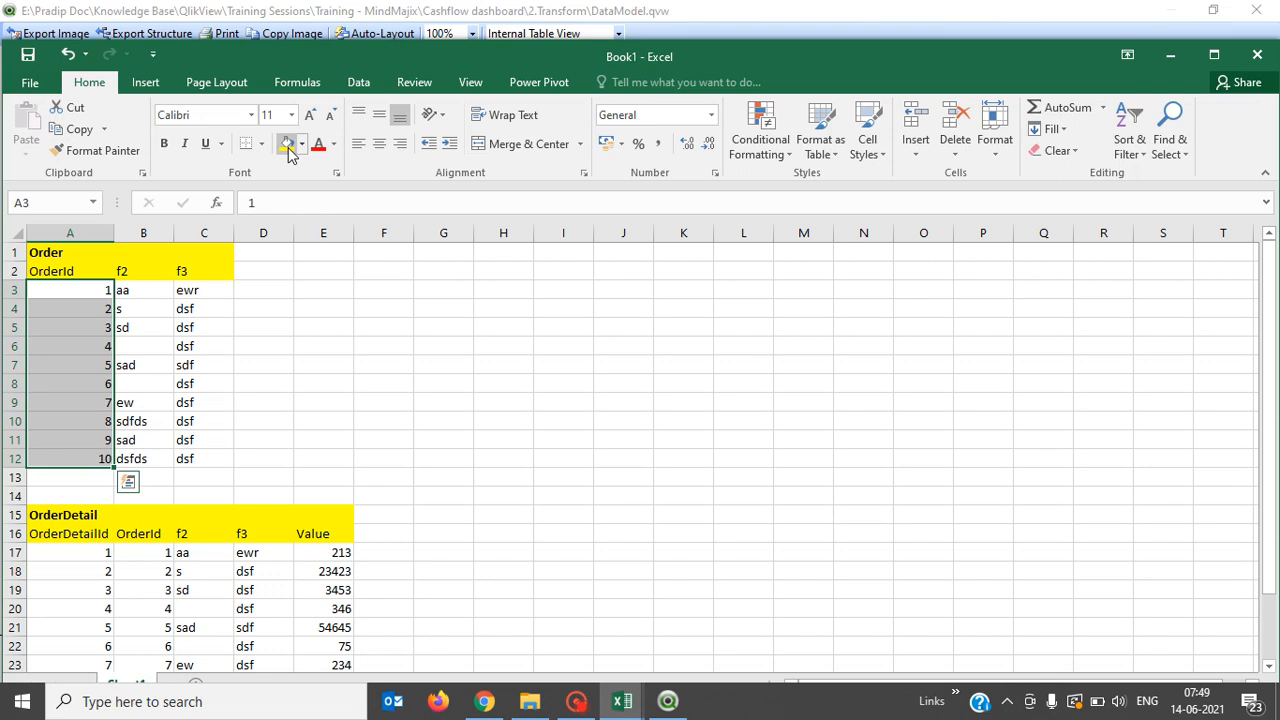
key("Down")
key("Down")
key("Down")
key("Down")
key("Down")
key("Down")
key("Down")
key("Down")
key("Down")
key("Down")
key("Down")
key("Down")
key("Down")
key("Down")
key("Down")
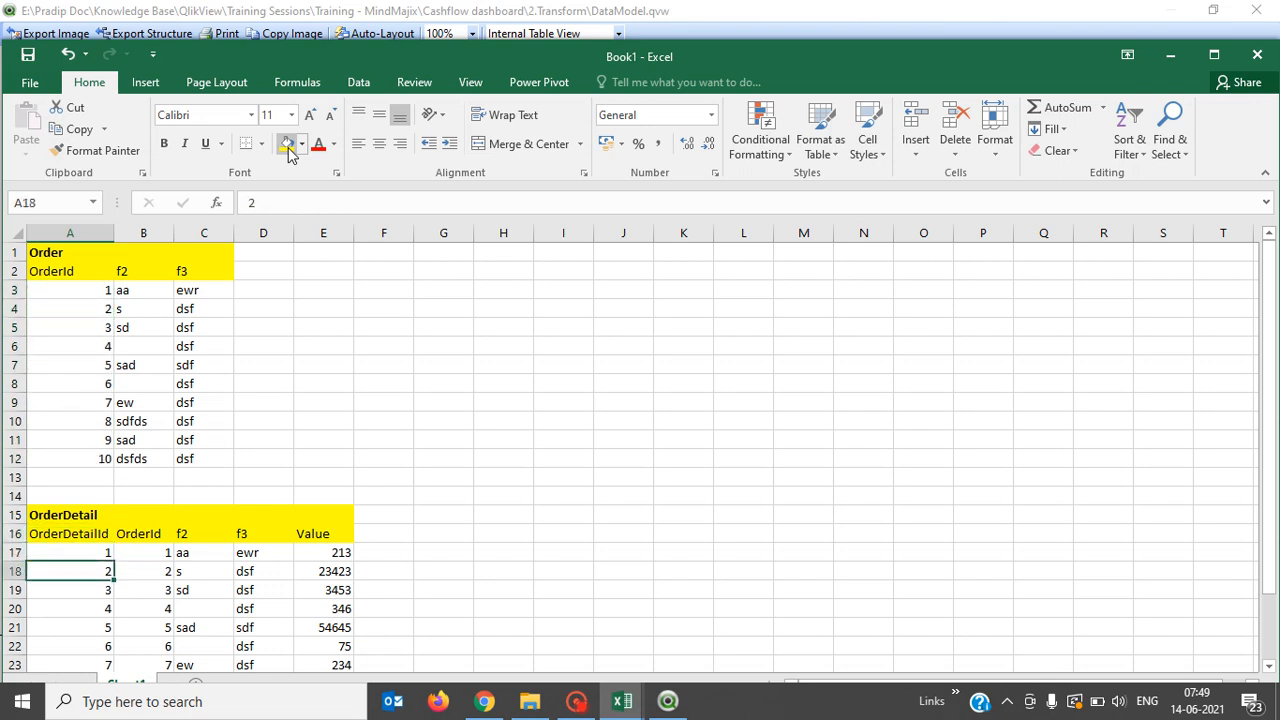
key("Down")
key("Down")
key("Down")
key("Down")
key("Down")
key("Down")
key("Down")
key("Down")
key("Up")
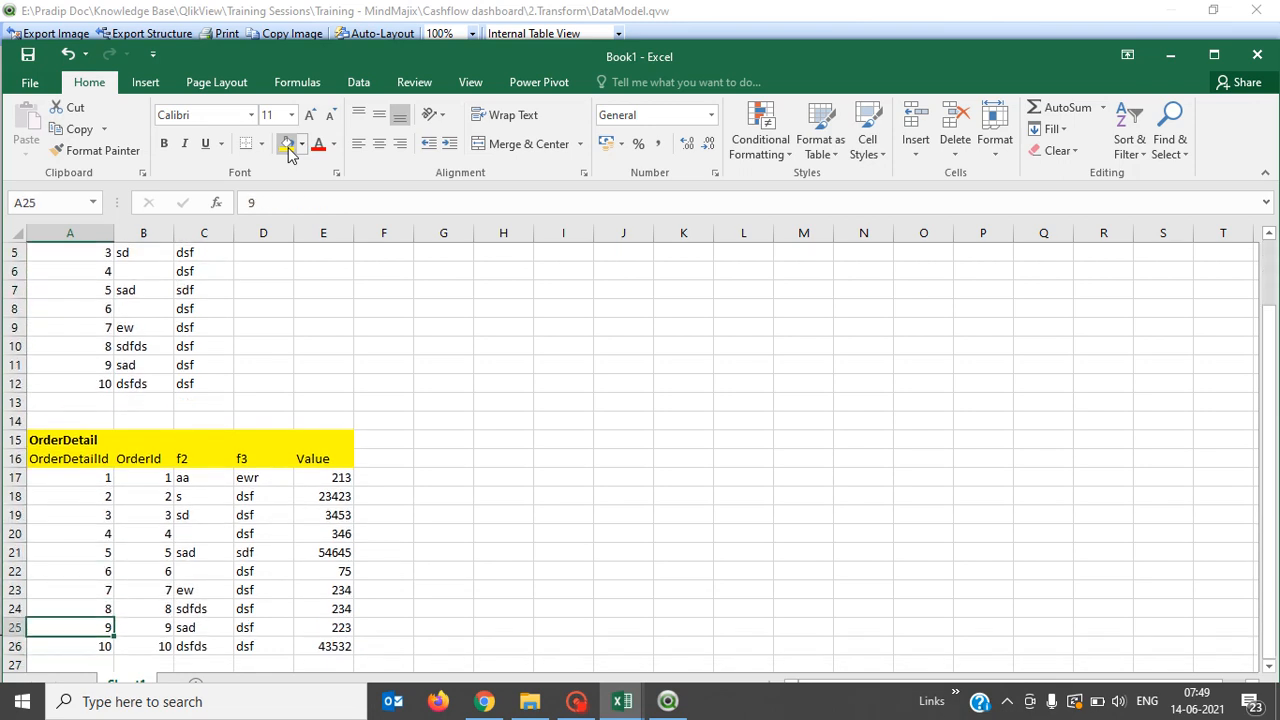
key("Up")
key("Up")
key("Up")
key("Up")
key("Up")
key("Up")
key("Up")
key("Up")
key("Up")
key("Up")
key("Right")
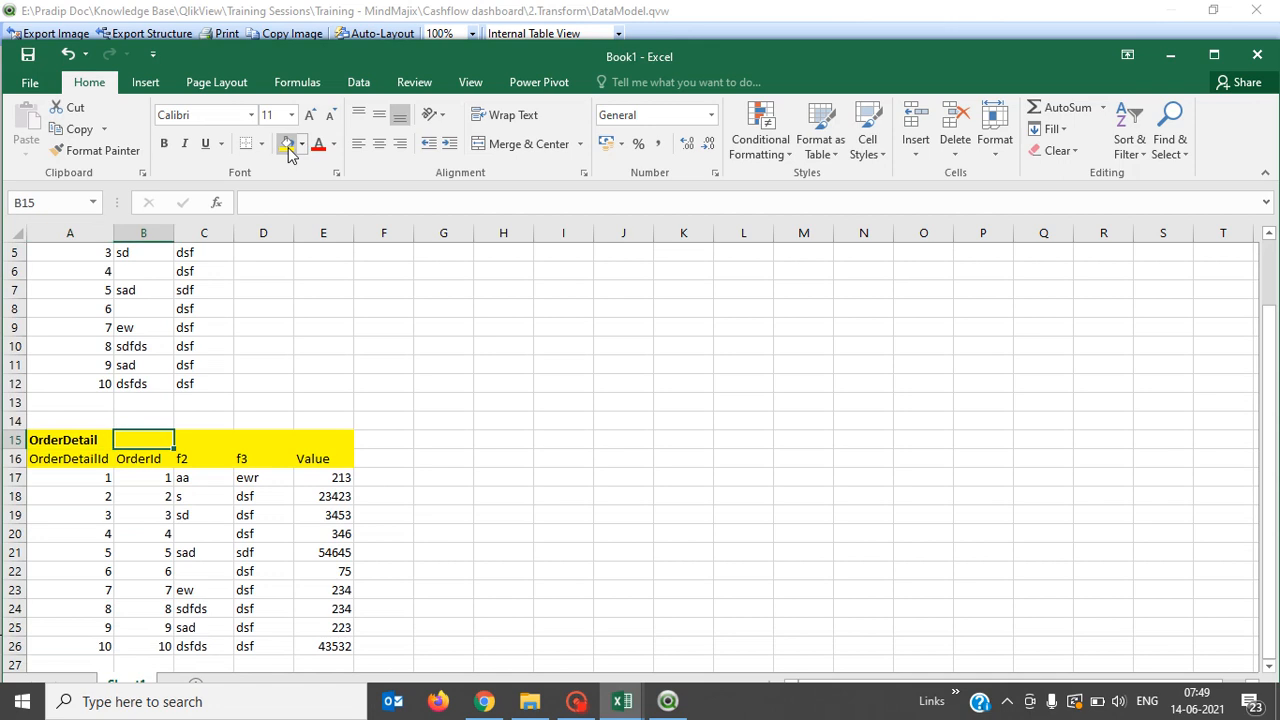
key("Down")
key("shift+Down")
key("ctrl+shift+Down")
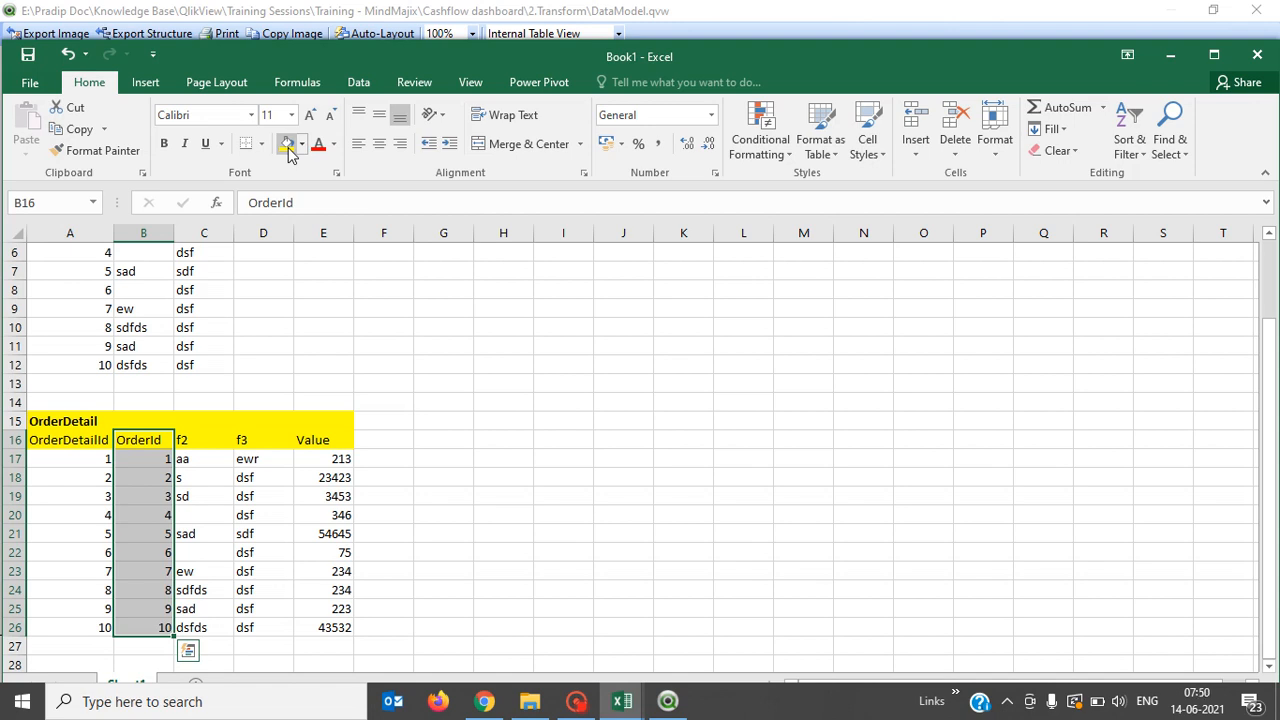
key("Up")
key("Up")
key("Up")
key("Up")
key("Up")
key("Up")
key("Up")
key("Up")
key("Up")
key("Up")
key("Up")
key("Up")
key("Up")
key("Up")
key("Up")
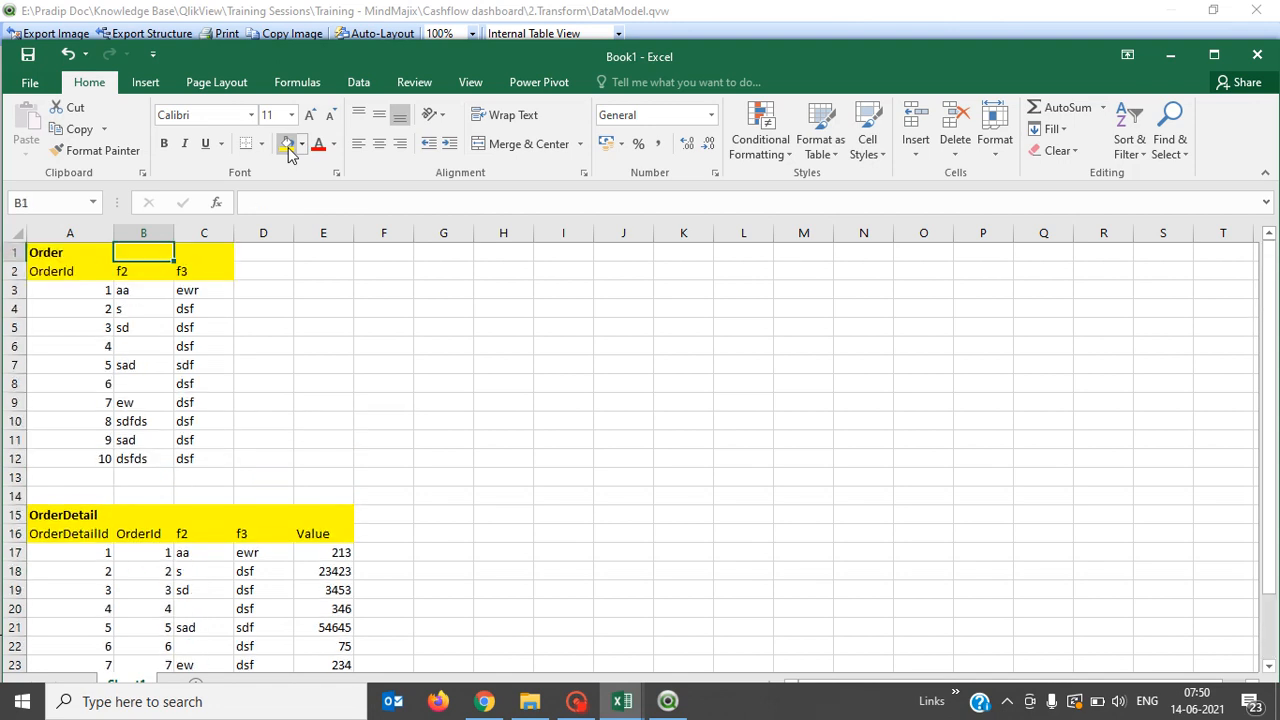
key("Down")
key("Down")
key("Left")
key("Down")
key("Down")
key("Down")
key("Down")
key("Down")
key("Down")
key("Down")
key("Down")
key("Down")
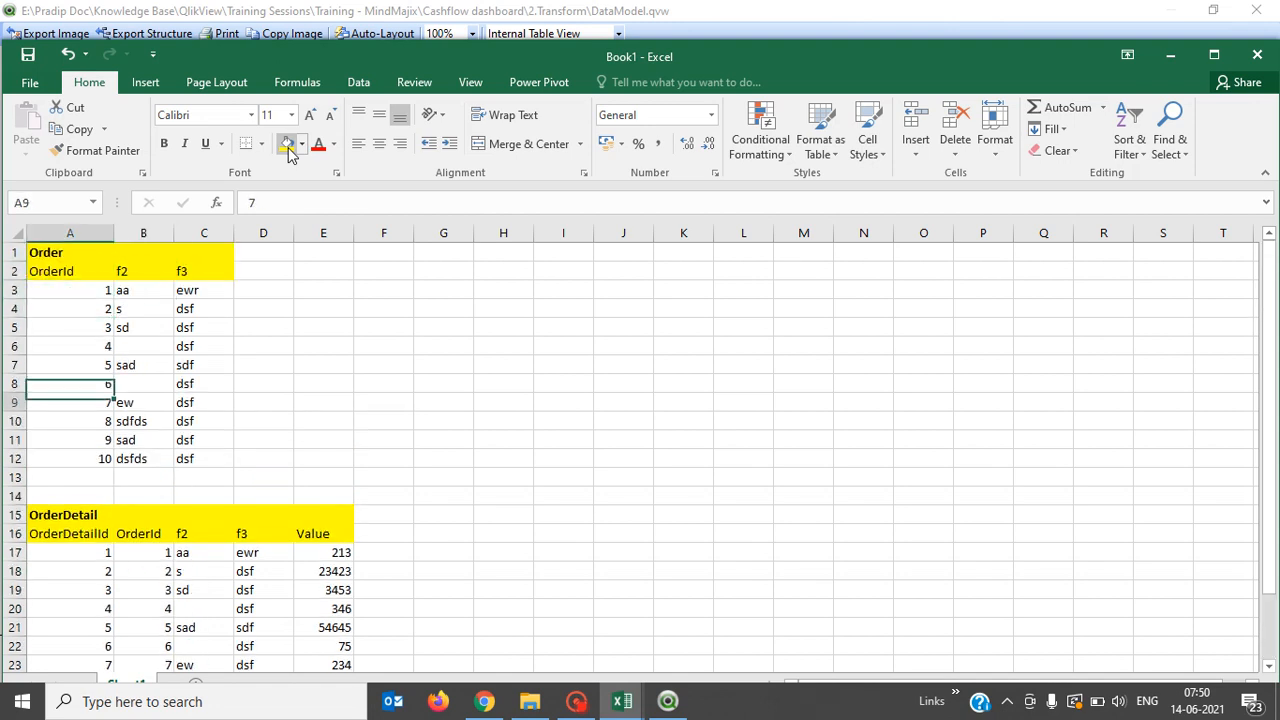
key("Up")
key("Up")
key("Up")
key("Up")
key("Up")
key("Up")
key("Up")
key("Up")
key("Up")
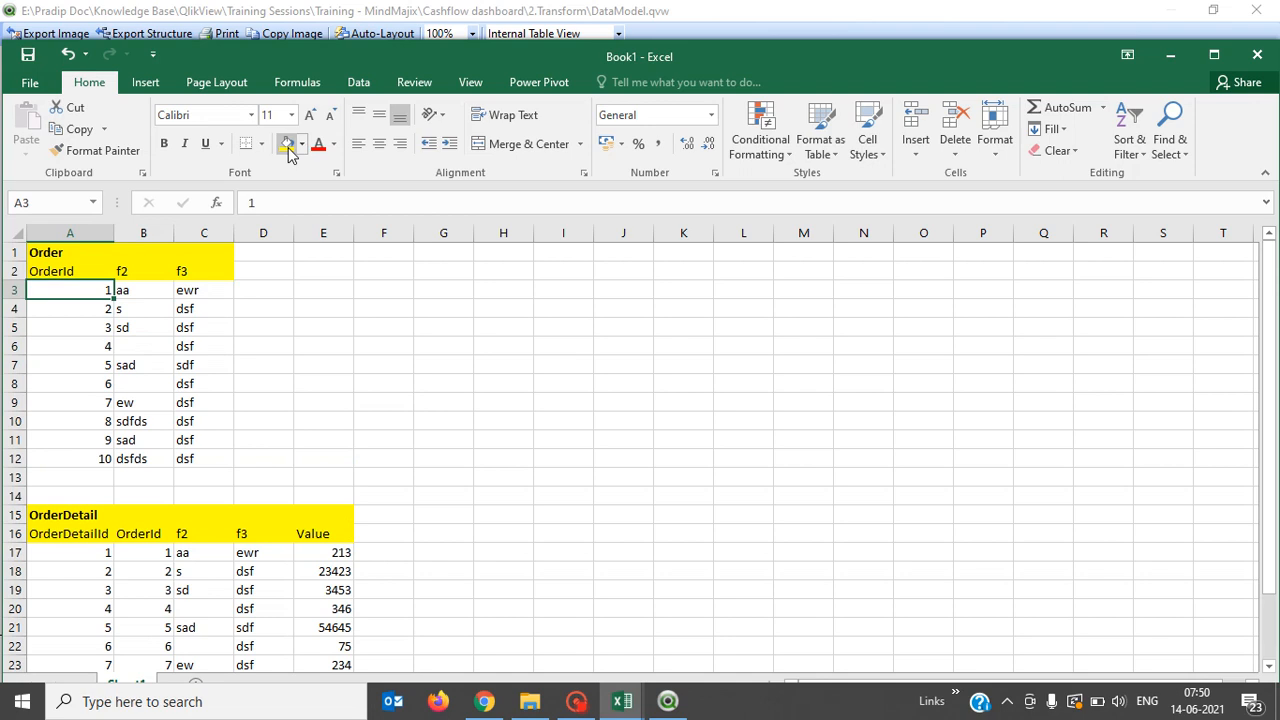
key("Down")
key("Down")
key("Down")
key("Down")
key("Down")
key("Down")
key("Down")
key("Down")
key("Down")
key("Down")
key("Down")
key("Down")
key("Down")
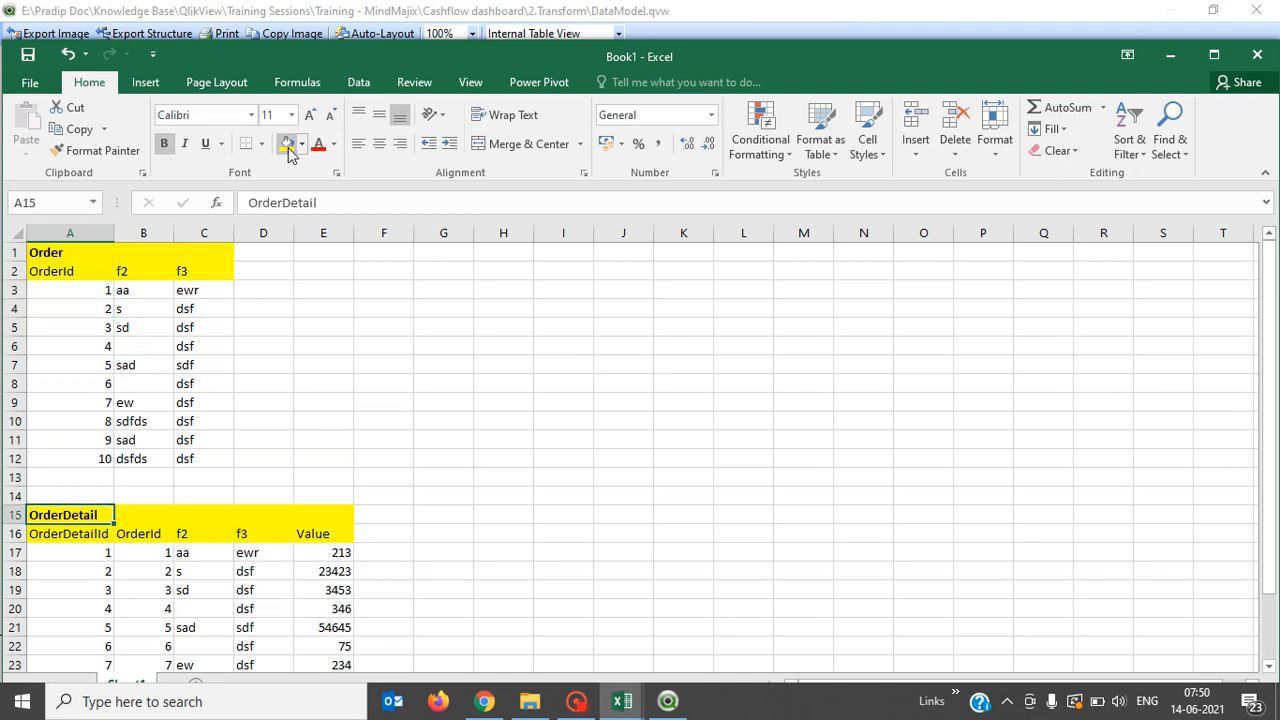
key("Right")
key("shift+Down")
key("shift+Down")
key("shift+Down")
key("shift+Down")
key("shift+Down")
key("shift+Down")
key("shift+Down")
key("shift+Down")
key("shift+Down")
key("shift+Down")
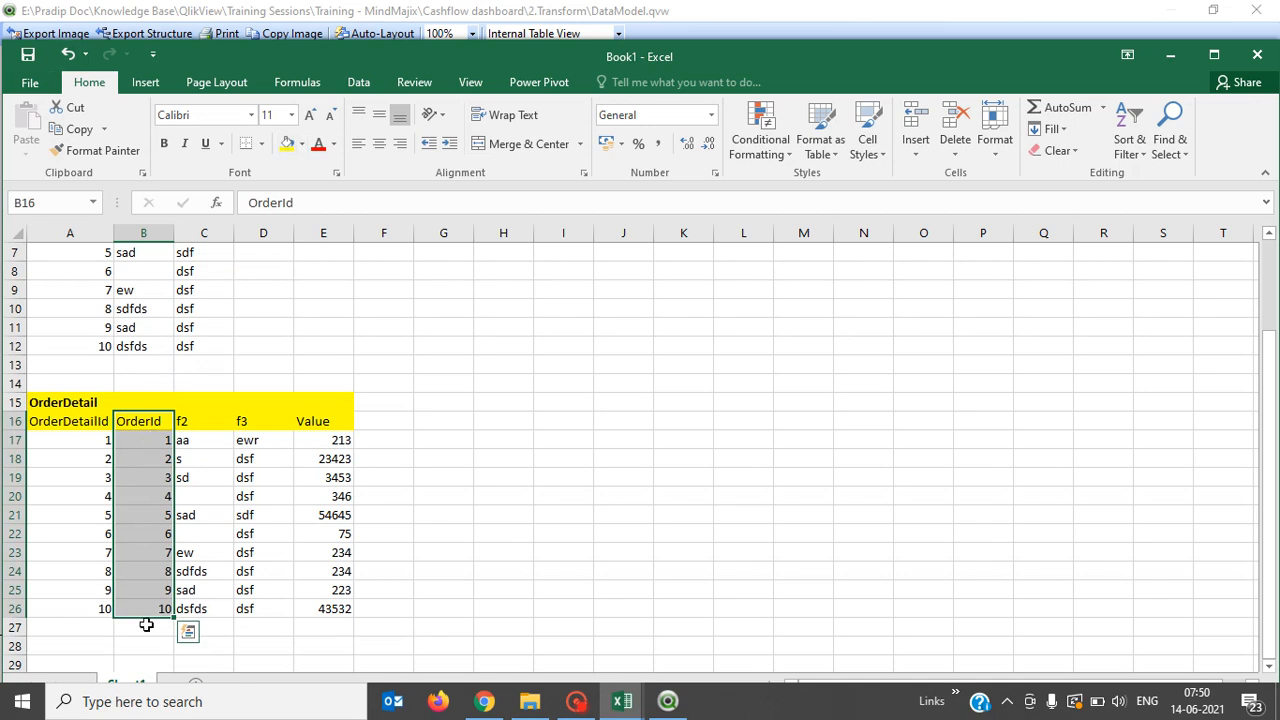
left_click(145, 493)
key("Down")
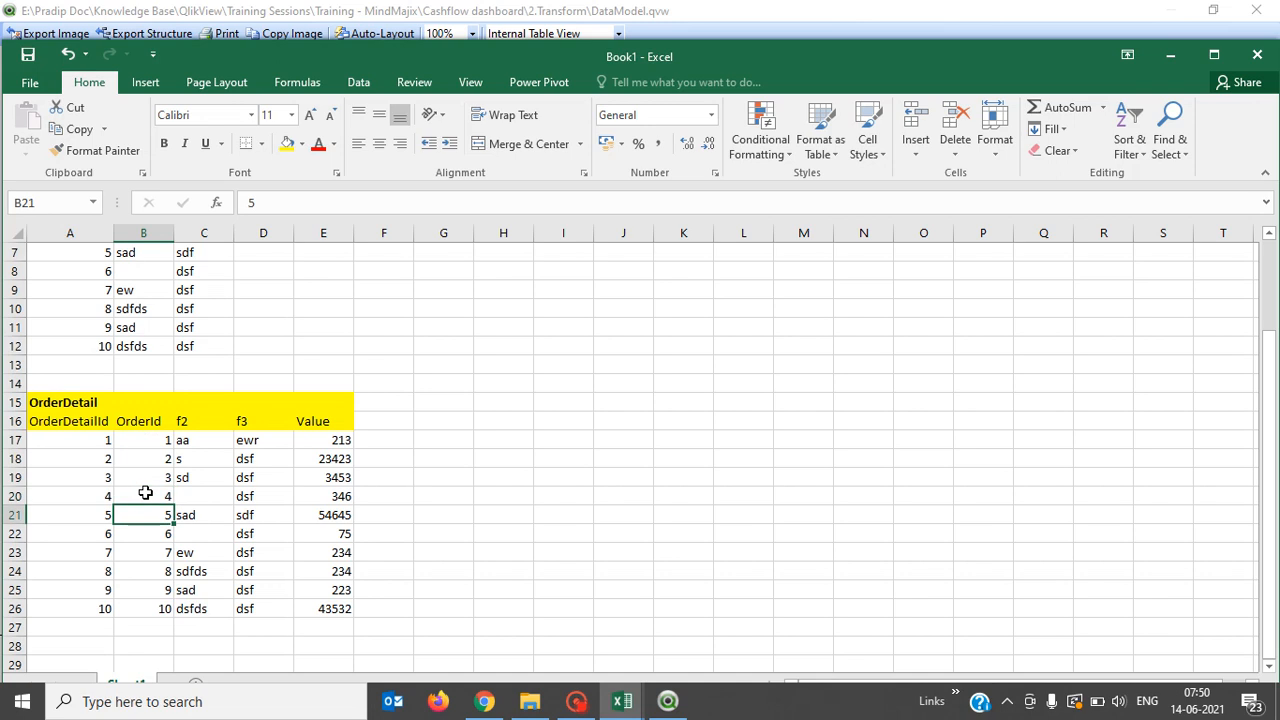
key("Up")
key("Up")
key("Up")
key("Up")
key("shift+Down")
key("shift+Down")
key("shift+Down")
key("shift+Down")
key("shift+Down")
key("shift+Down")
key("shift+Down")
key("shift+Down")
key("shift+Down")
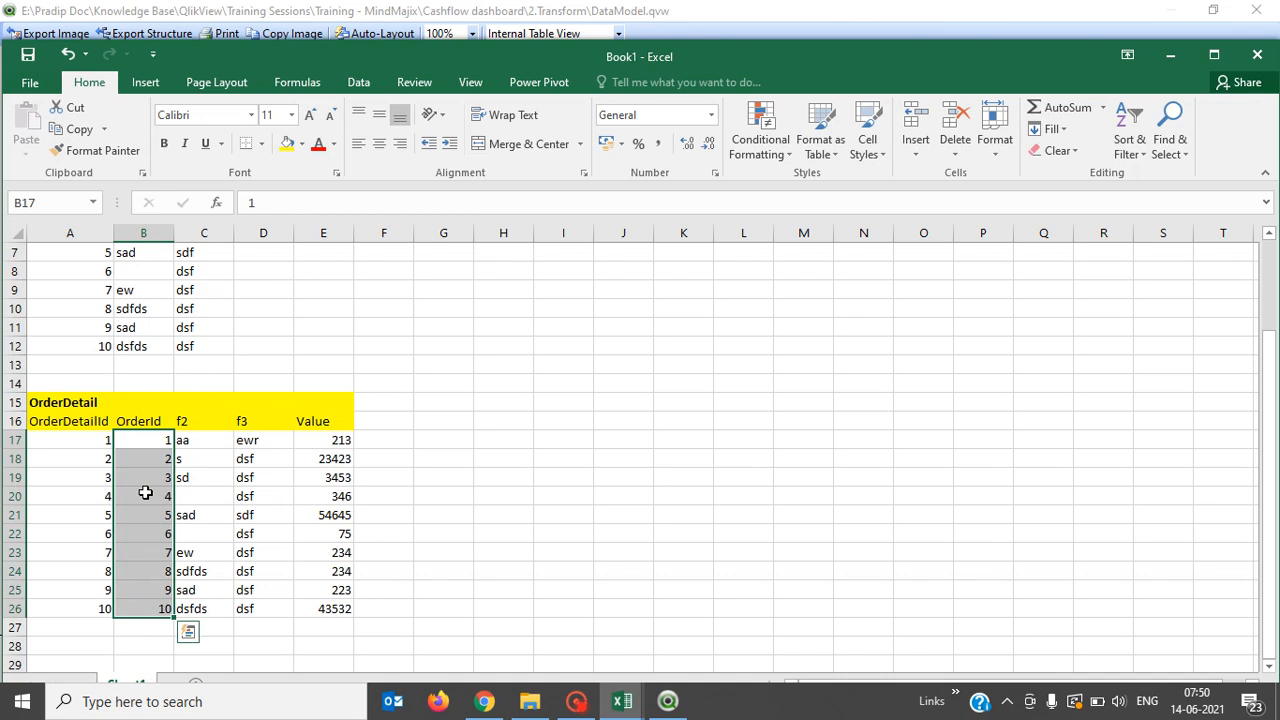
left_click_drag(14, 590, 8, 590)
right_click(8, 590)
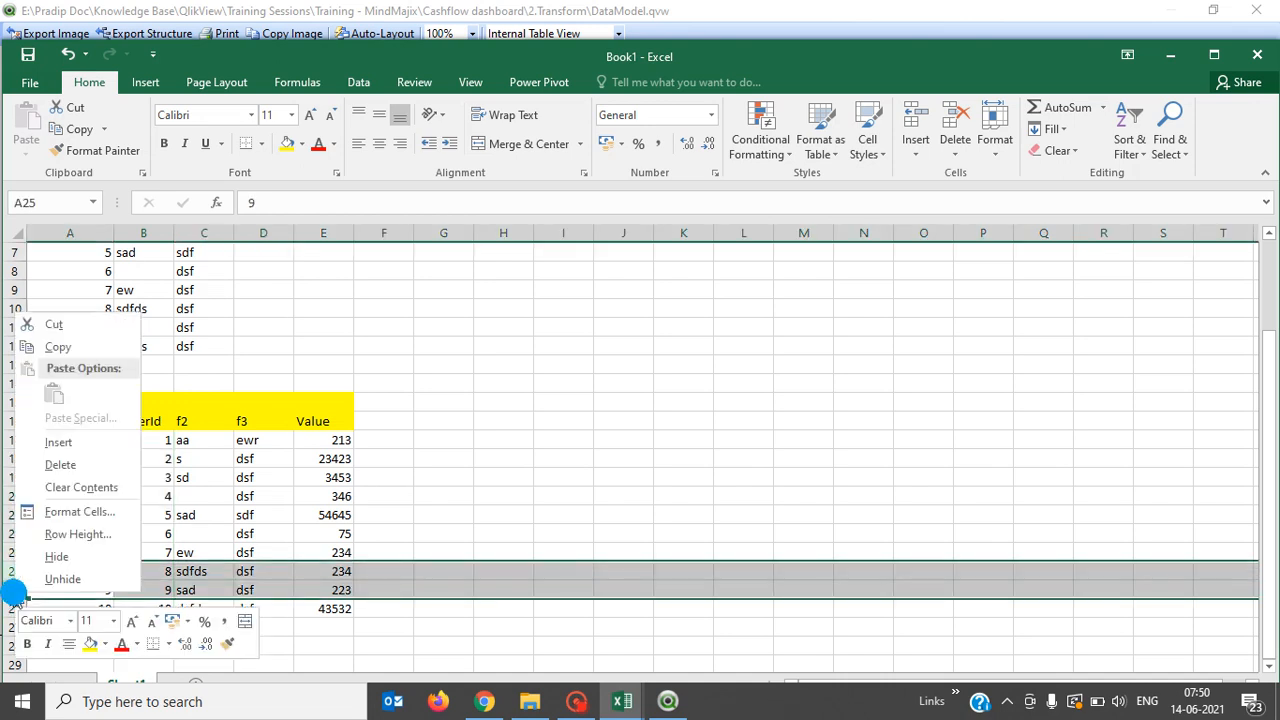
left_click(96, 468)
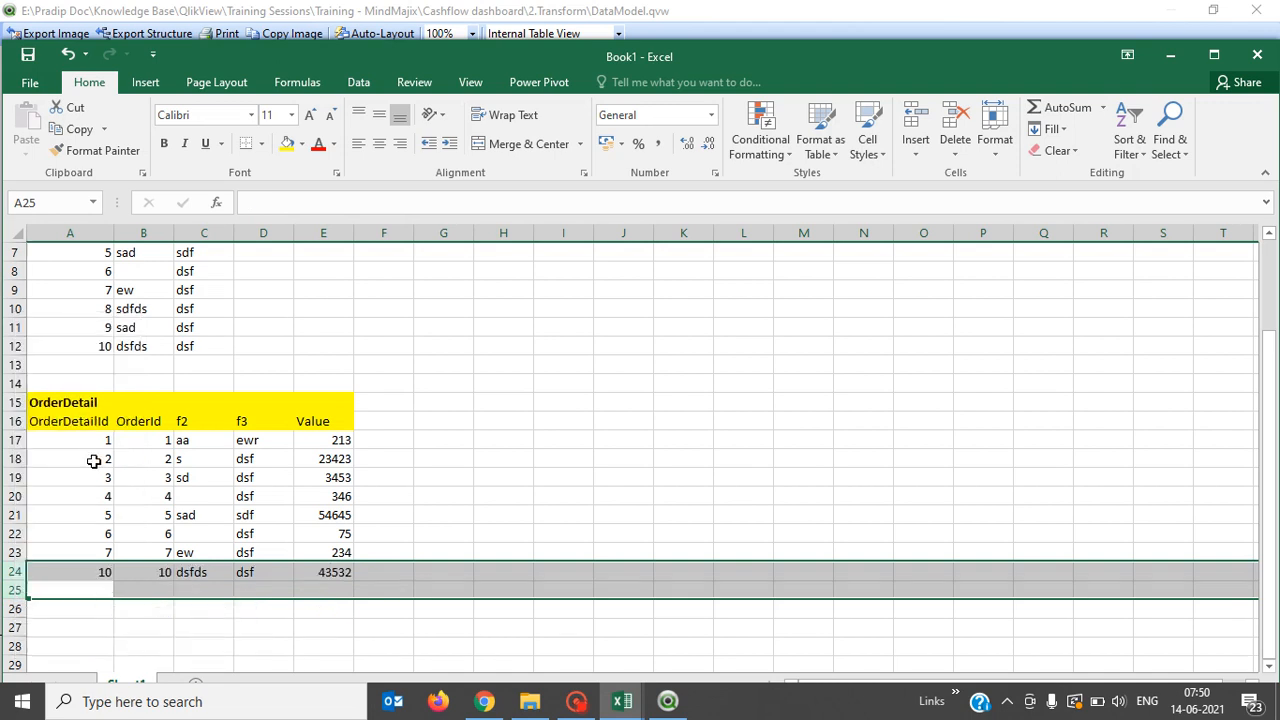
left_click(605, 548)
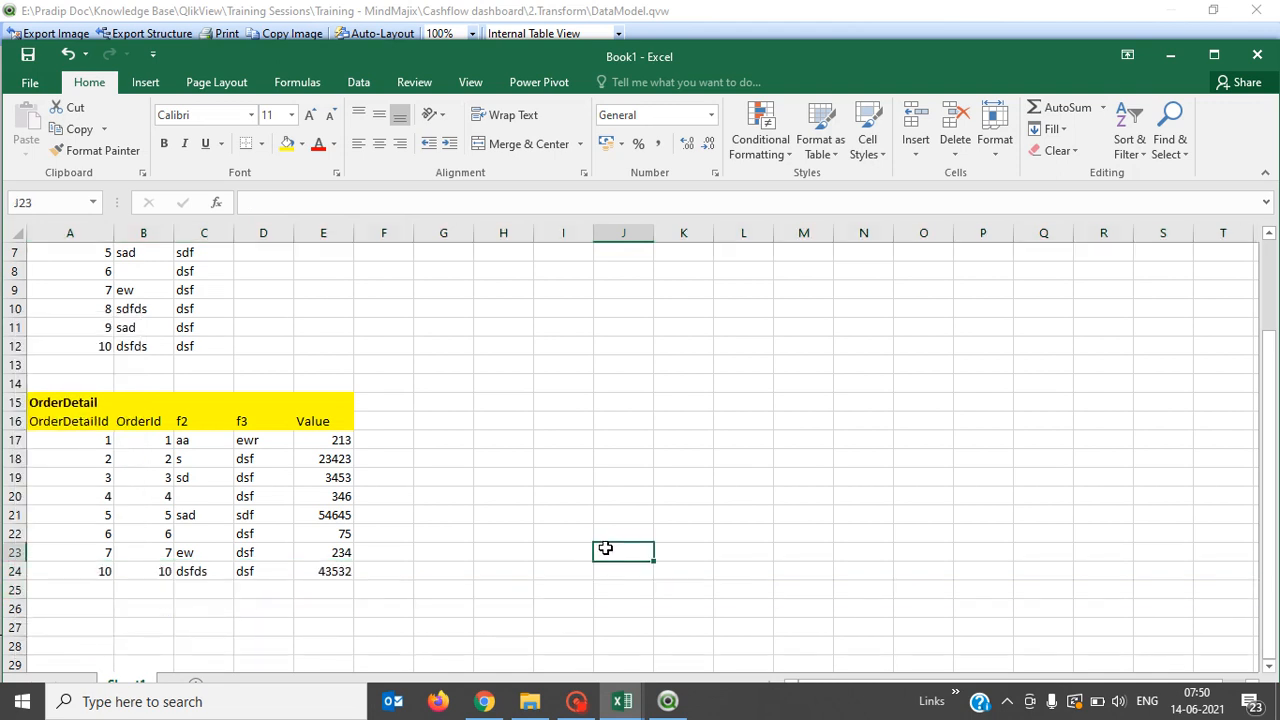
left_click(96, 570)
type("8")
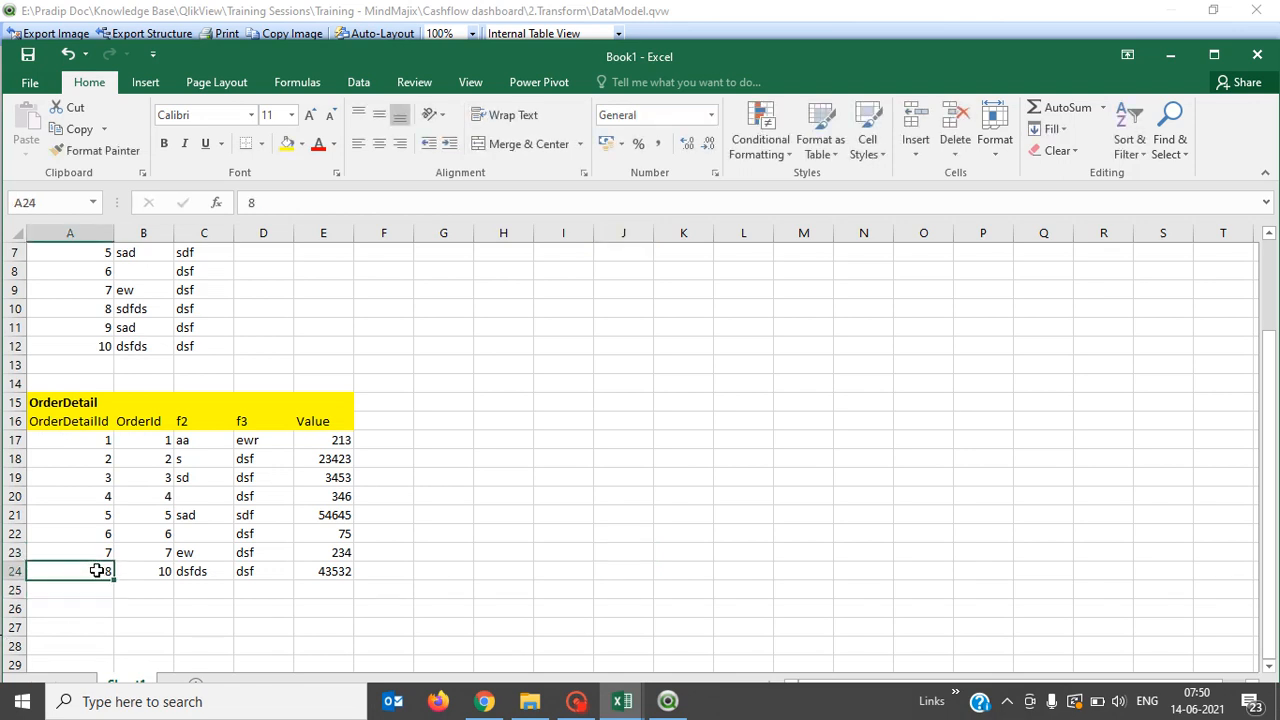
key("Up")
key("Up")
key("Up")
key("Up")
key("Up")
key("Up")
key("Up")
key("Up")
key("Down")
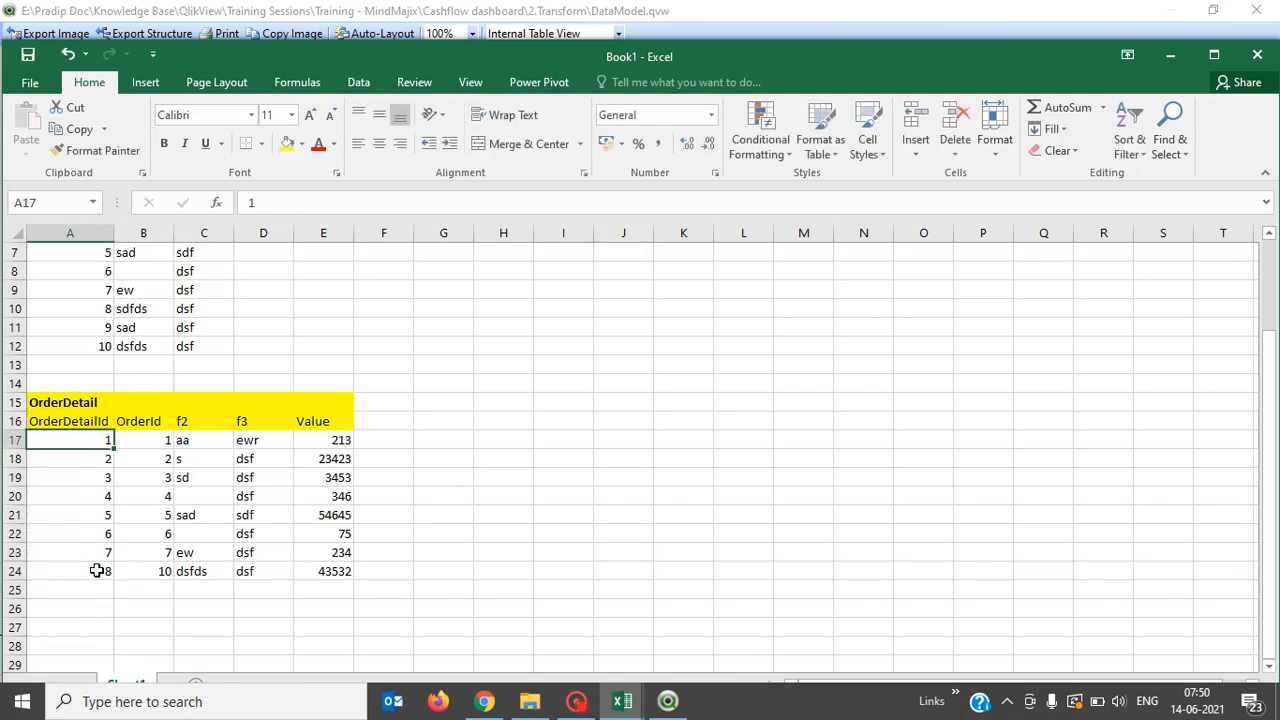
key("shift+Down")
key("shift+Down")
key("shift+Down")
key("shift+Down")
key("shift+Down")
key("shift+Down")
key("shift+Down")
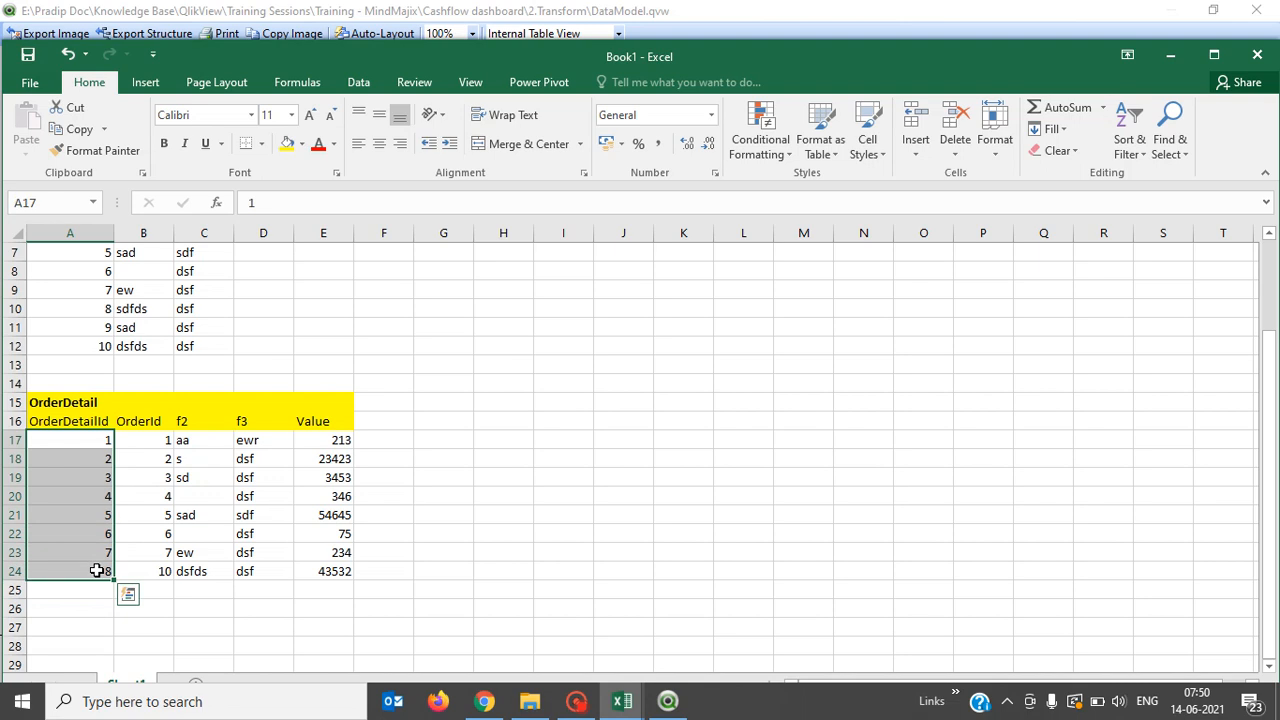
key("Up")
key("Down")
key("Right")
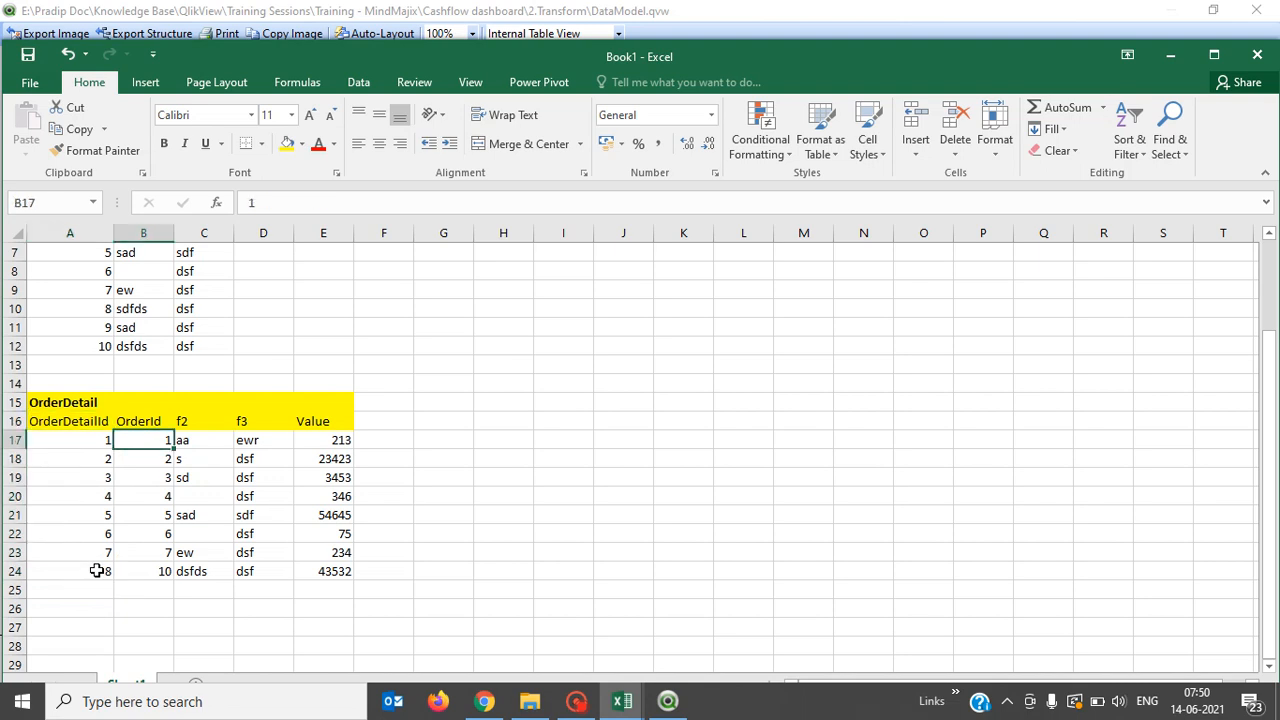
key("shift+Down")
key("shift+Down")
key("shift+Down")
key("shift+Down")
key("shift+Down")
key("shift+Down")
key("shift+Down")
key("Down")
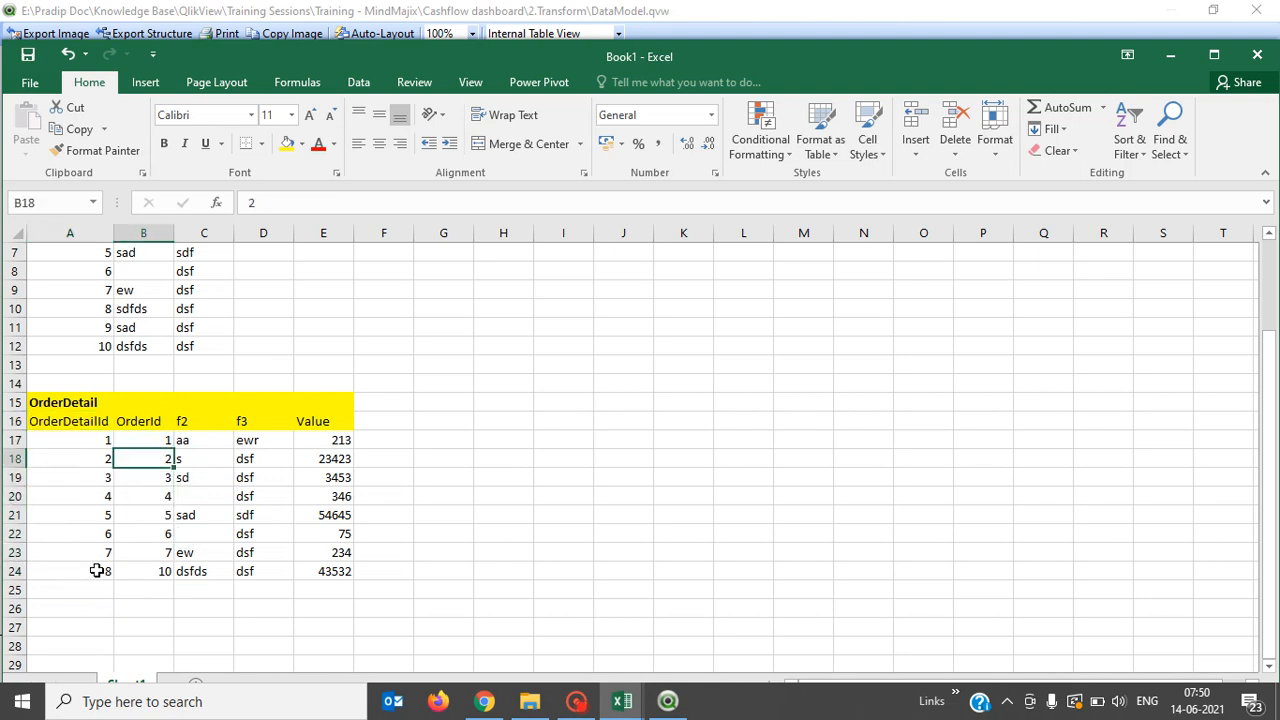
key("Down")
key("Down")
key("Down")
key("Down")
key("Down")
key("Down")
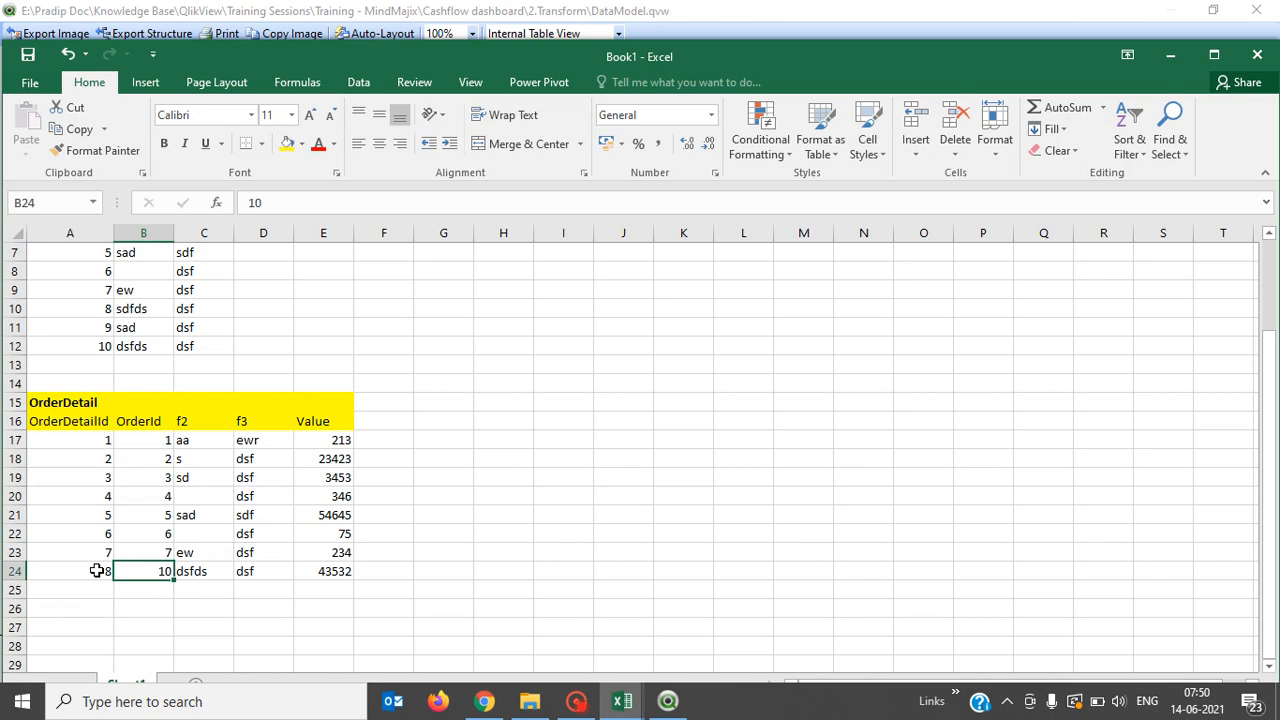
key("Up")
key("Up")
key("Up")
key("Up")
key("Up")
key("Up")
key("Up")
key("Up")
key("Up")
key("Up")
key("Up")
key("Up")
key("Up")
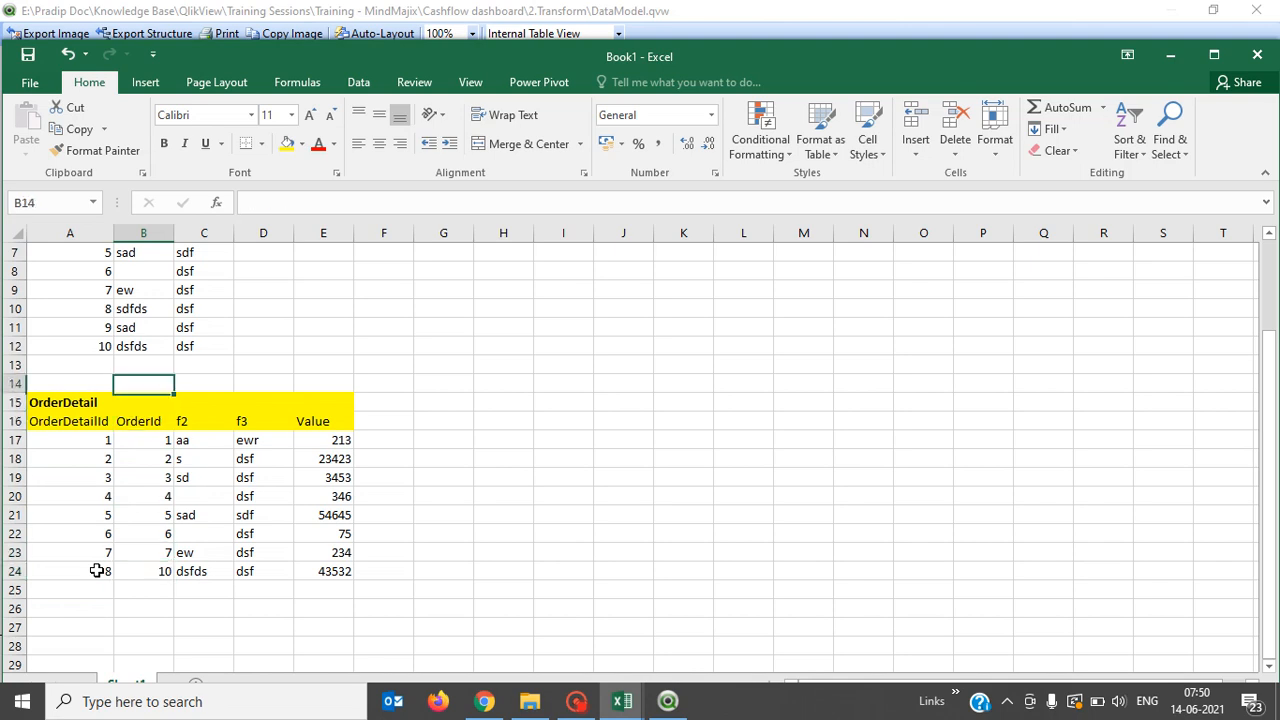
key("Up")
key("Left")
key("shift+Down")
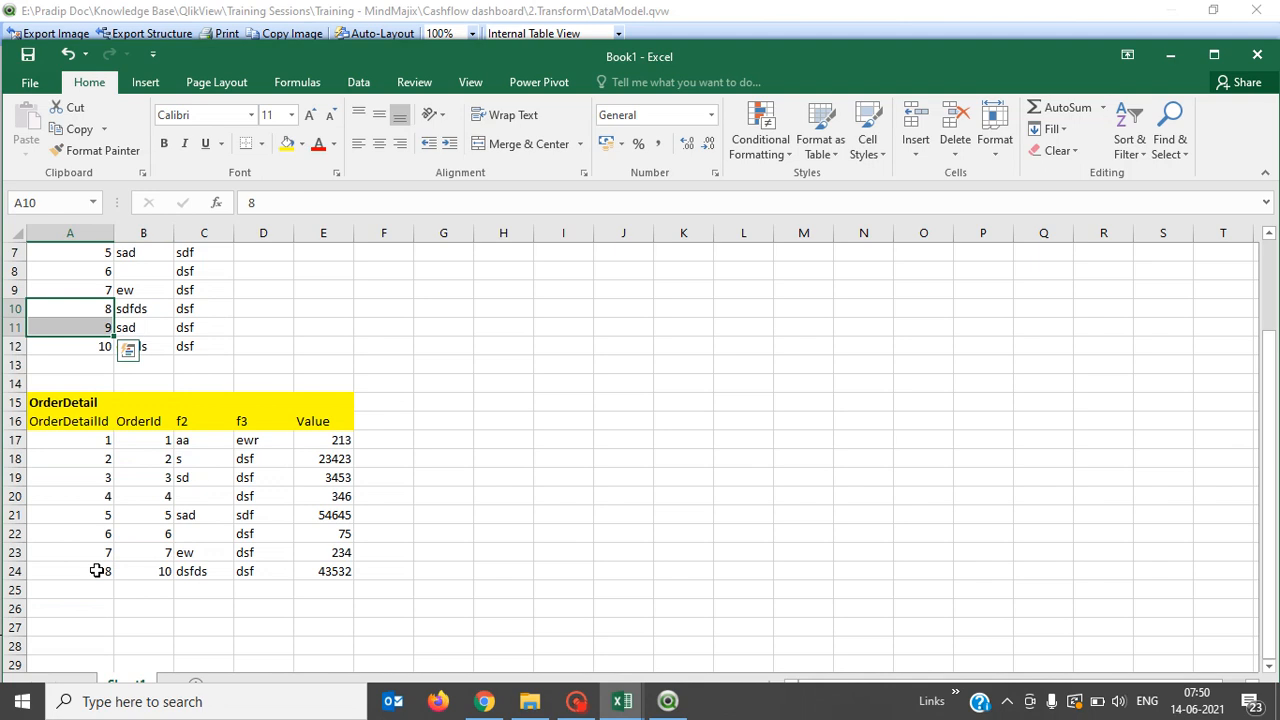
key("shift+Right")
key("shift+Right")
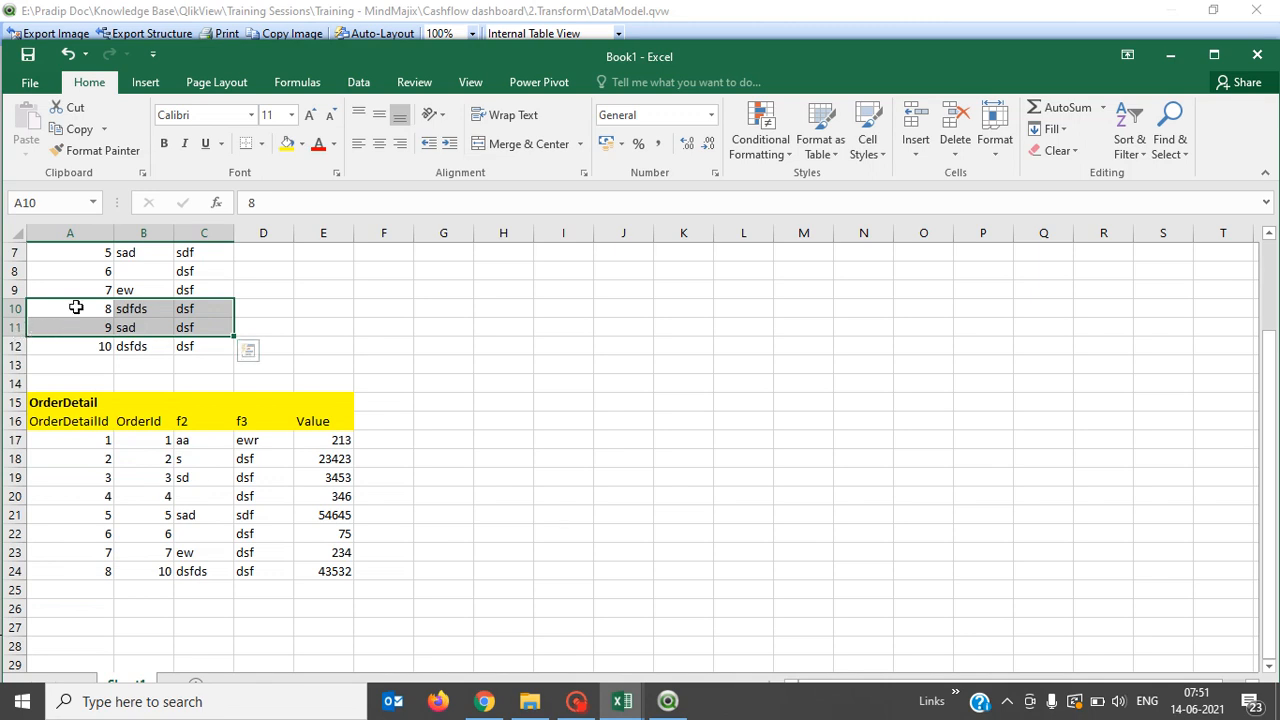
key("Up")
key("Up")
key("Up")
key("Up")
key("Up")
key("Up")
key("Up")
key("Up")
key("Up")
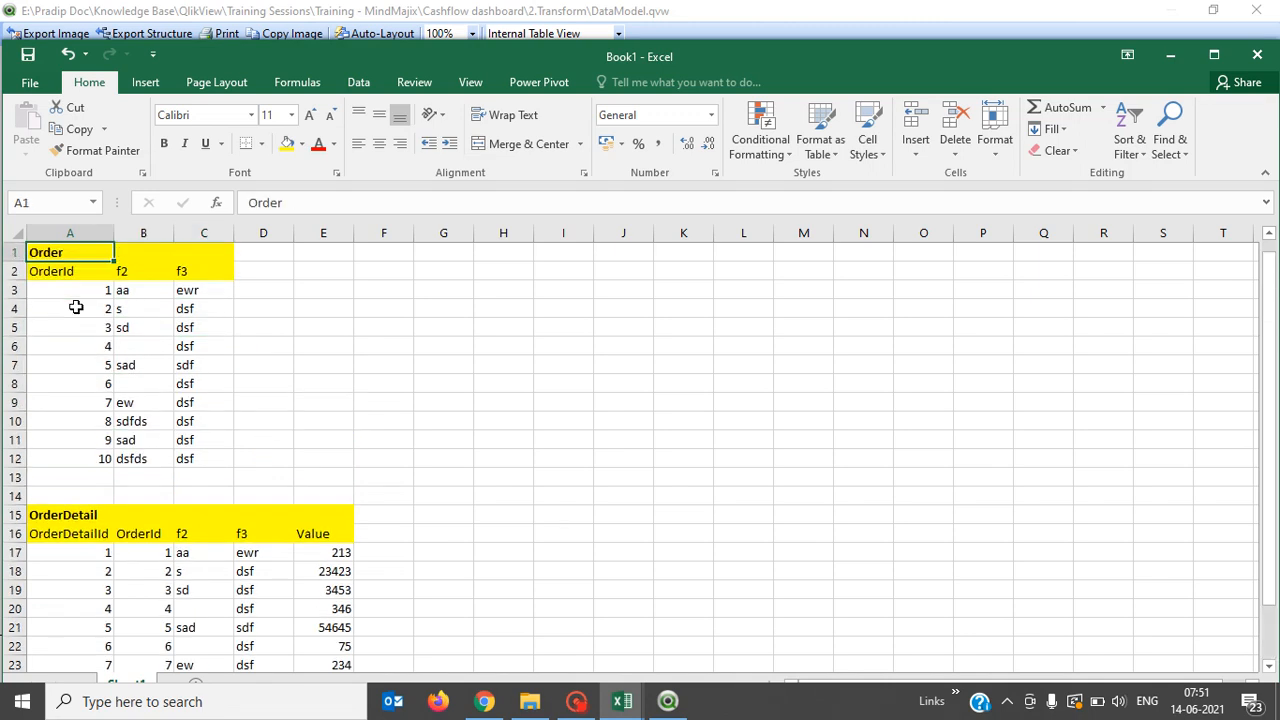
key("Down")
key("Down")
key("Down")
key("Down")
key("Down")
key("Down")
key("Down")
key("Down")
key("Down")
key("Down")
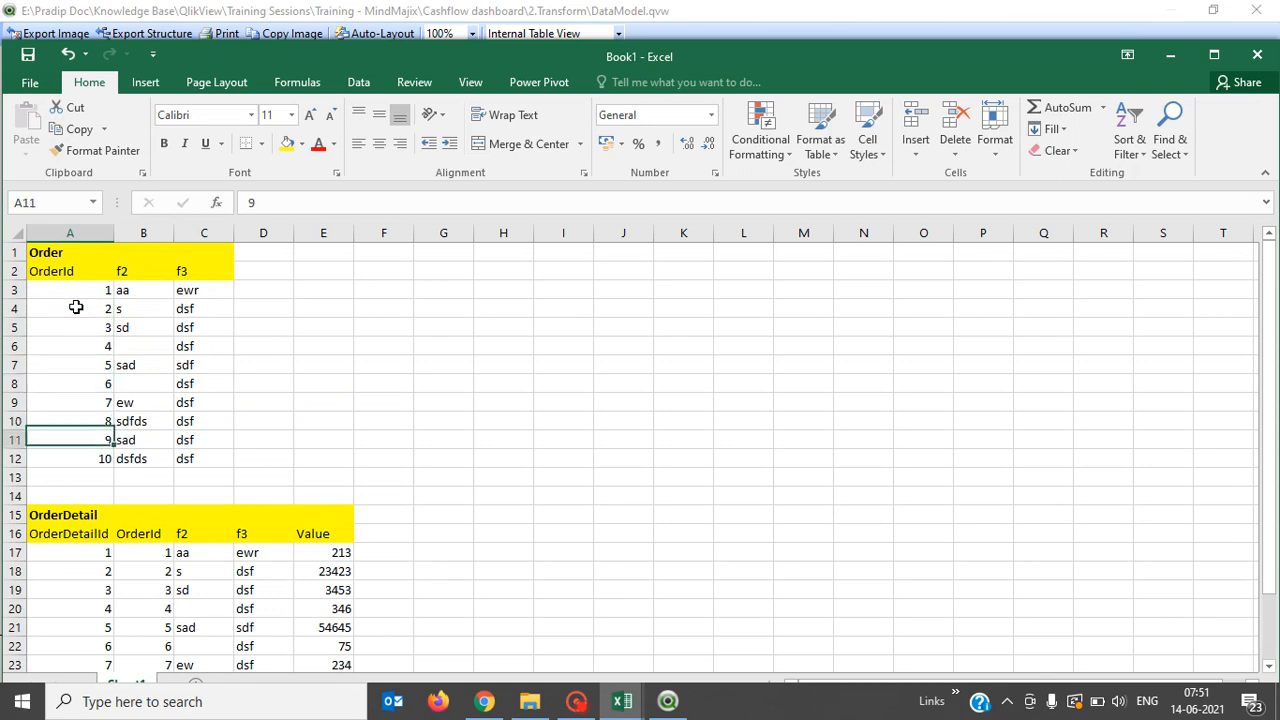
key("Up")
key("Up")
key("Up")
key("Up")
key("Up")
key("Up")
key("Up")
key("Up")
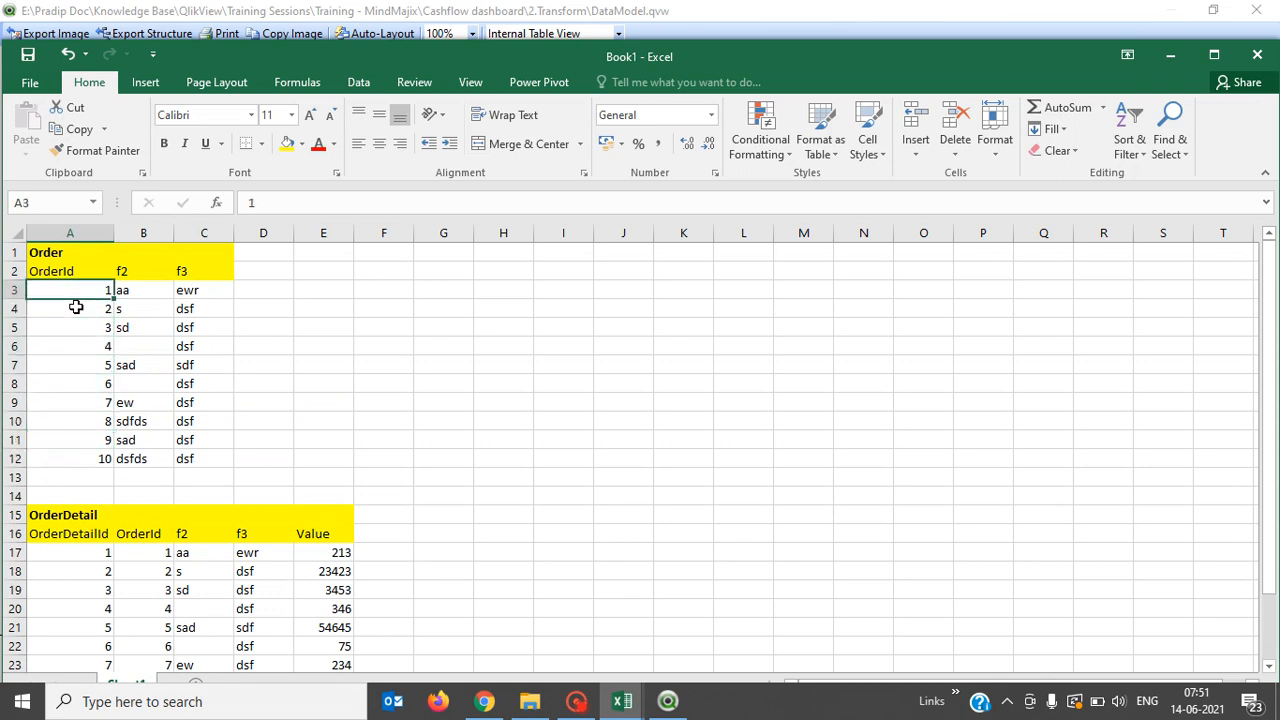
key("shift+Down")
key("shift+Down")
key("shift+Down")
key("shift+Down")
key("shift+Down")
key("shift+Down")
key("shift+Down")
key("shift+Down")
key("shift+Down")
key("shift+Down")
key("shift+Down")
key("shift+Up")
key("shift+Up")
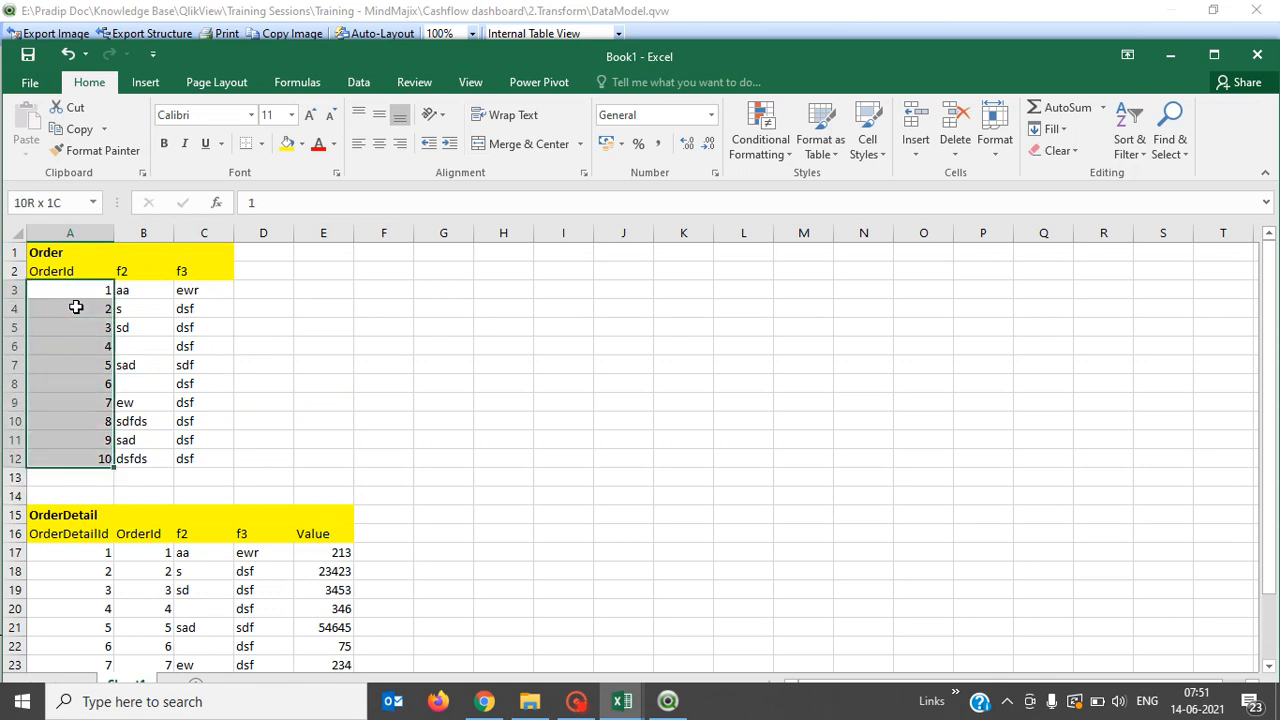
key("shift+Up")
key("shift+Down")
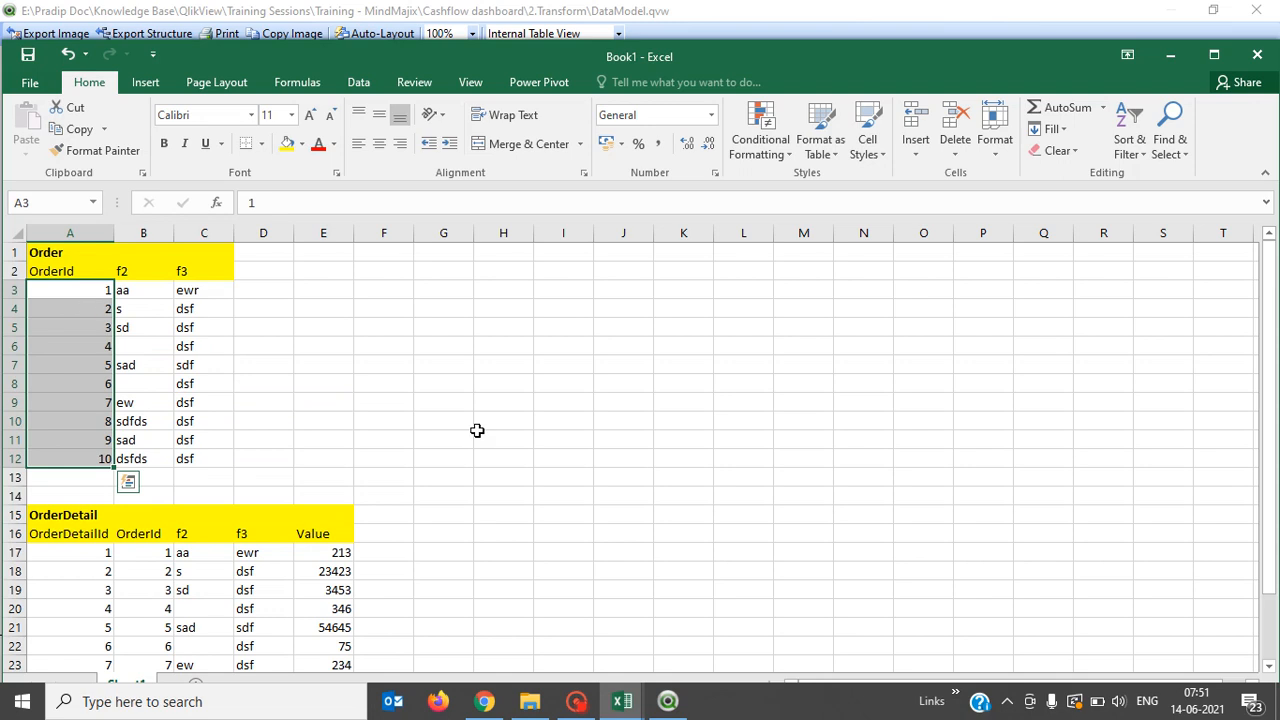
scroll(494, 442, "down", 2)
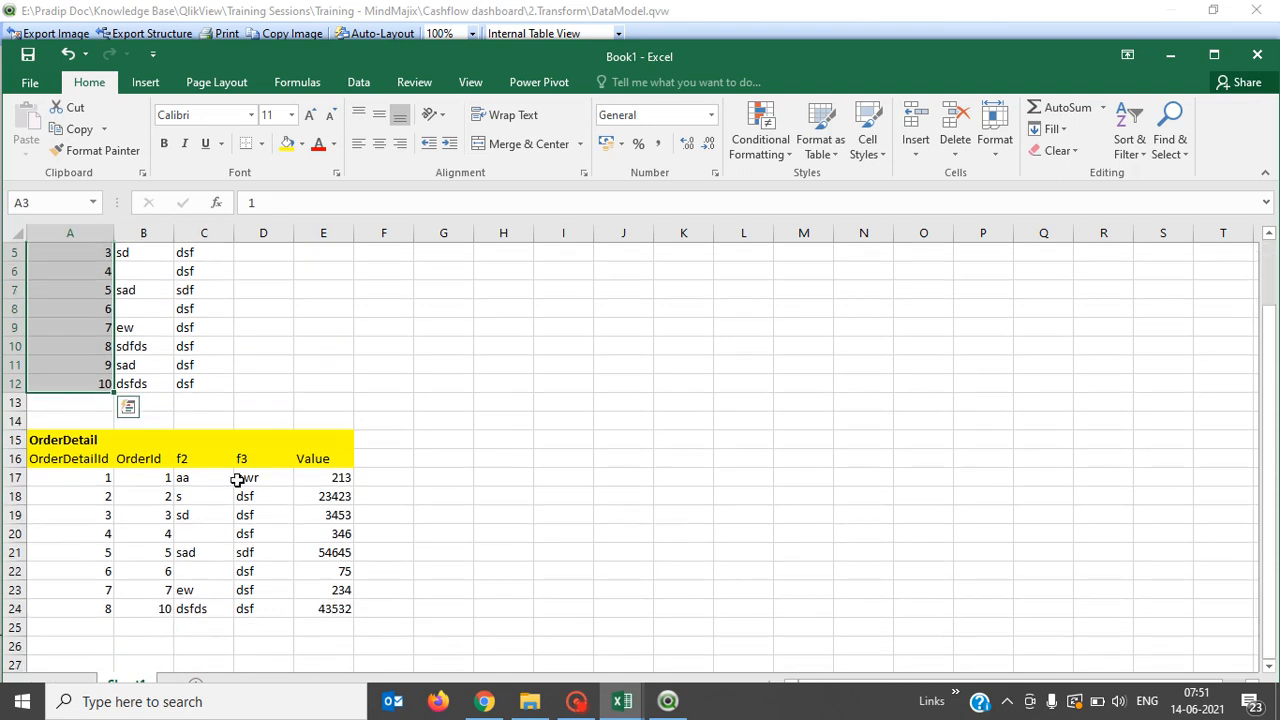
left_click(135, 480)
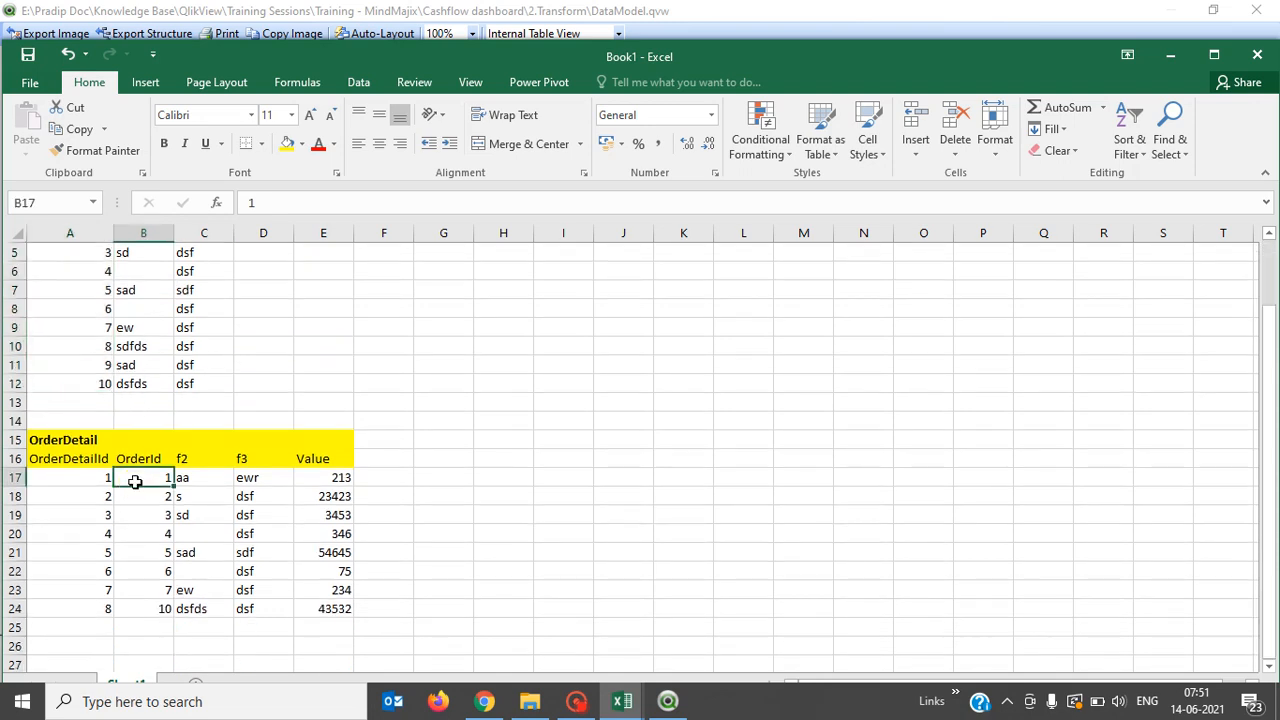
key("Down")
key("Down")
key("Down")
key("Down")
key("Down")
key("Down")
key("Down")
key("Down")
key("Up")
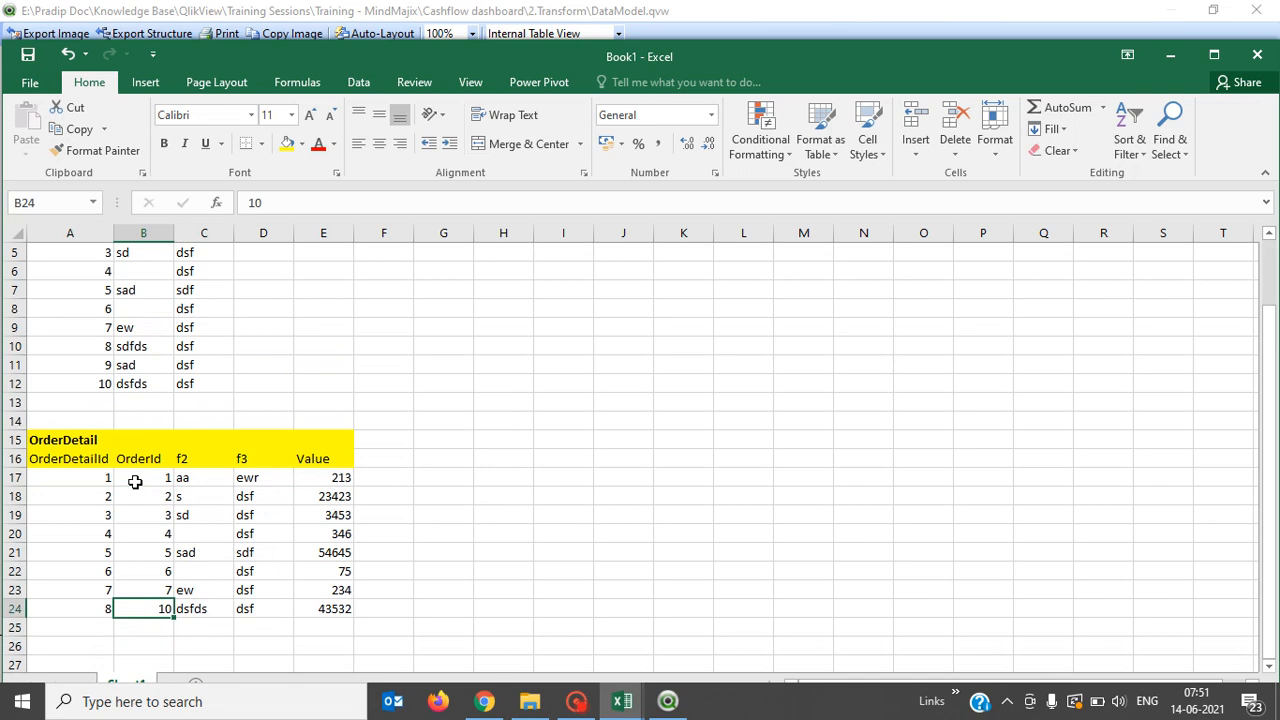
key("Up")
key("Up")
key("Up")
key("Up")
key("Up")
key("Up")
key("Up")
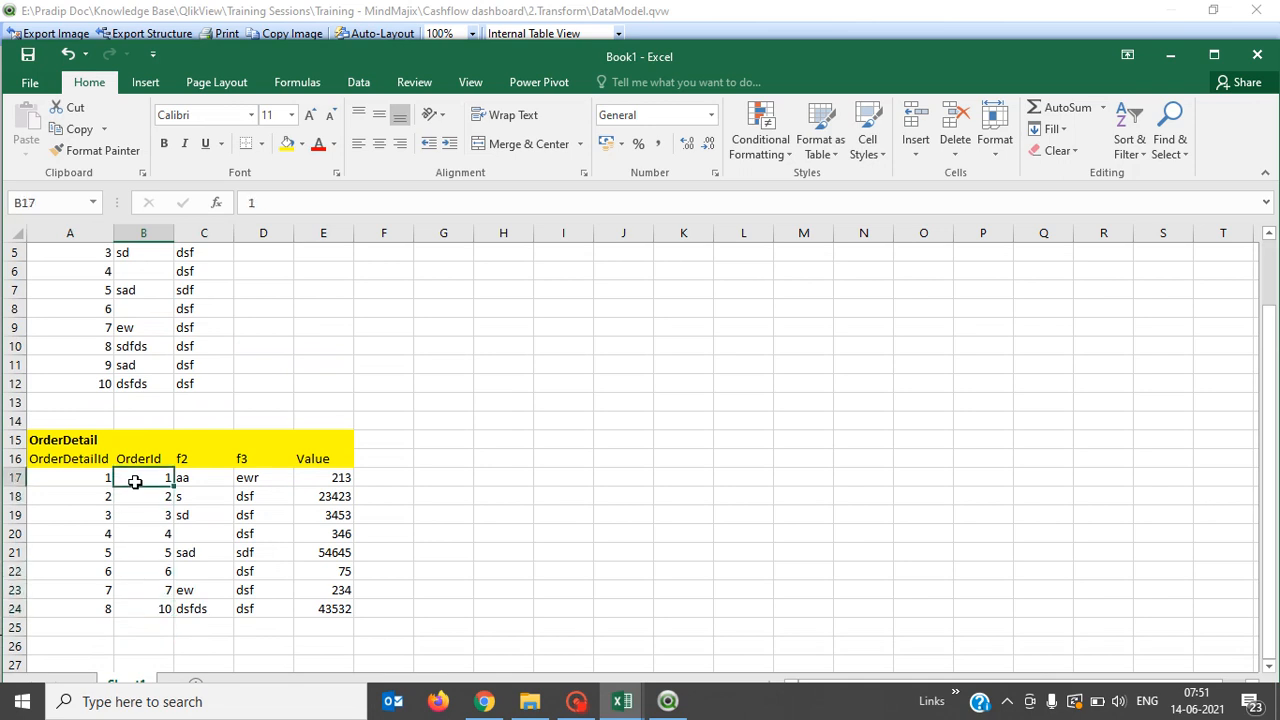
key("shift+Down")
key("shift+Down")
key("shift+Down")
key("shift+Down")
key("shift+Down")
key("shift+Down")
key("shift+Down")
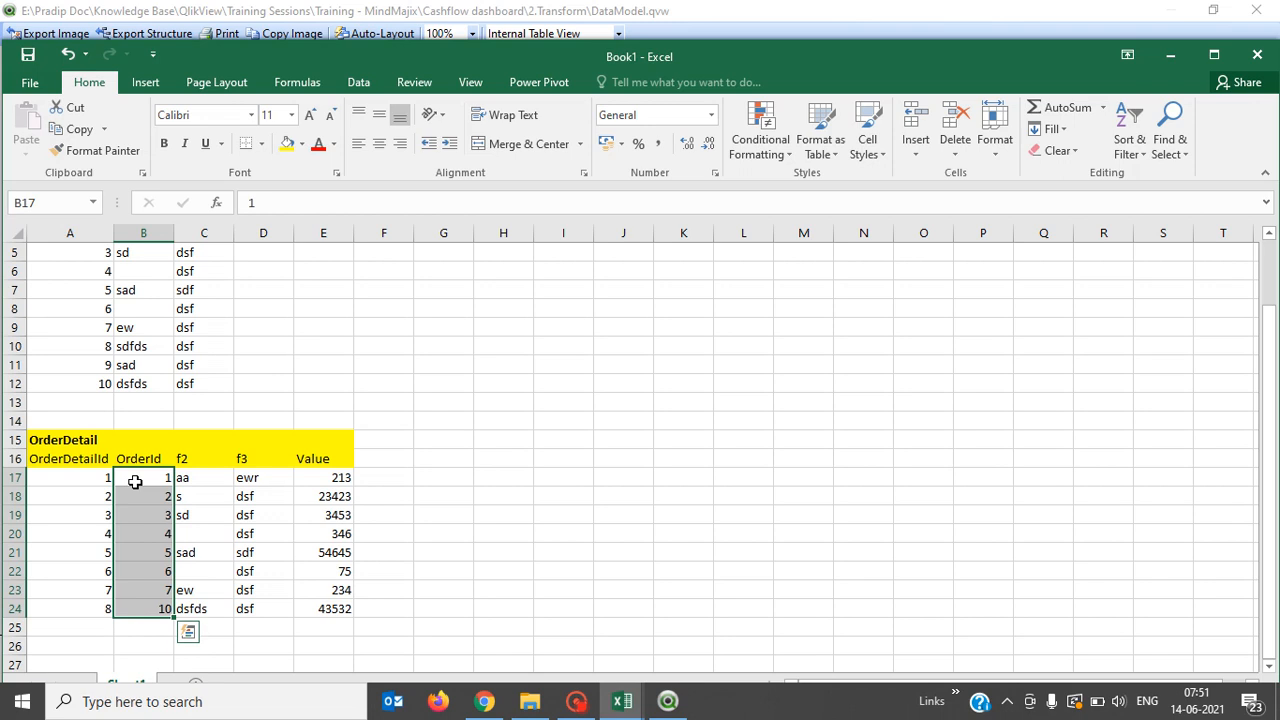
key("Up")
key("Up")
key("Up")
key("Up")
key("Up")
key("Up")
key("Up")
key("Up")
key("Up")
key("Up")
key("Up")
key("Up")
key("Up")
key("Up")
key("Up")
key("Up")
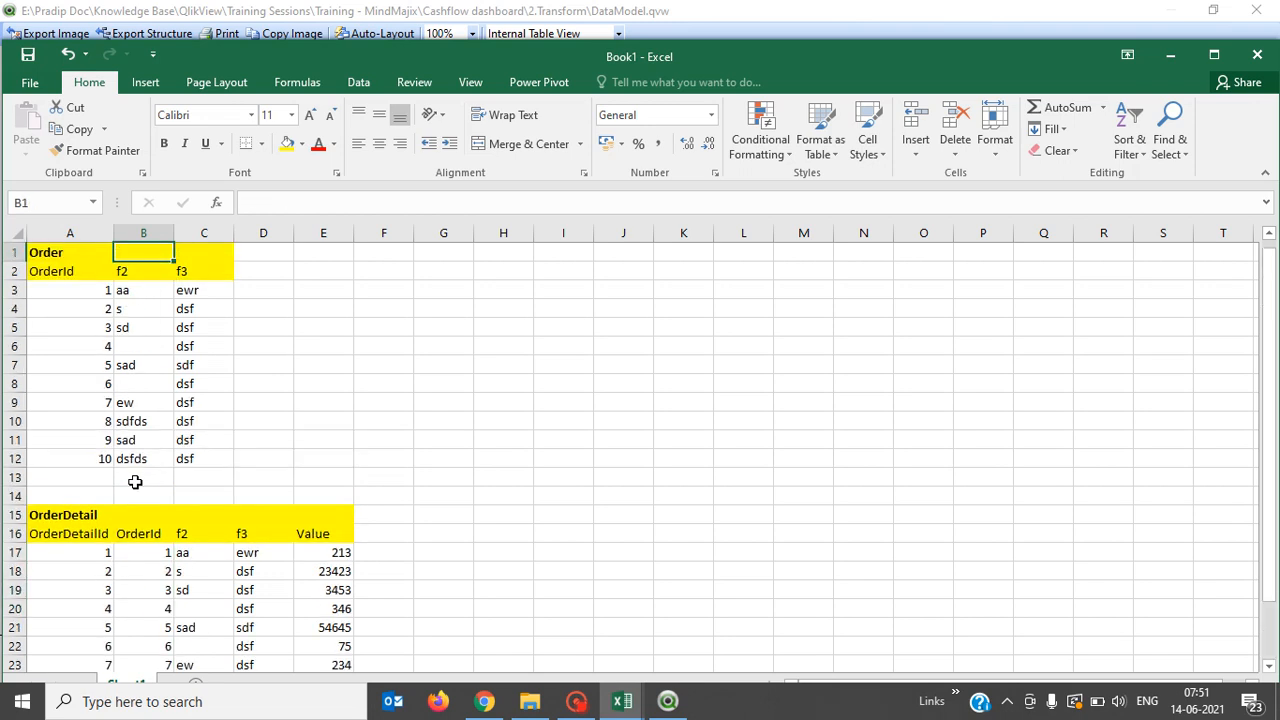
key("Left")
key("Down")
key("Down")
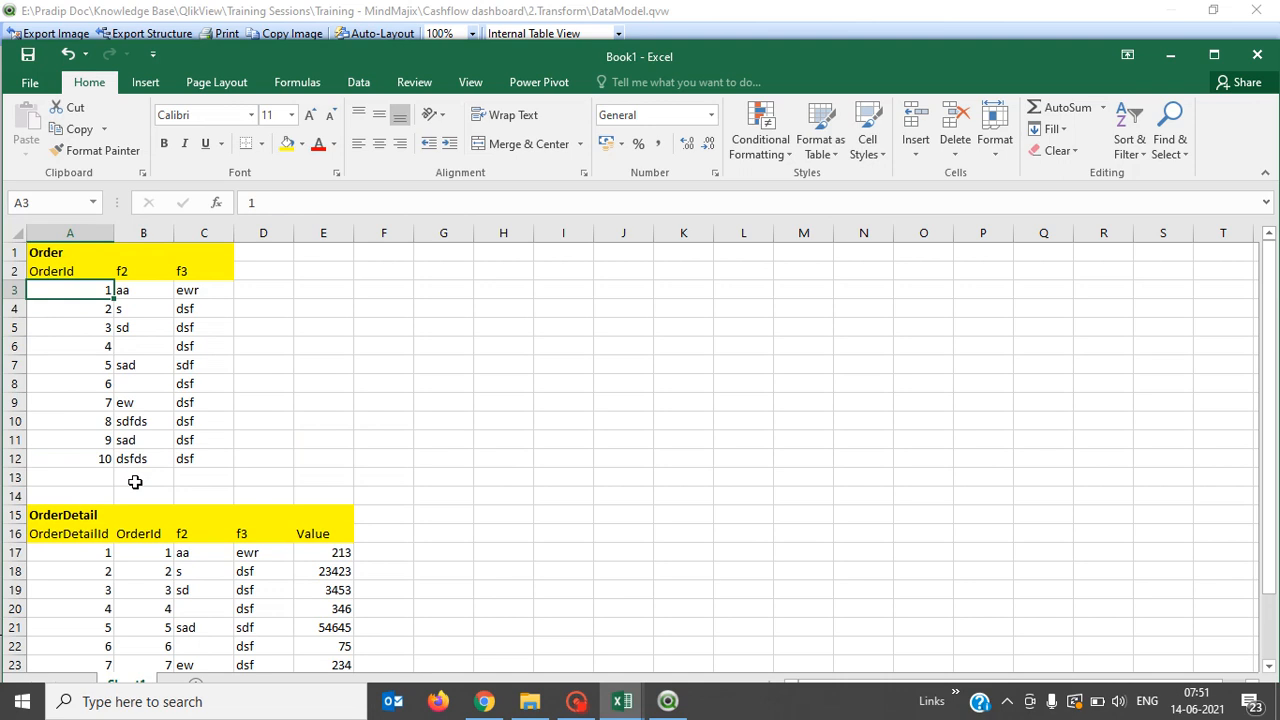
key("Up")
key("Up")
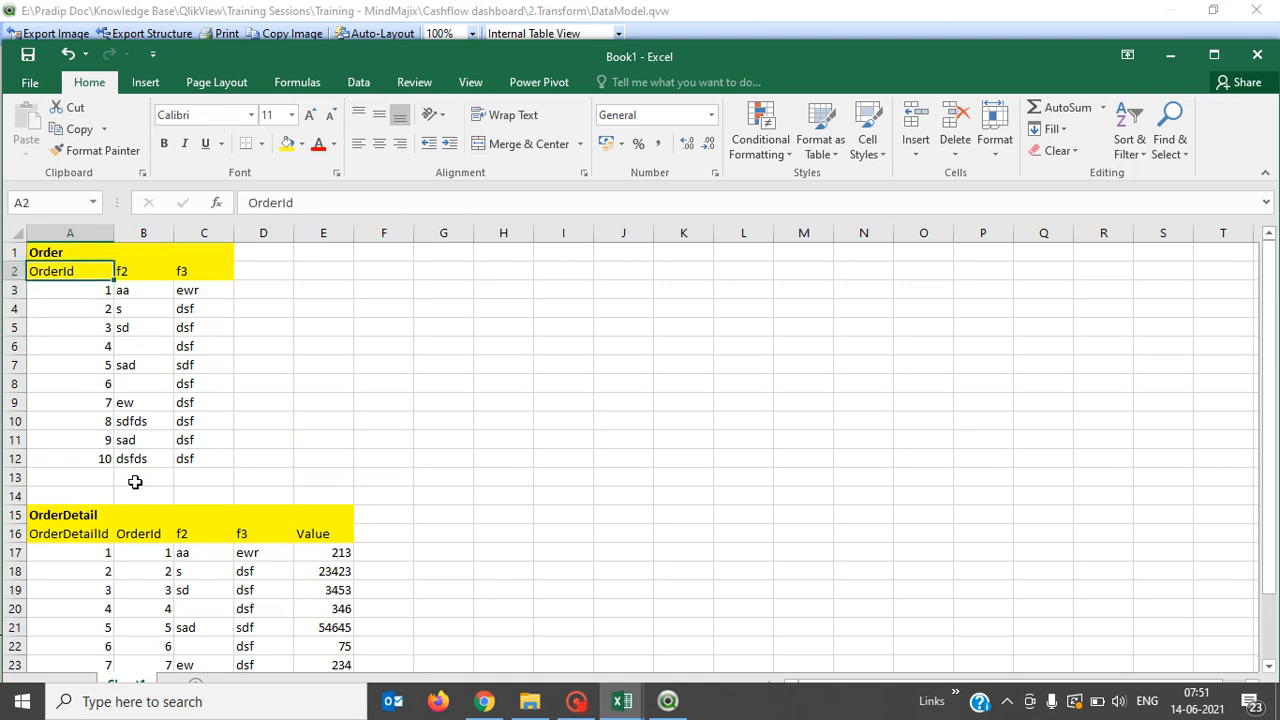
key("Down")
key("Down")
key("Down")
key("Down")
key("Down")
key("Down")
key("Down")
key("Down")
key("Down")
key("Down")
key("Down")
key("Down")
key("Down")
key("Down")
key("Down")
key("Down")
key("Down")
key("Down")
key("Down")
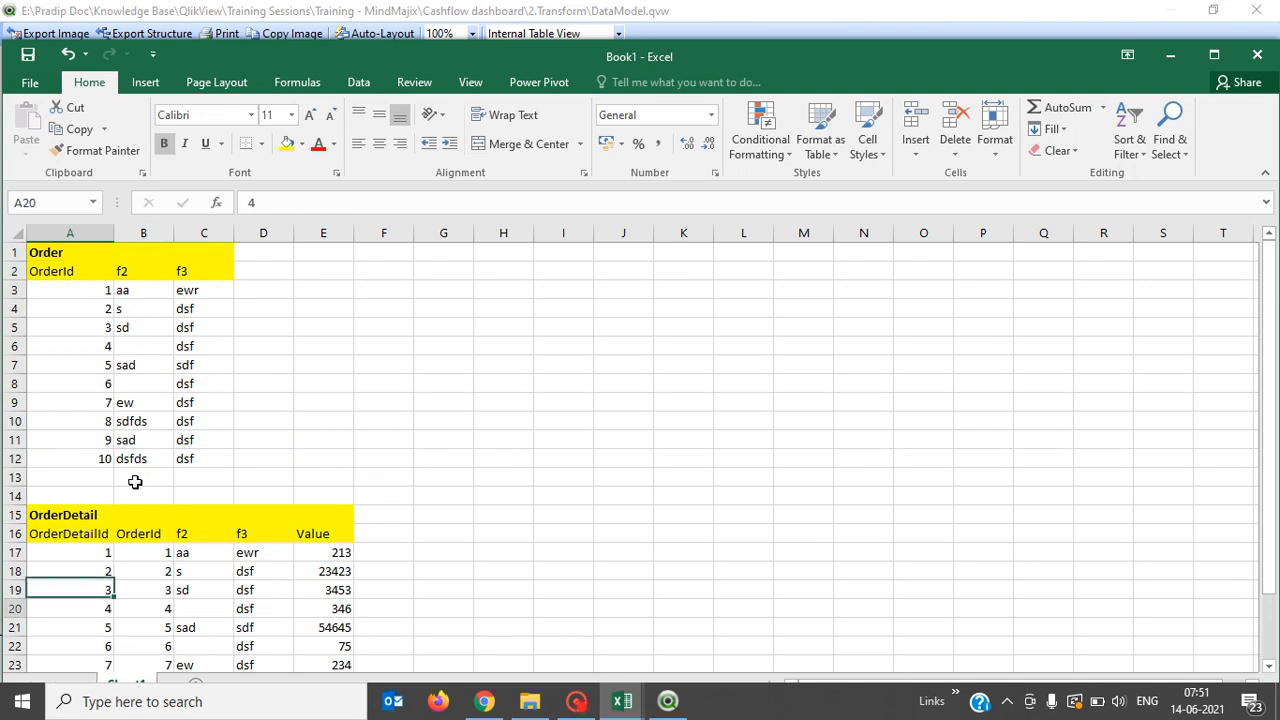
key("Up")
key("Up")
key("Up")
key("Up")
key("Right")
key("shift+Down")
key("shift+Down")
key("shift+Down")
key("shift+Down")
key("shift+Down")
key("shift+Down")
key("shift+Down")
key("shift+Down")
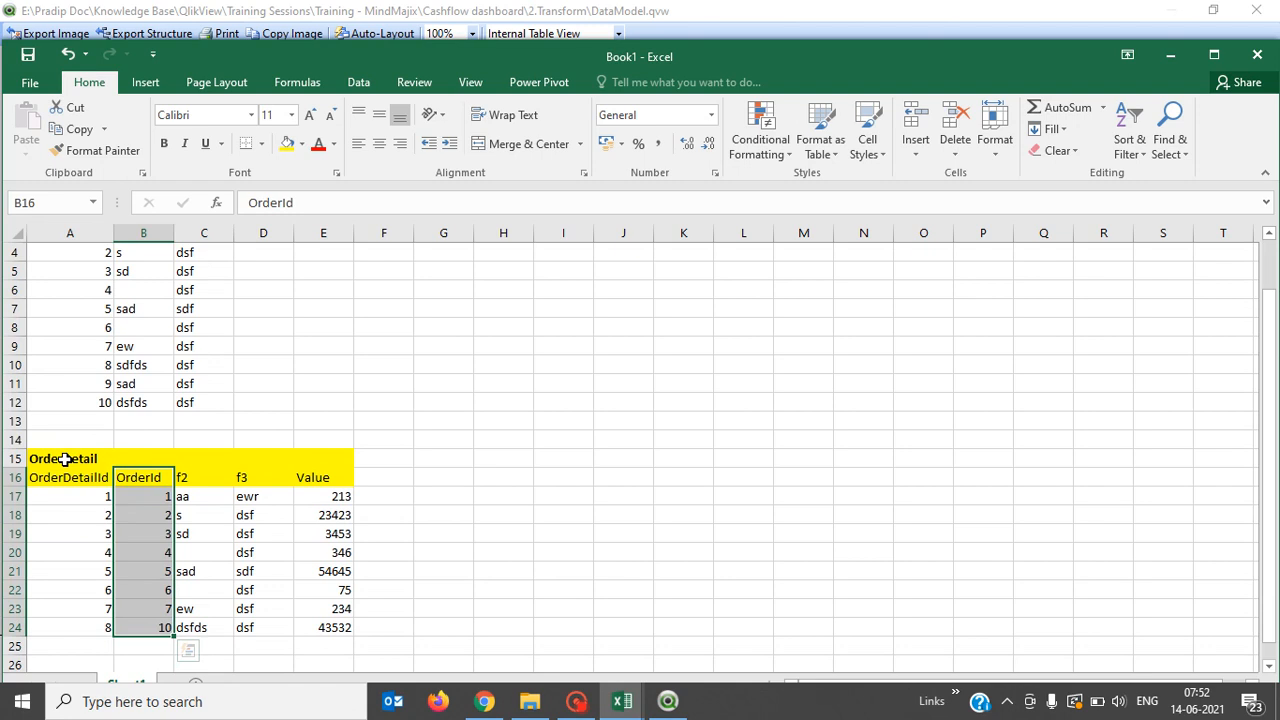
left_click(75, 365)
key("Up")
key("Up")
key("Up")
key("Up")
key("Up")
key("Up")
key("Up")
key("Up")
key("Up")
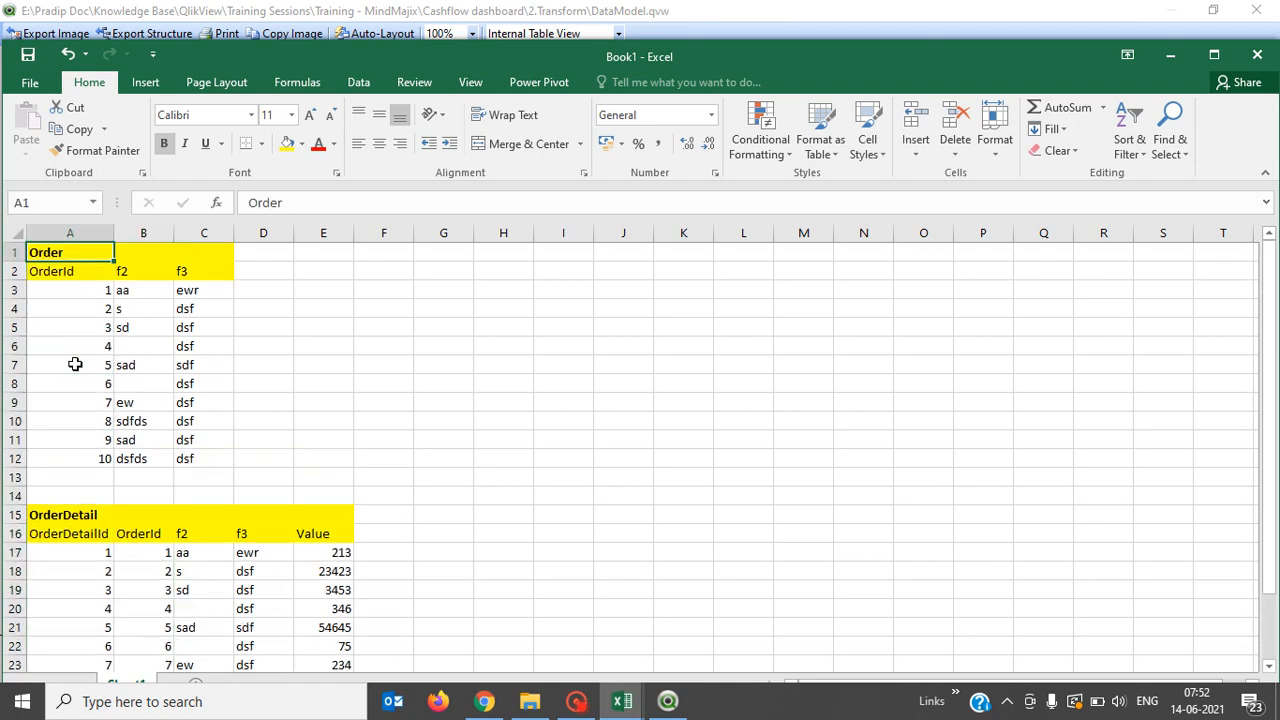
key("Down")
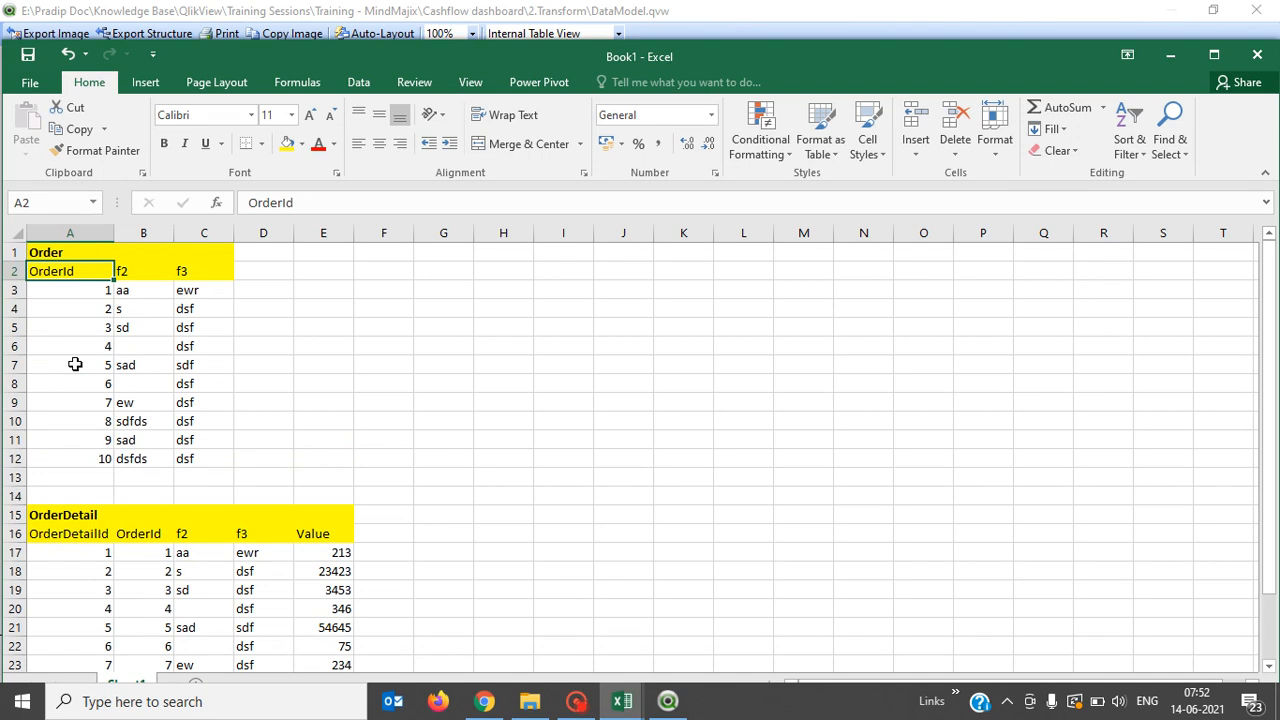
key("shift+Down")
key("shift+Down")
key("shift+Down")
key("shift+Down")
key("shift+Down")
key("shift+Down")
key("shift+Down")
key("shift+Down")
key("shift+Down")
key("shift+Down")
key("shift+Down")
key("shift+Down")
key("shift+Up")
key("shift+Up")
key("shift+Up")
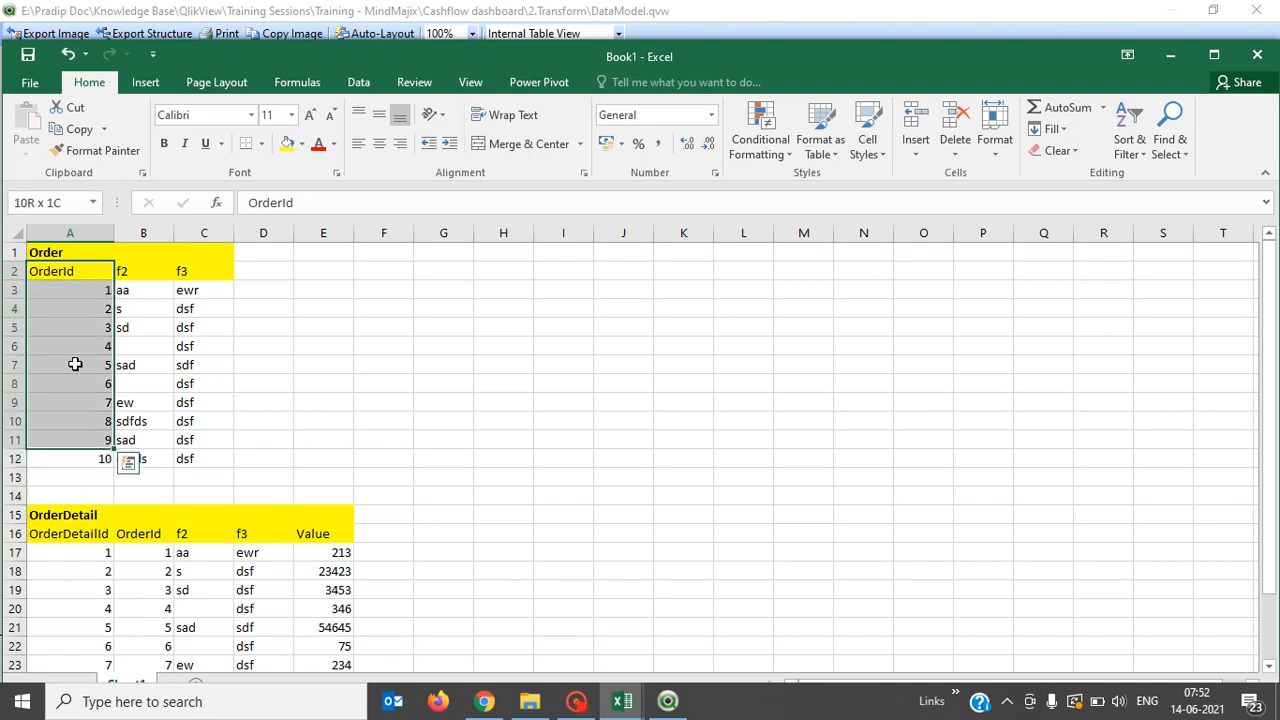
key("shift+Down")
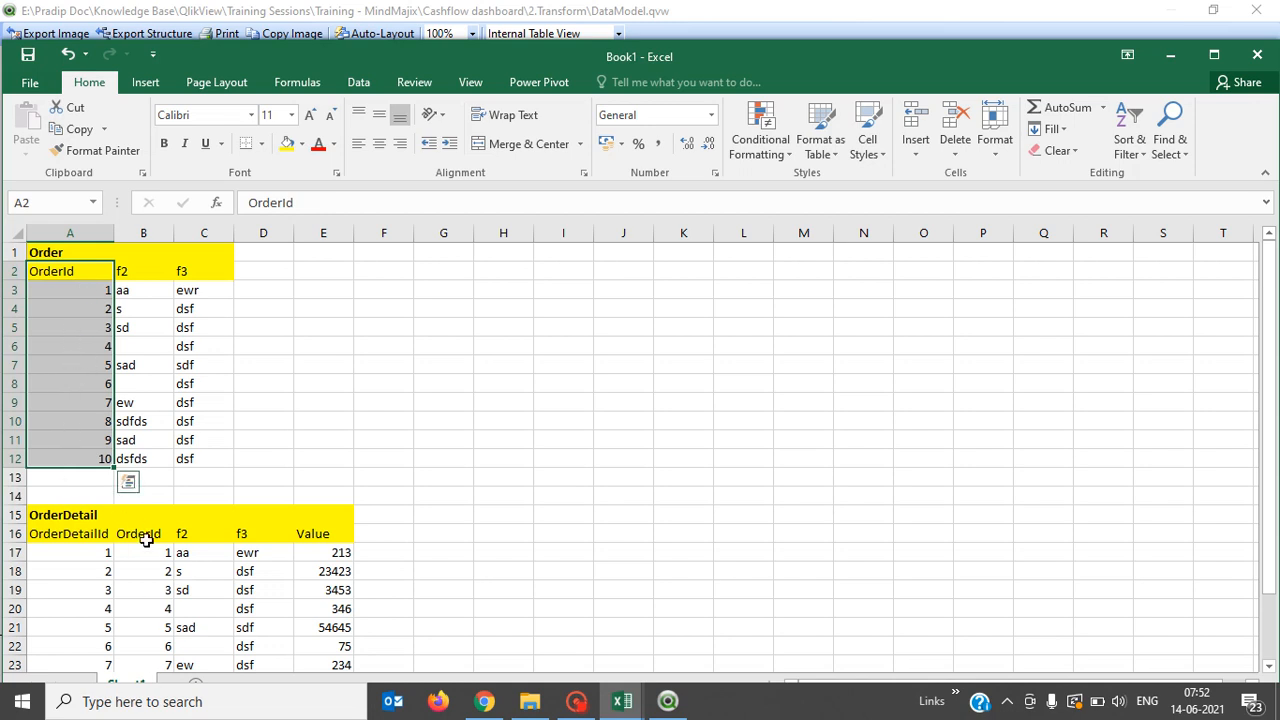
left_click(144, 612)
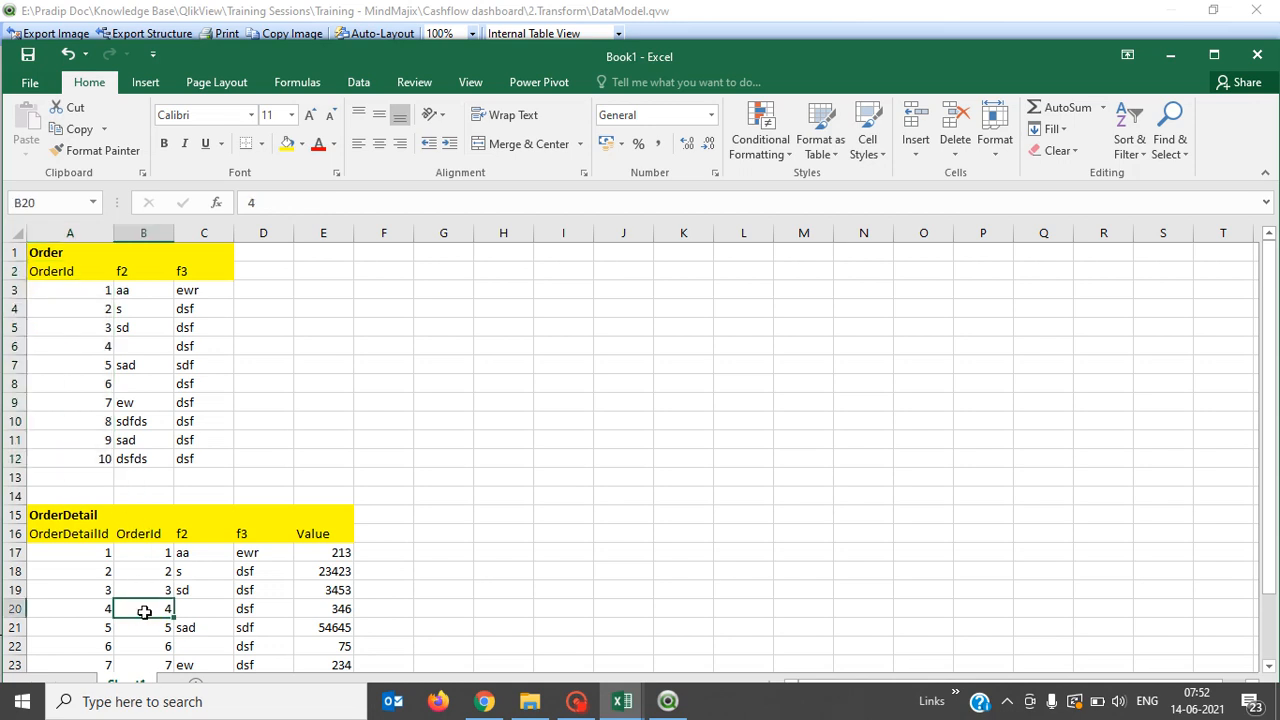
left_click(527, 533)
scroll(529, 534, "down", 1)
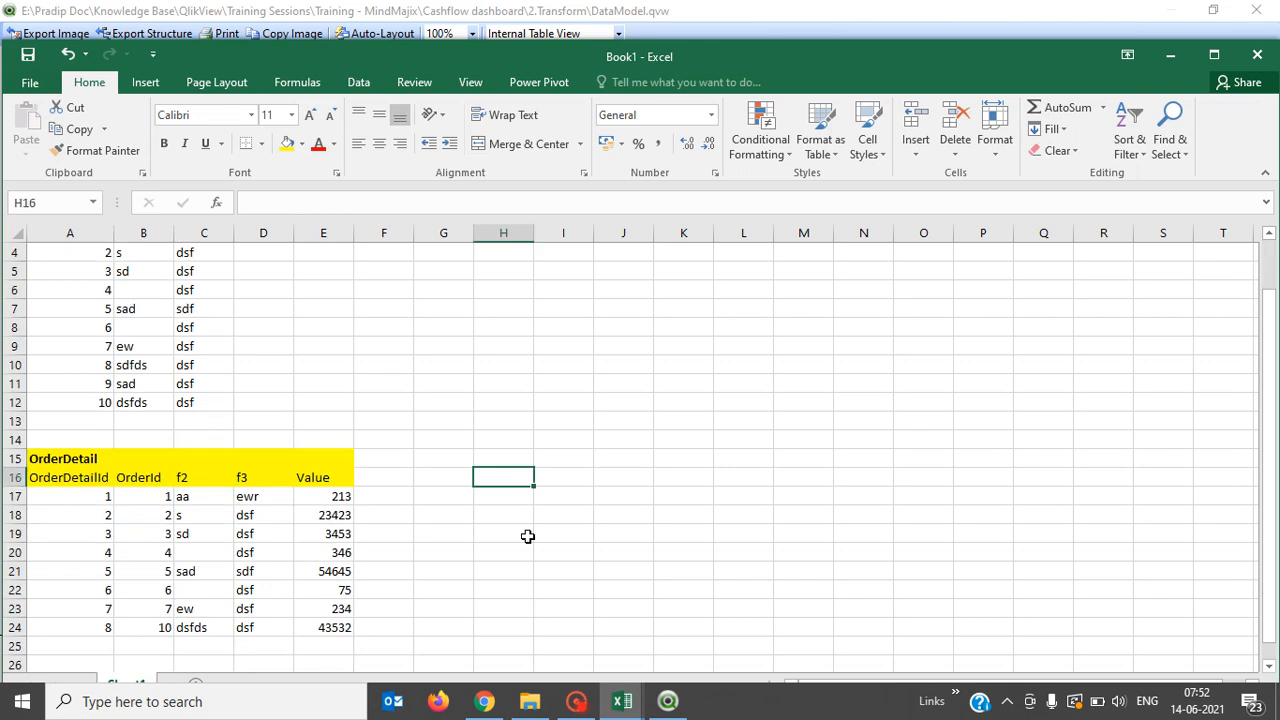
left_click(395, 470)
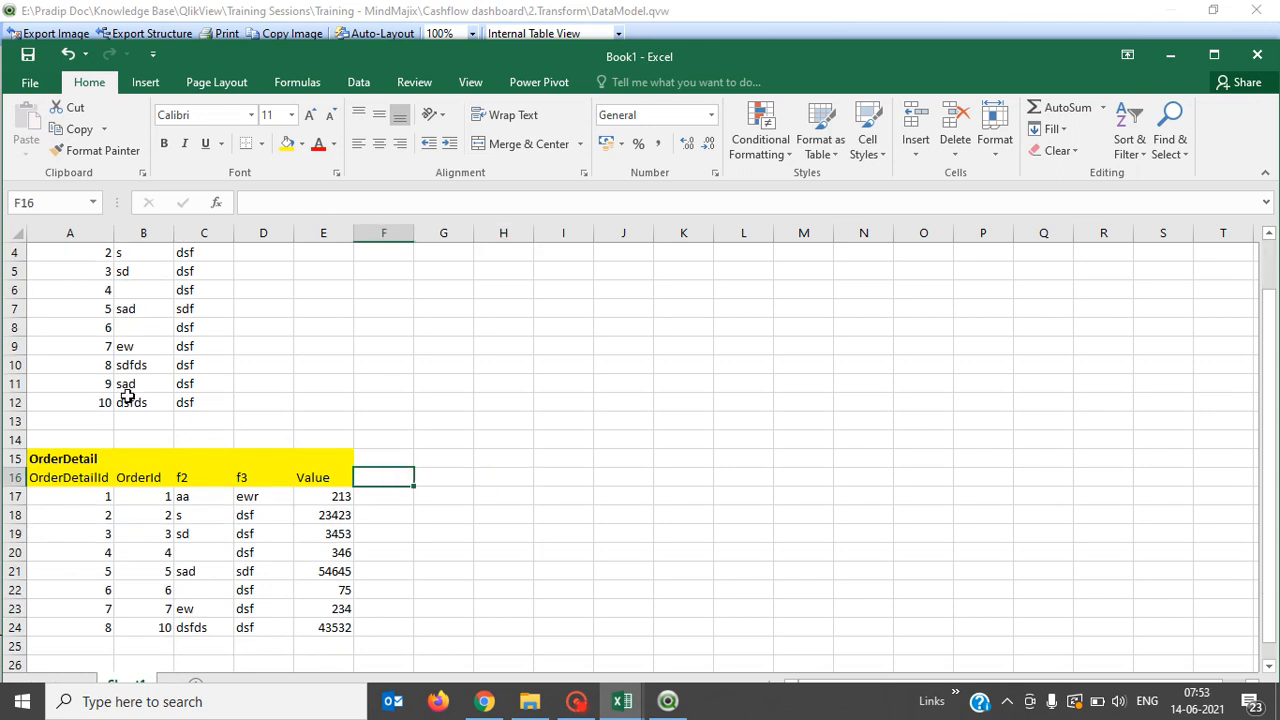
left_click(84, 401)
key("Up")
key("Up")
key("Up")
key("shift+Up")
key("shift+Up")
key("shift+Up")
key("shift+Up")
key("shift+Up")
key("shift+Up")
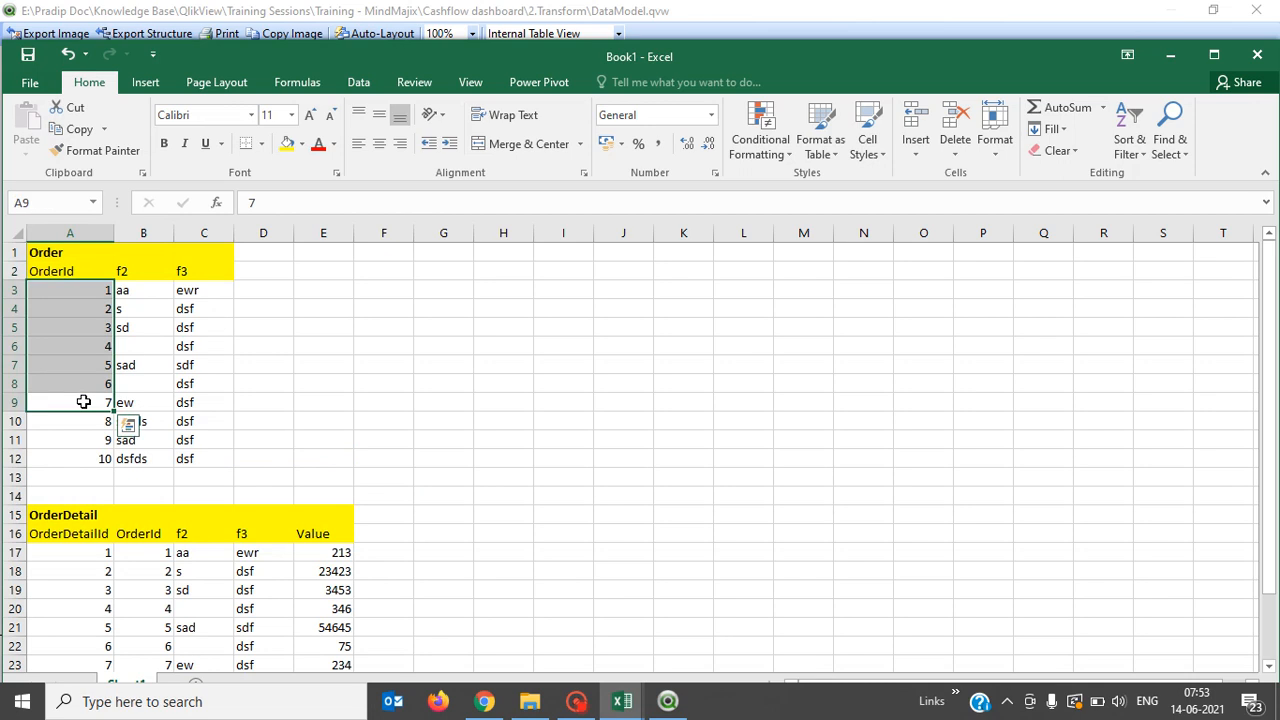
Color OrderIds 8 and 9 in A10:A11 red with Font Color.
left_click(90, 421)
key("shift+Down")
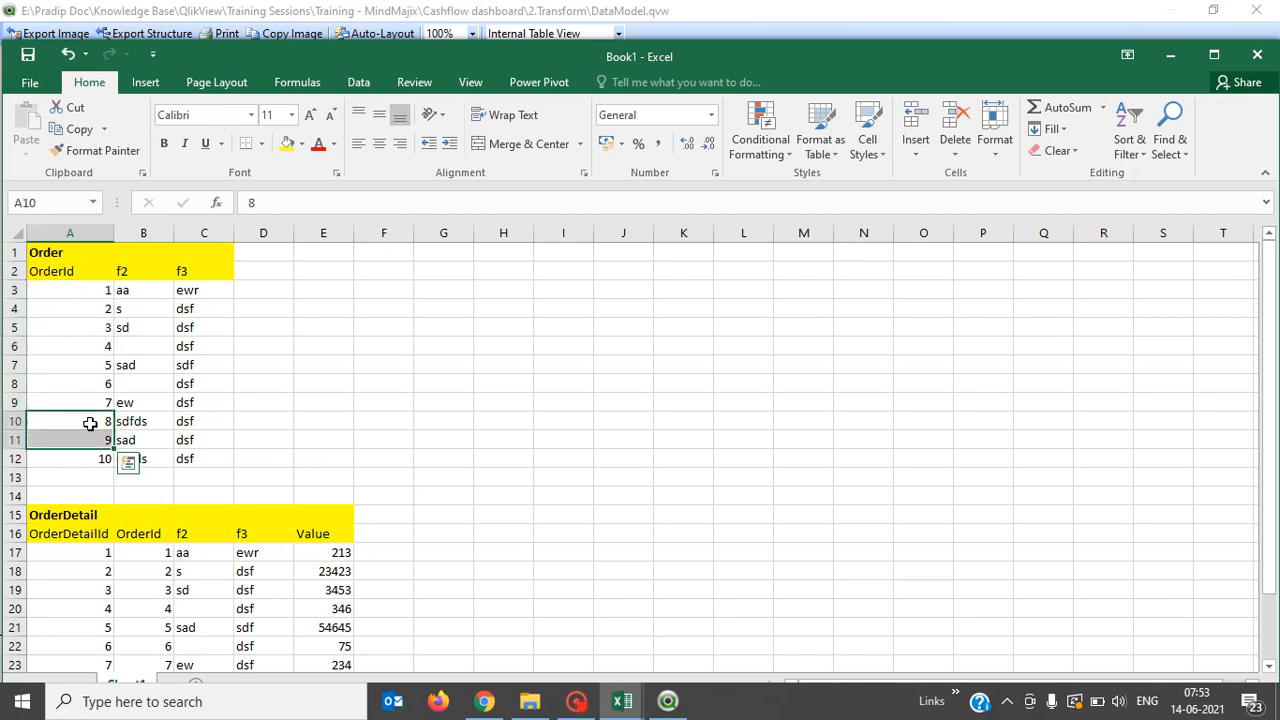
left_click(317, 142)
left_click(257, 438)
Compare the Order table's OrderIds 1–10, reselecting red 8 and 9, against the OrderDetail rows.
key("Left")
key("Left")
key("Left")
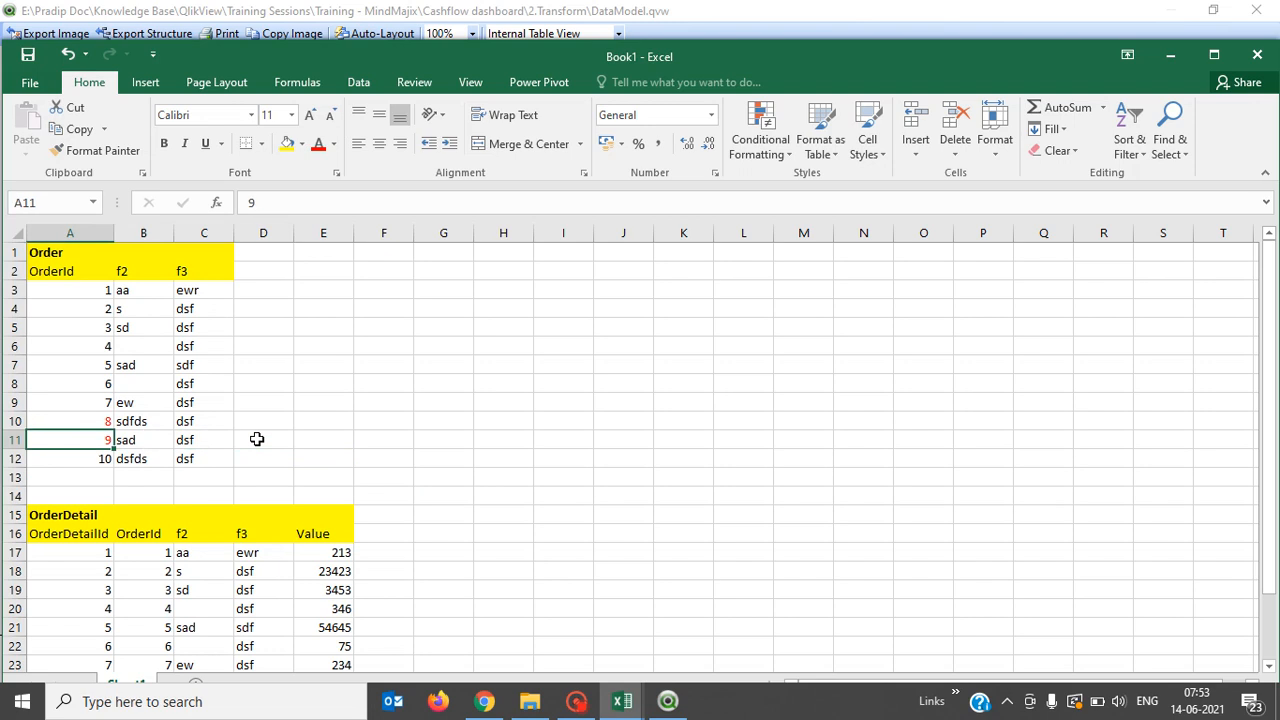
key("Down")
key("shift+Up")
key("shift+Up")
key("shift+Up")
key("shift+Up")
key("shift+Up")
key("shift+Up")
key("shift+Up")
key("shift+Up")
key("shift+Up")
key("shift+Up")
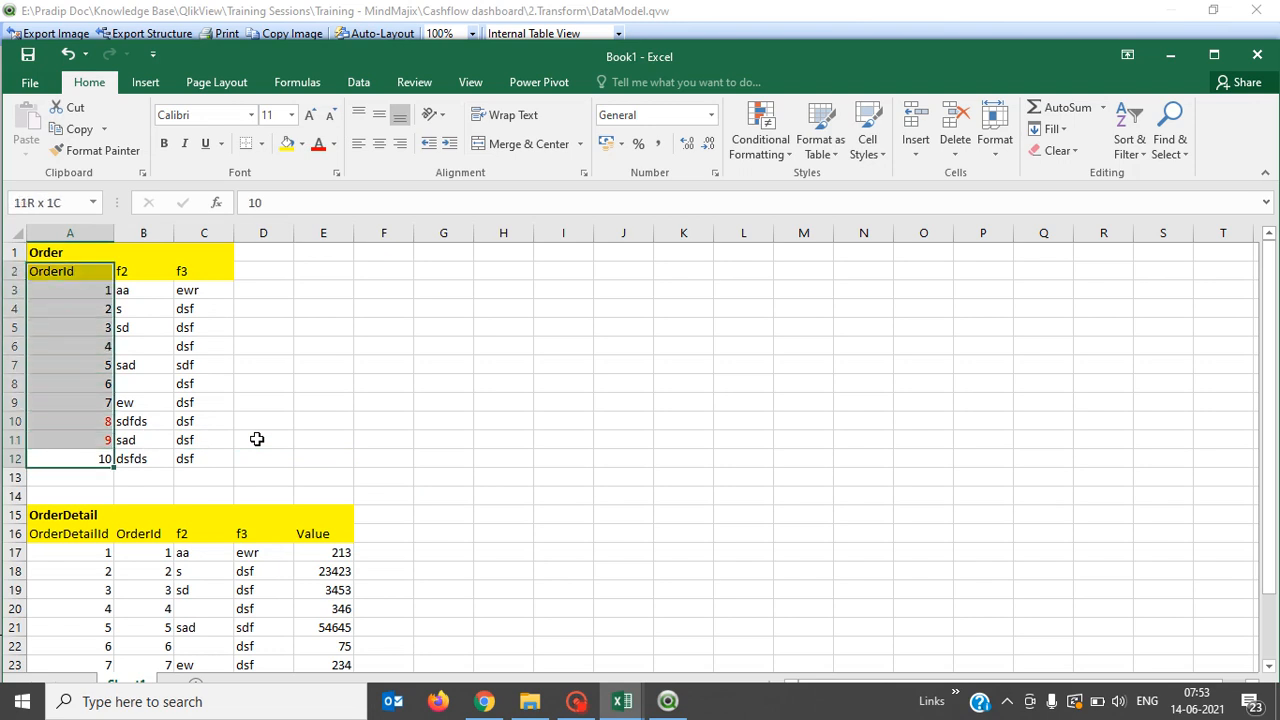
key("shift+Down")
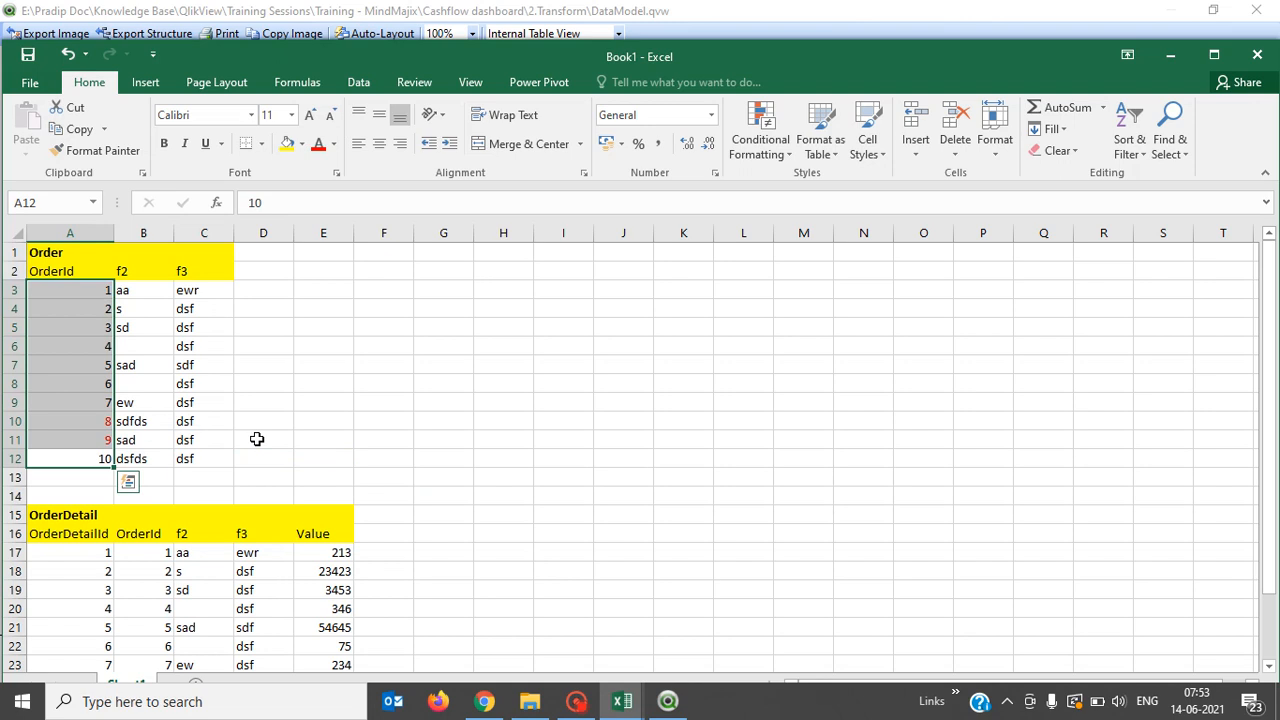
key("Down")
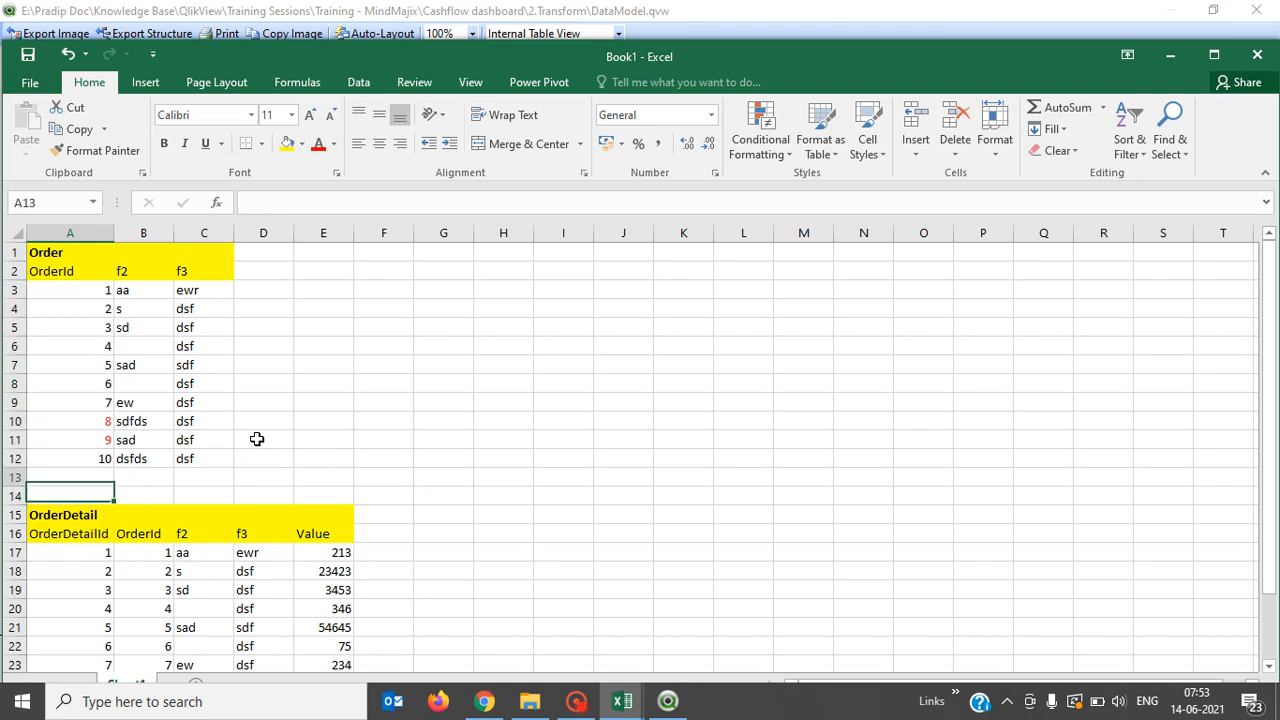
key("Up")
key("Up")
key("Up")
key("shift+Down")
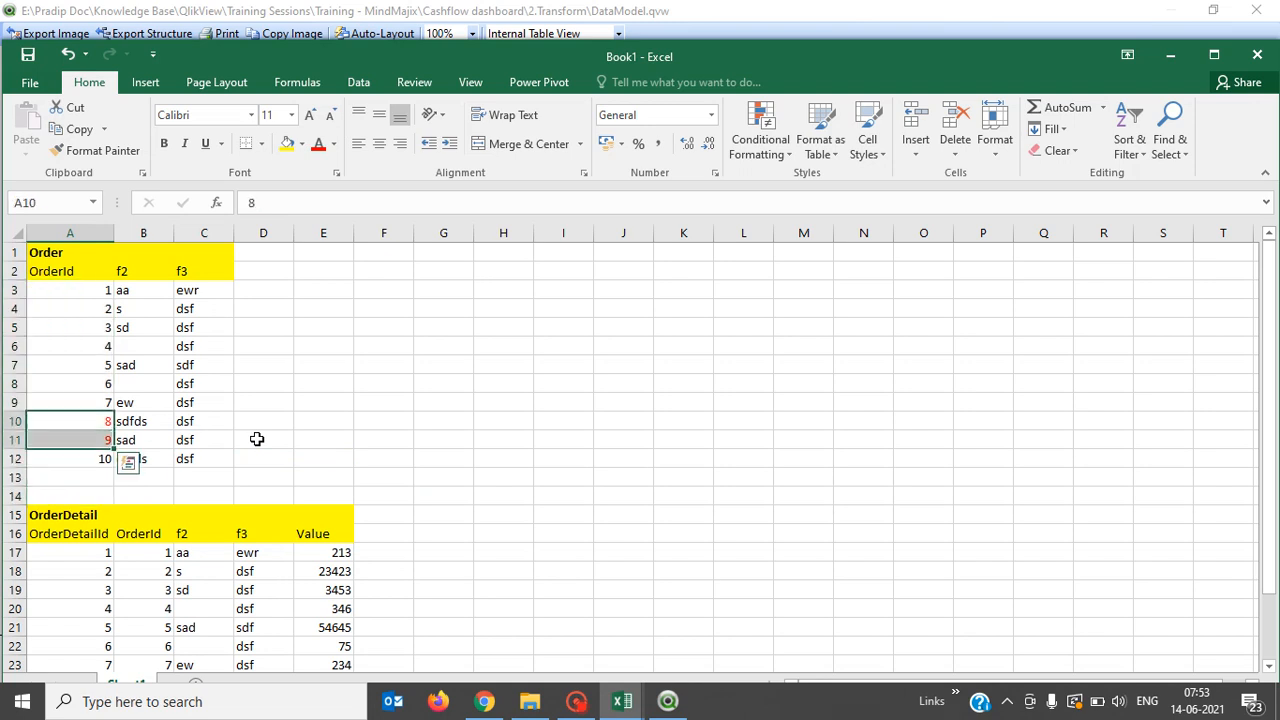
key("Down")
key("Down")
key("Down")
key("Down")
key("Down")
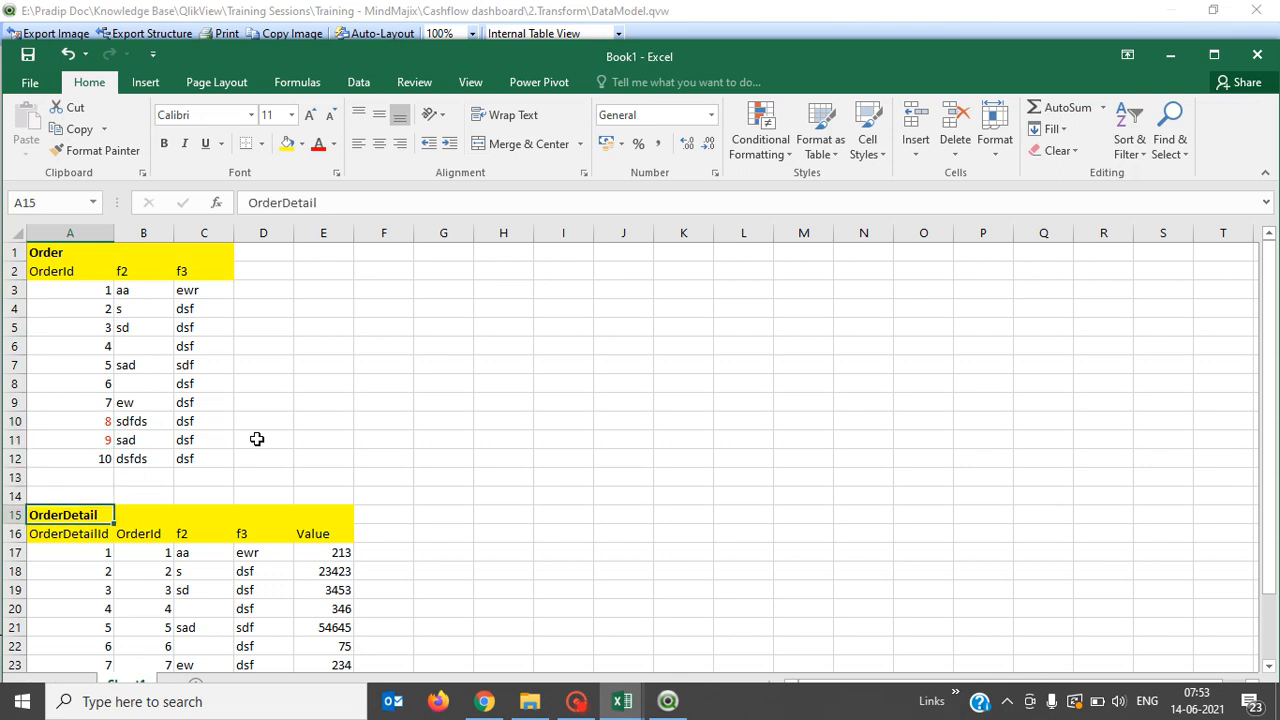
key("Down")
key("Down")
key("Down")
key("Down")
key("Down")
key("Down")
key("Down")
key("Down")
key("Down")
key("Down")
key("Down")
key("Down")
key("Down")
key("Up")
key("Up")
key("Up")
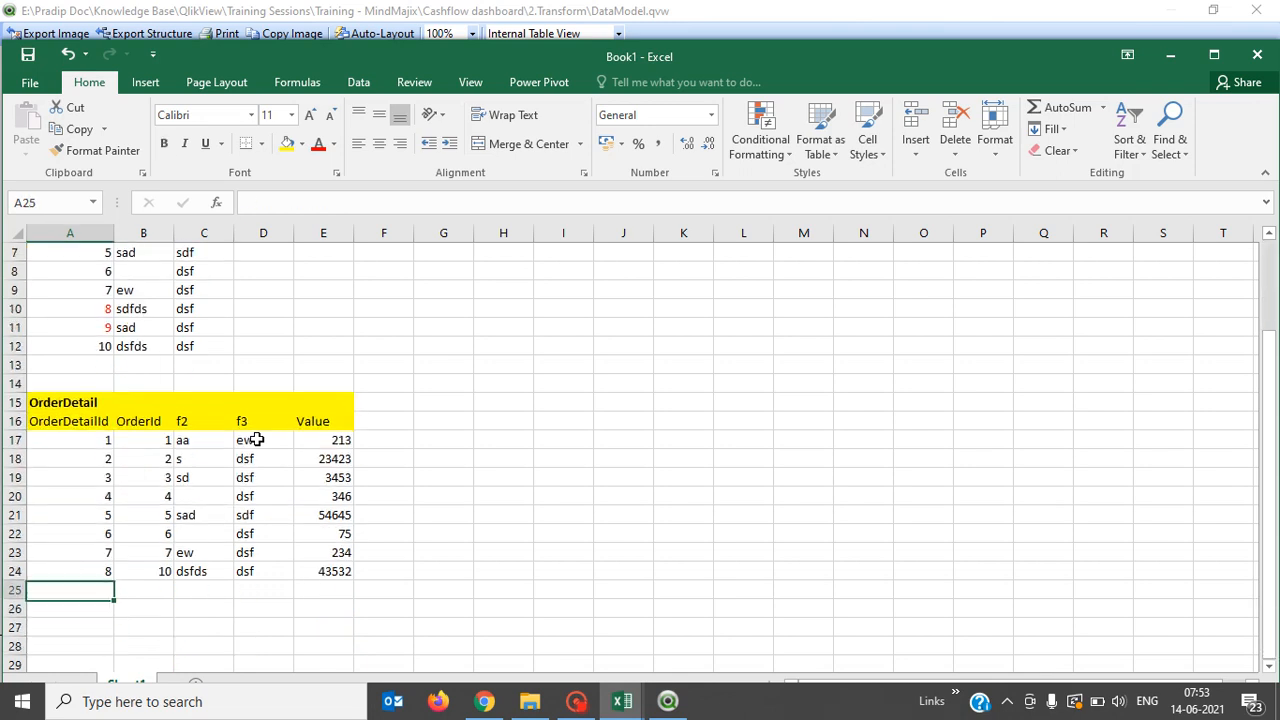
Step through the OrderDetail OrderId values, pointing out OrderId 7, then bring QlikView's Table Viewer forward.
key("Up")
key("Up")
key("Up")
key("Up")
key("Up")
key("Up")
key("Up")
key("Up")
key("Right")
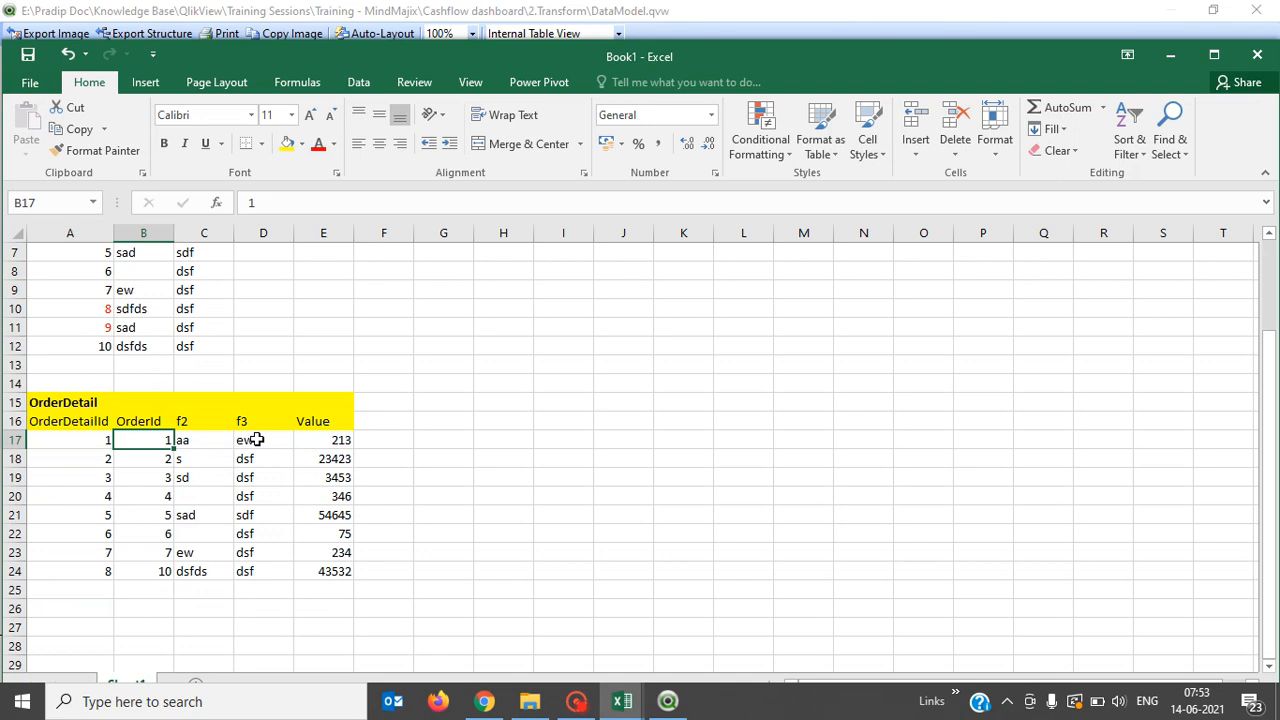
key("Up")
key("Up")
key("Up")
key("Up")
key("Up")
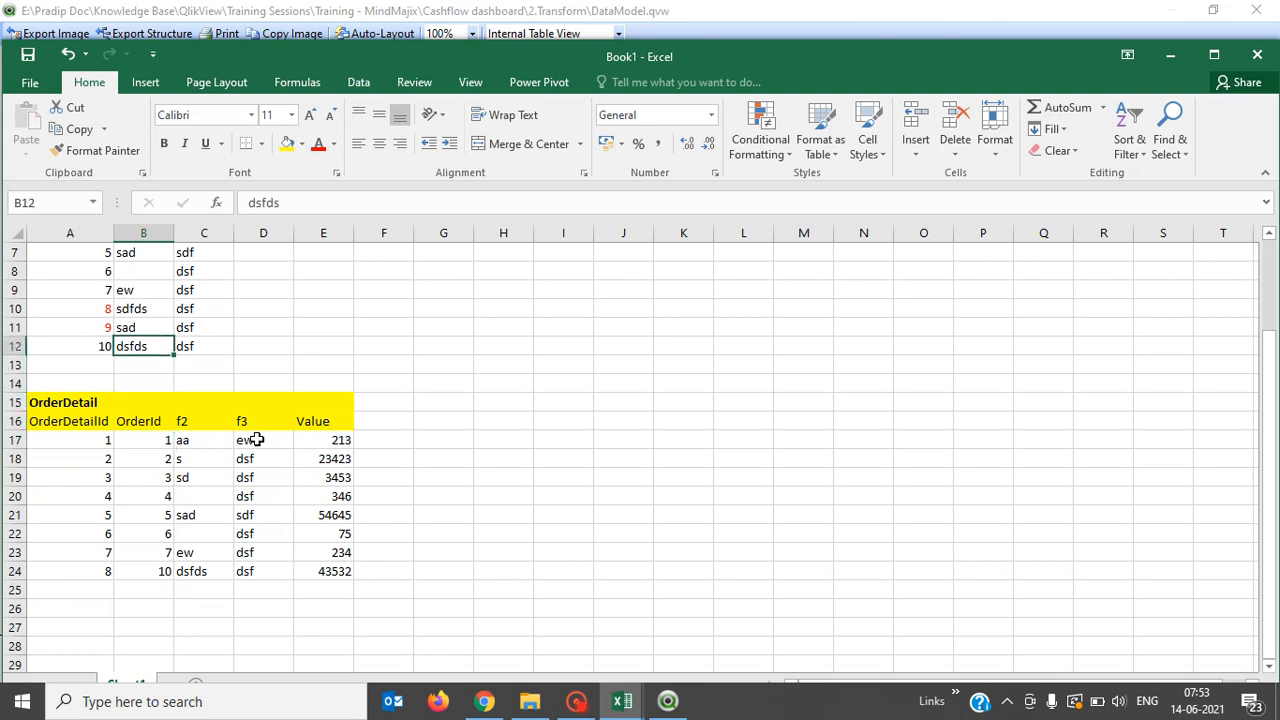
key("Down")
key("Down")
key("Down")
key("Down")
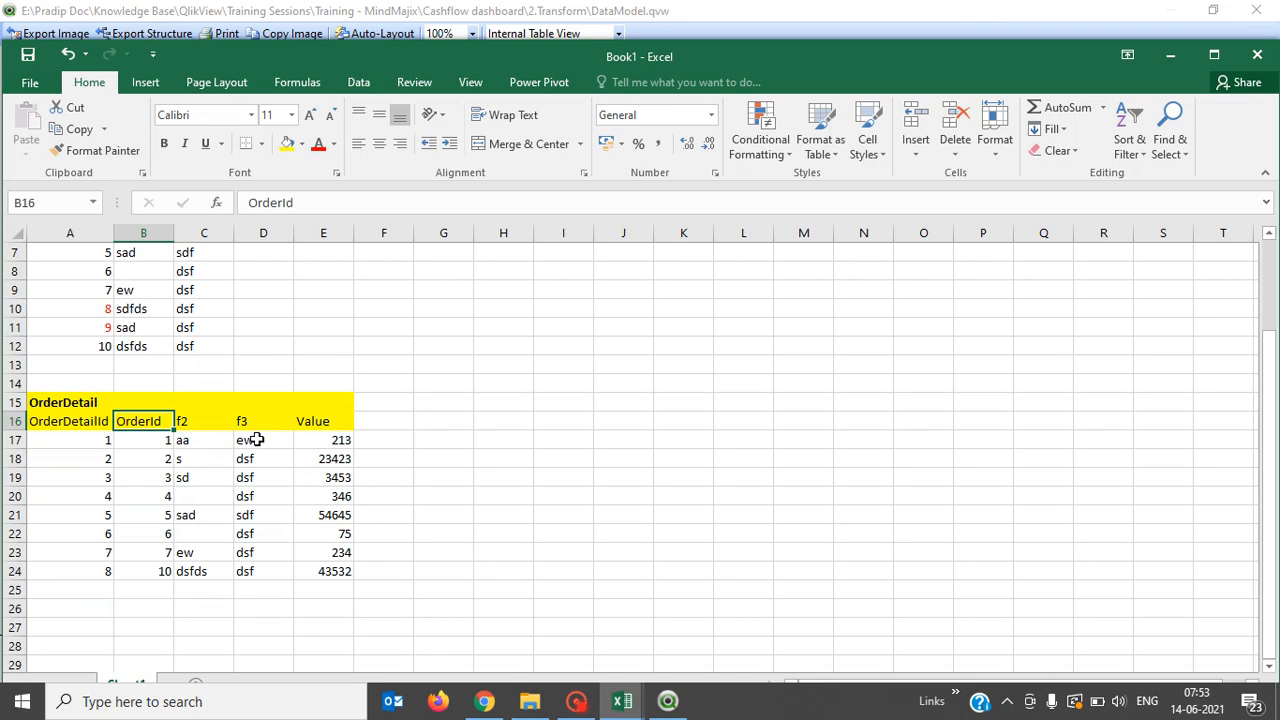
key("Down")
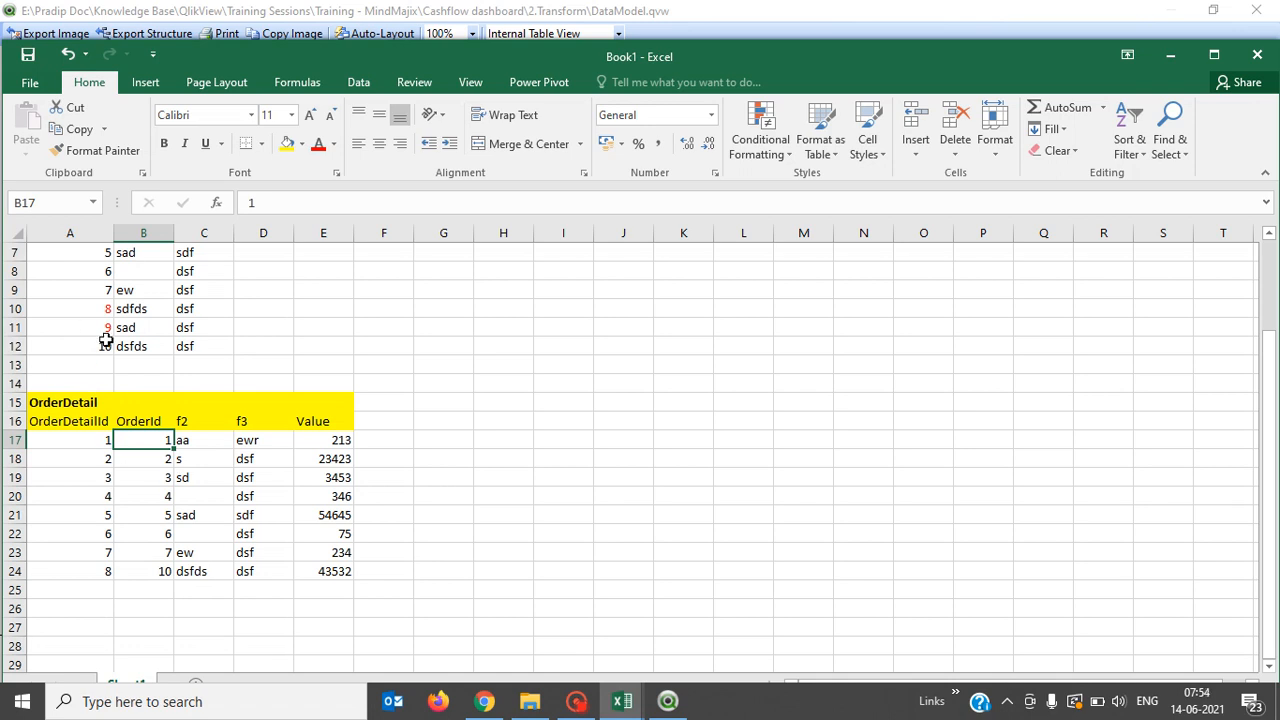
left_click(368, 548)
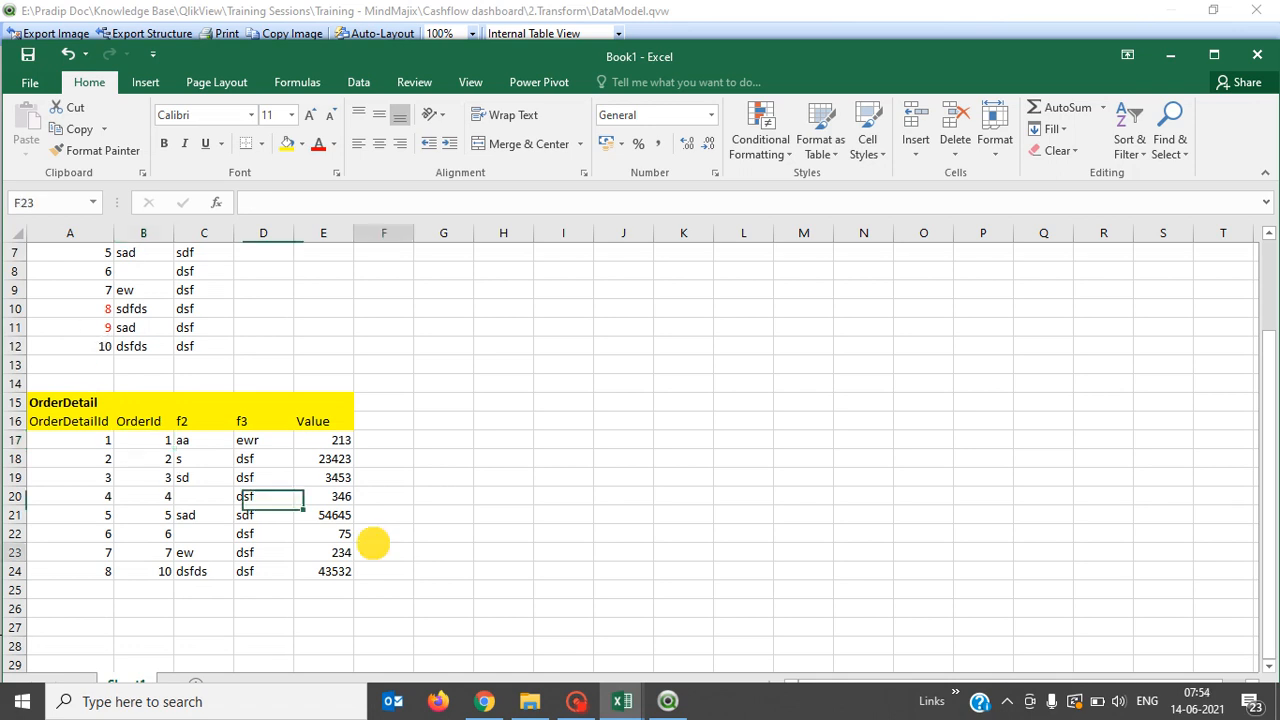
left_click(139, 552)
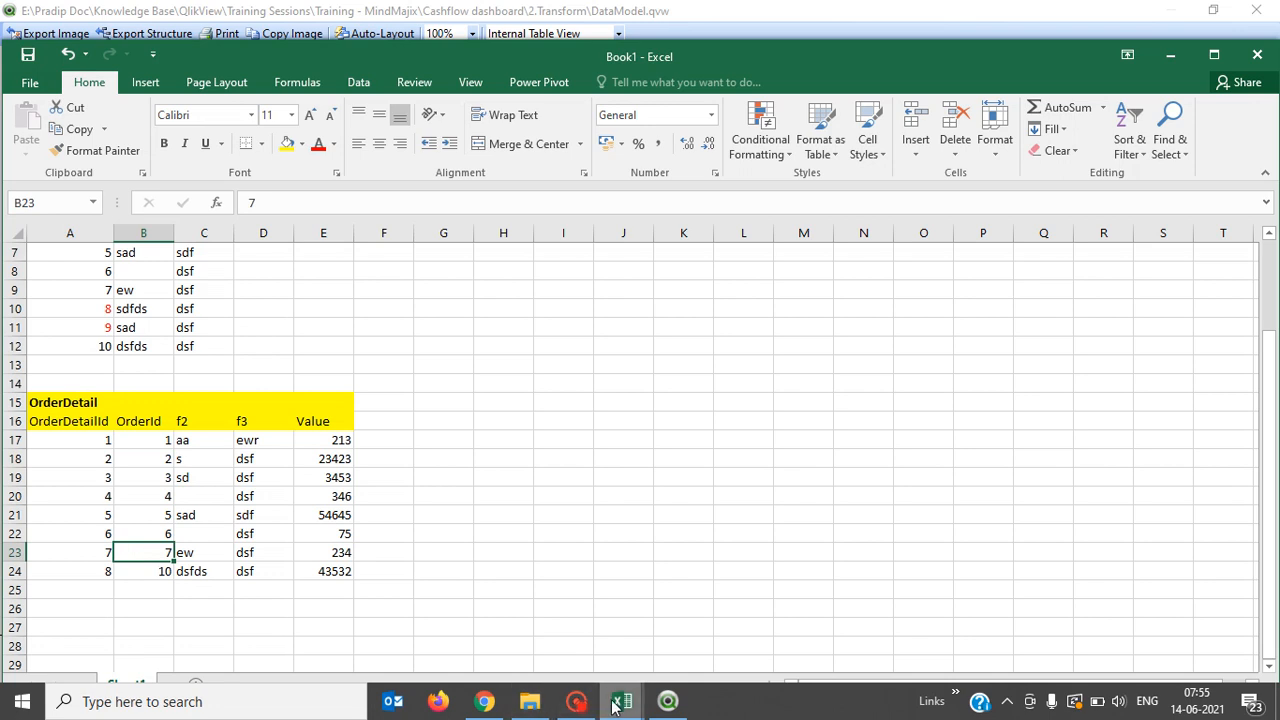
left_click(668, 701)
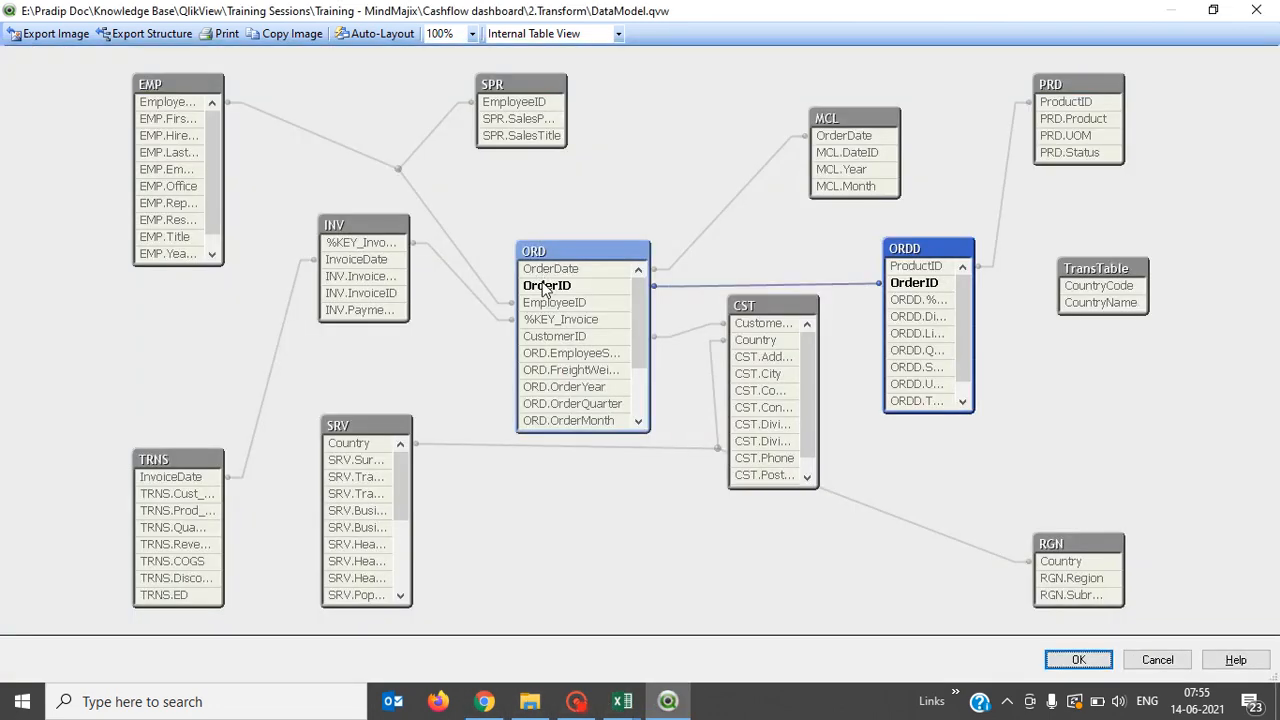
mouse_move(545, 290)
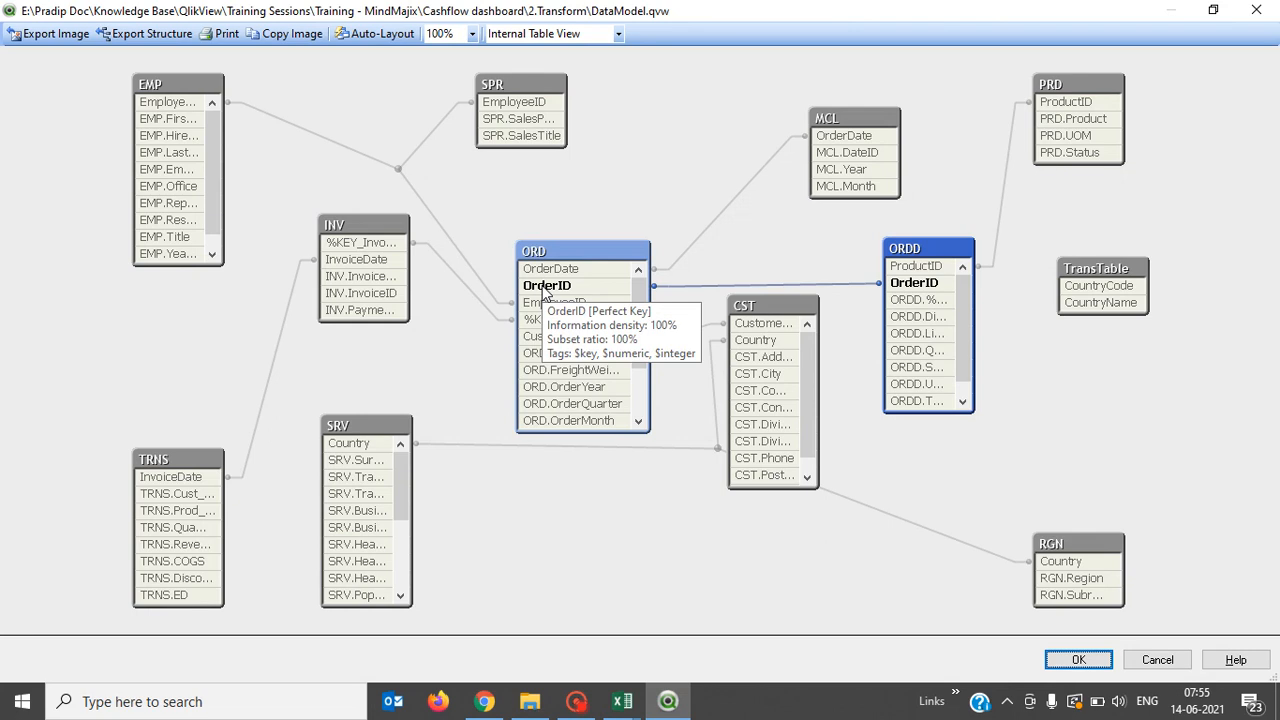
mouse_move(935, 287)
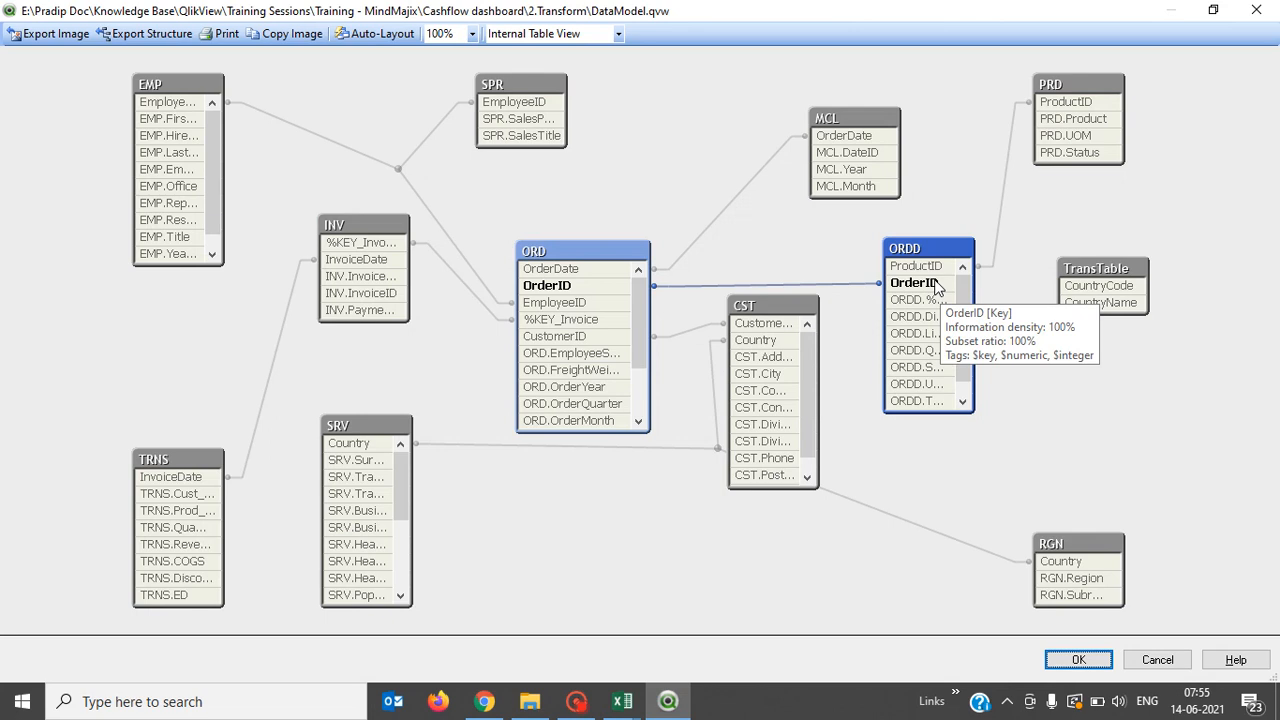
mouse_move(591, 291)
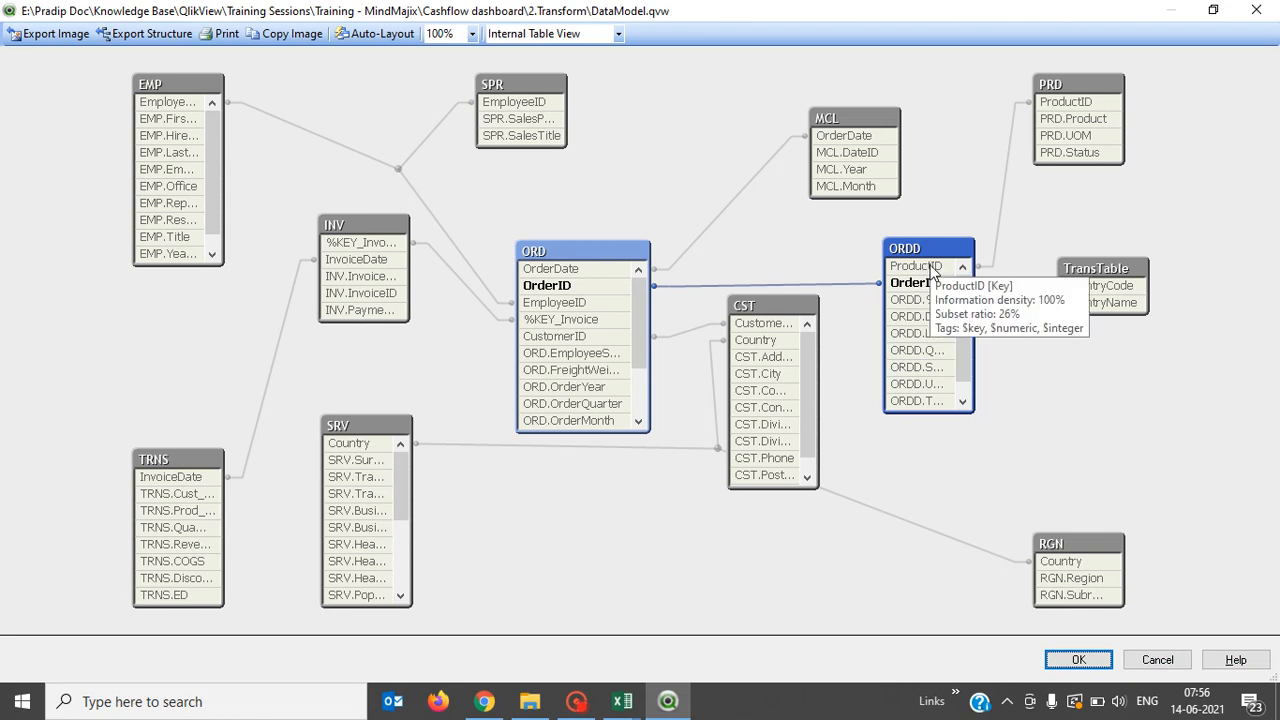
mouse_move(1064, 110)
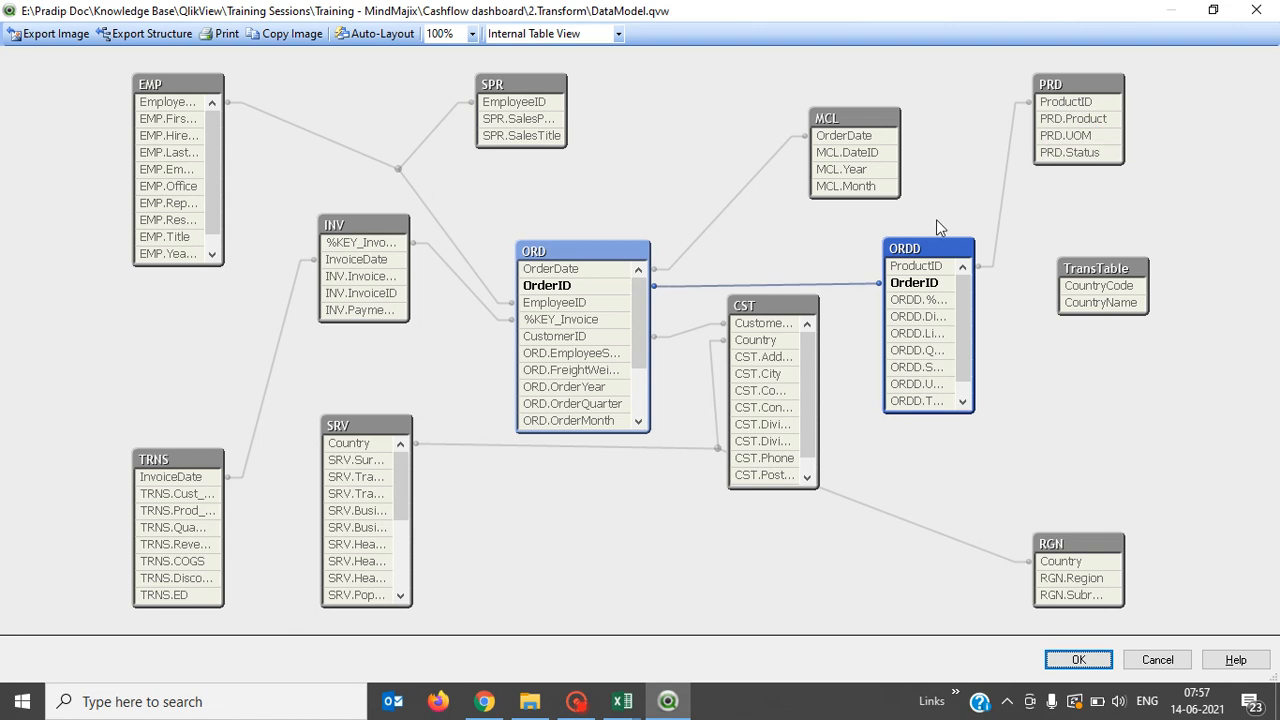
Select the CST table to show its CustomerID link to ORD and Country links to SRV and RGN.
mouse_move(1080, 132)
mouse_move(1063, 566)
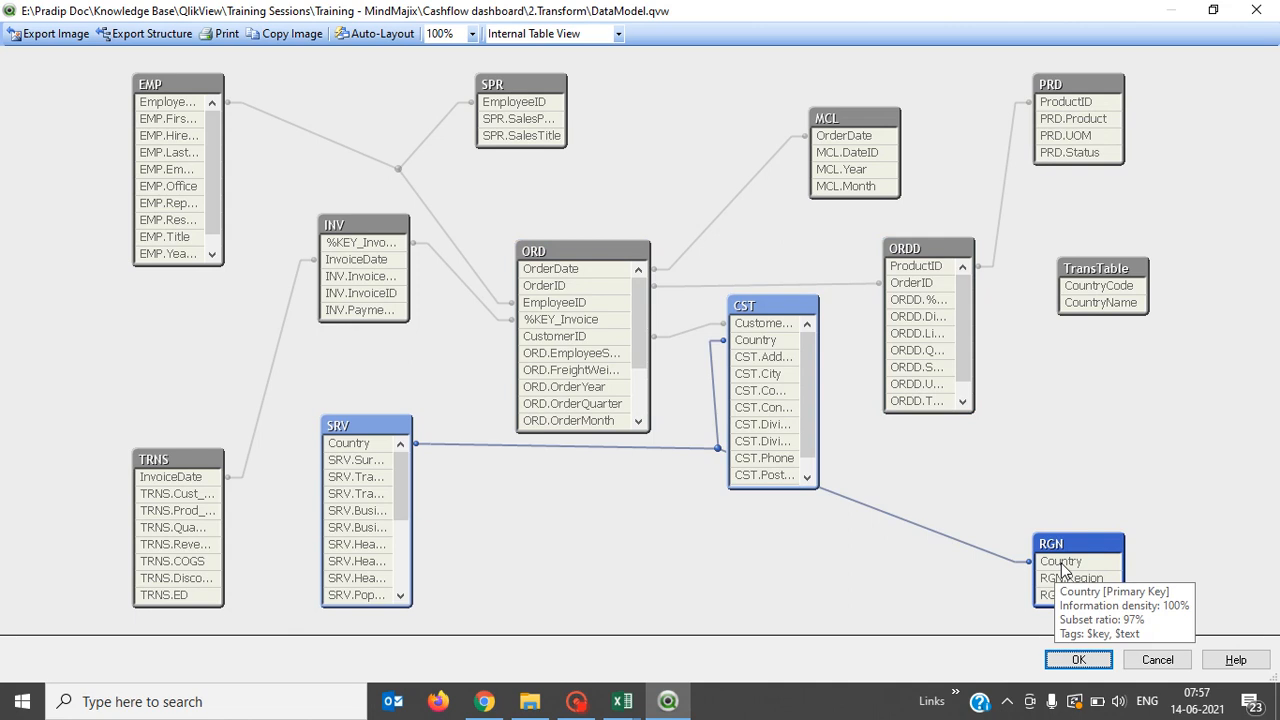
mouse_move(758, 342)
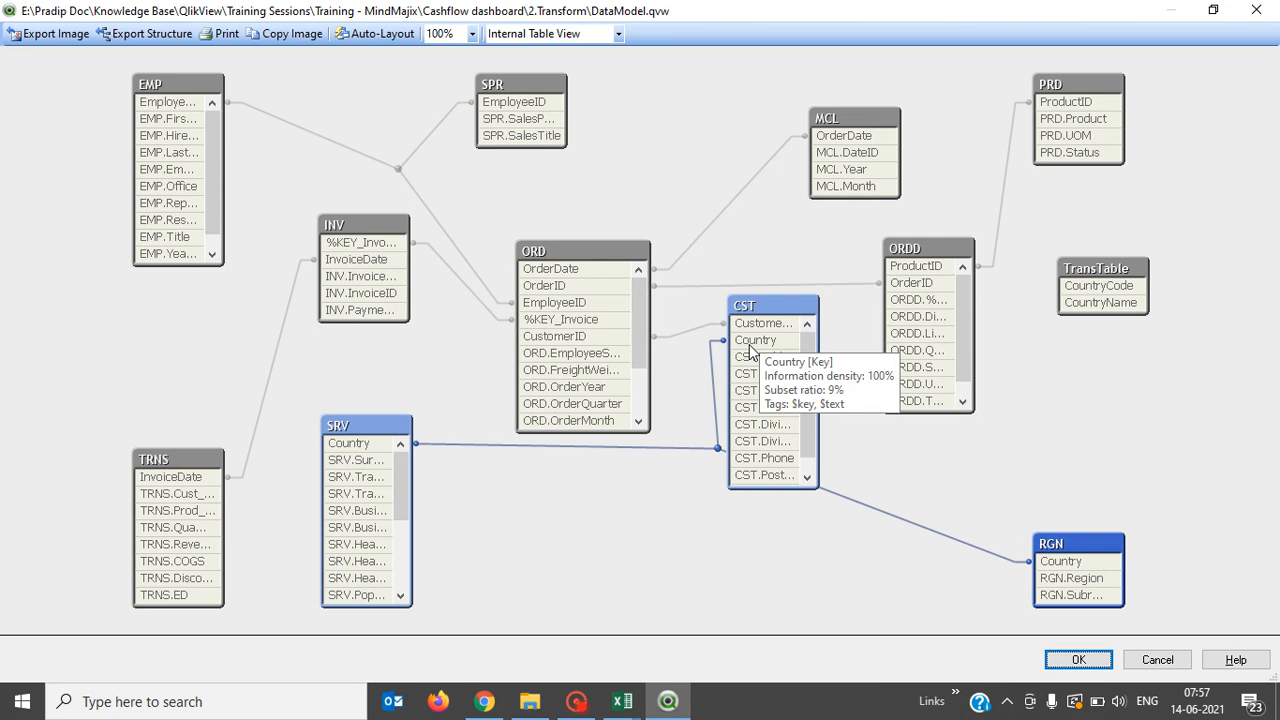
left_click(752, 348)
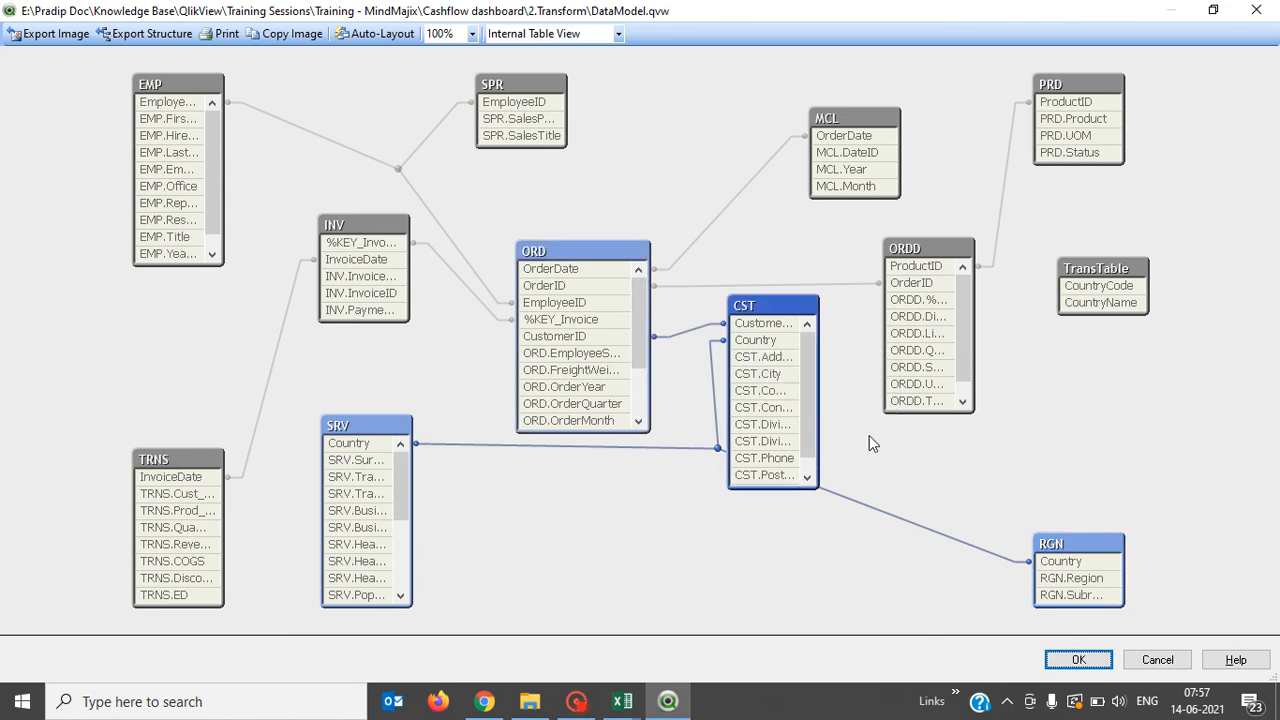